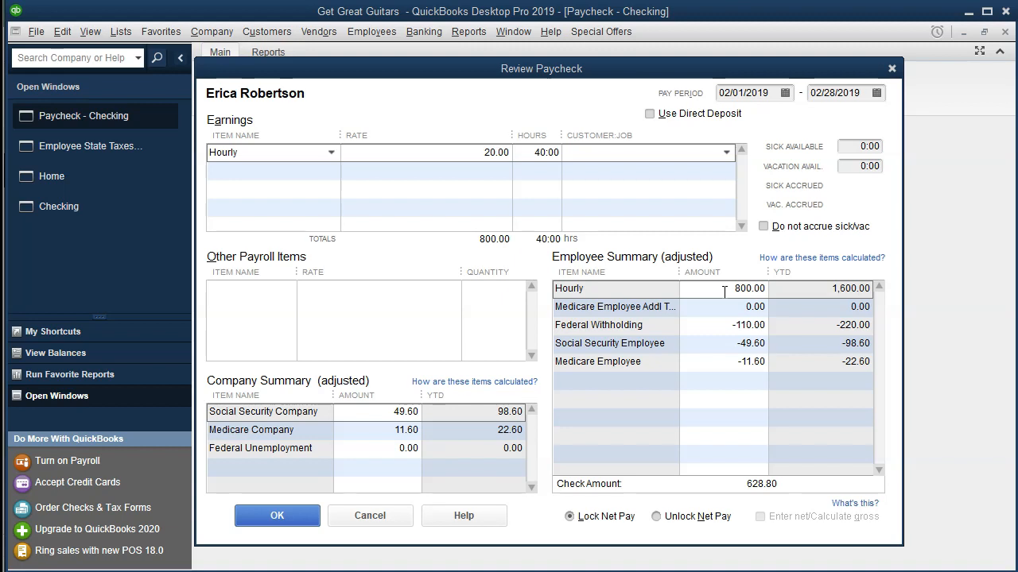
Examine the employee's federal withholding, Social Security and Medicare deduction amounts in the paycheck summary
left_click(724, 332)
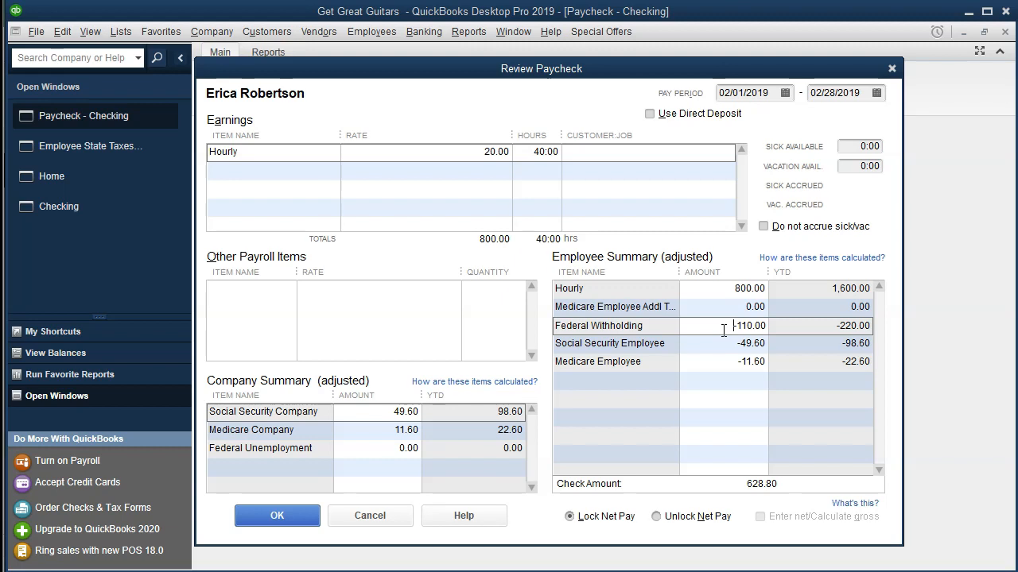
left_click(724, 342)
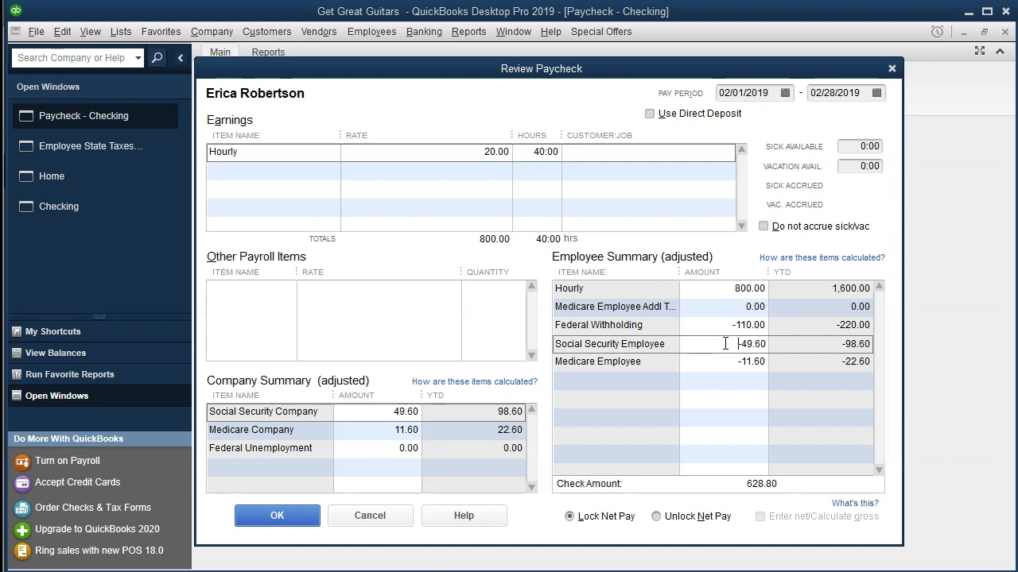
left_click(725, 362)
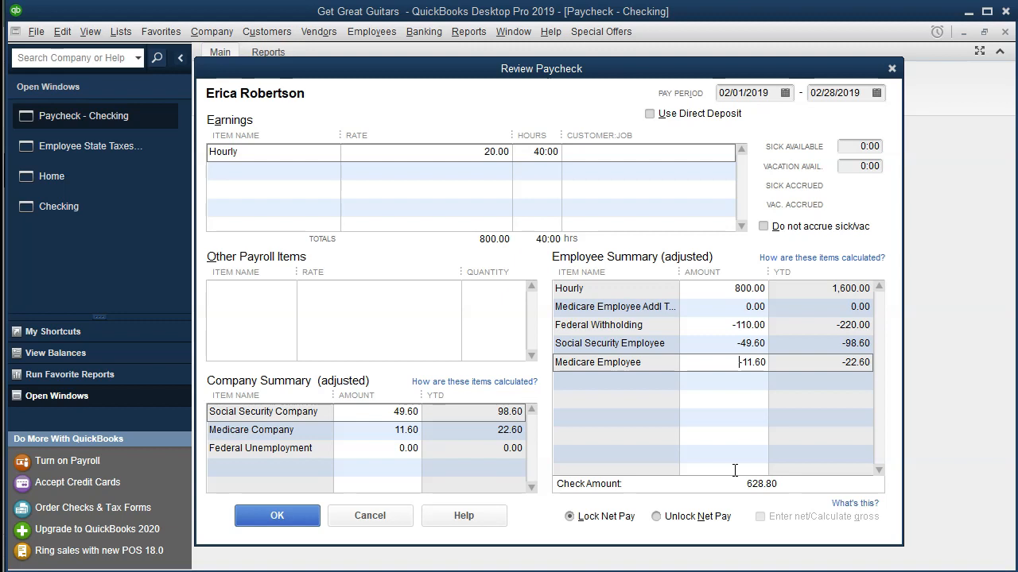
left_click(723, 316)
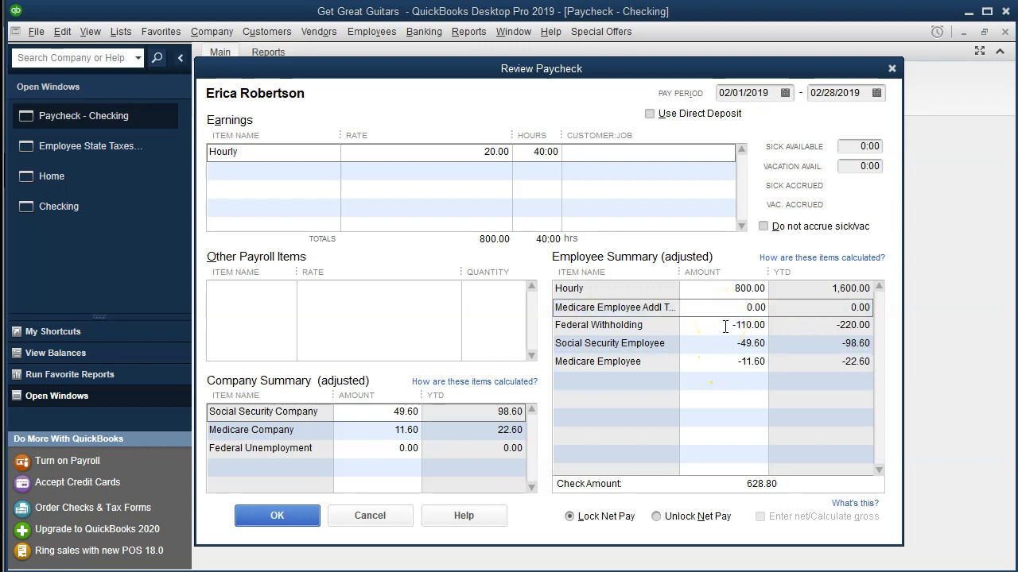
left_click(725, 325)
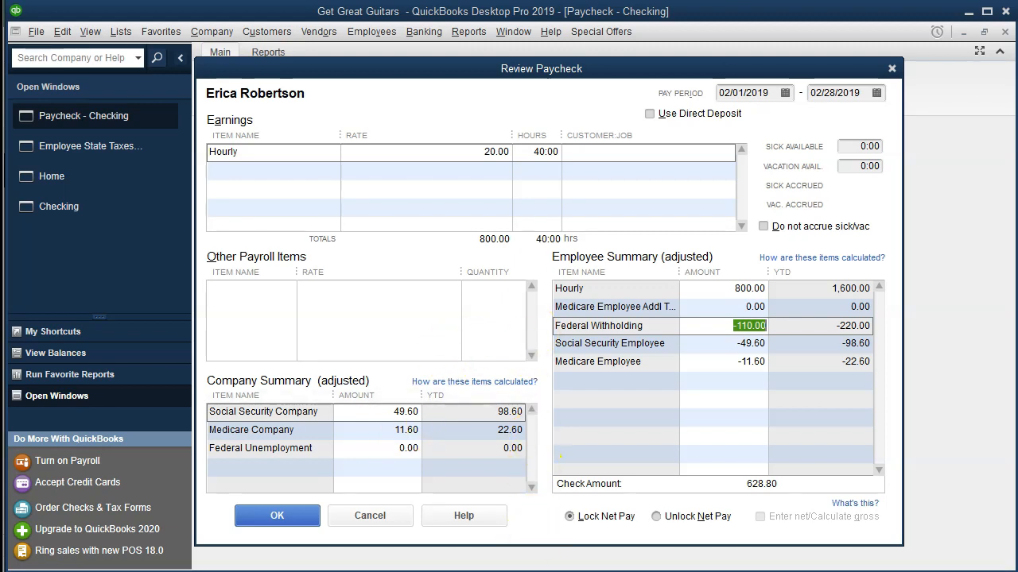
Switch to the Payroll workbook in Excel, open the Practice (2) sheet and review both employees' total earnings
key("alt+Tab")
left_click(202, 546)
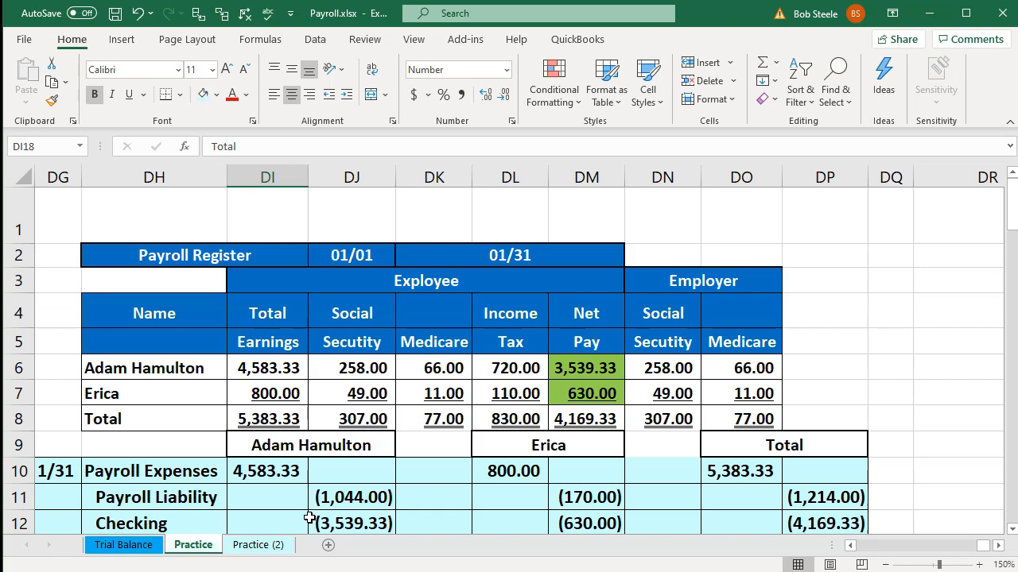
left_click(259, 545)
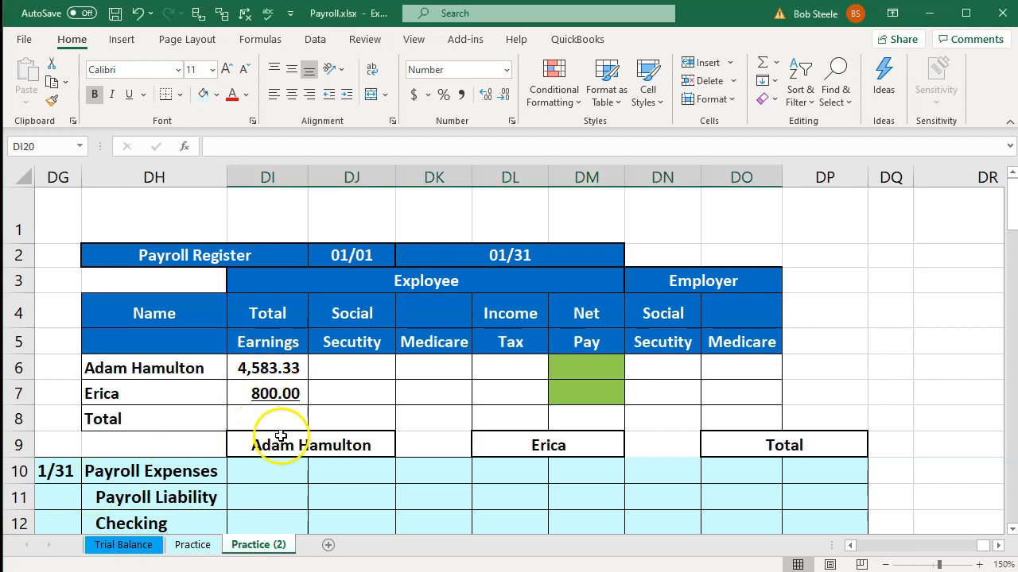
left_click(264, 366)
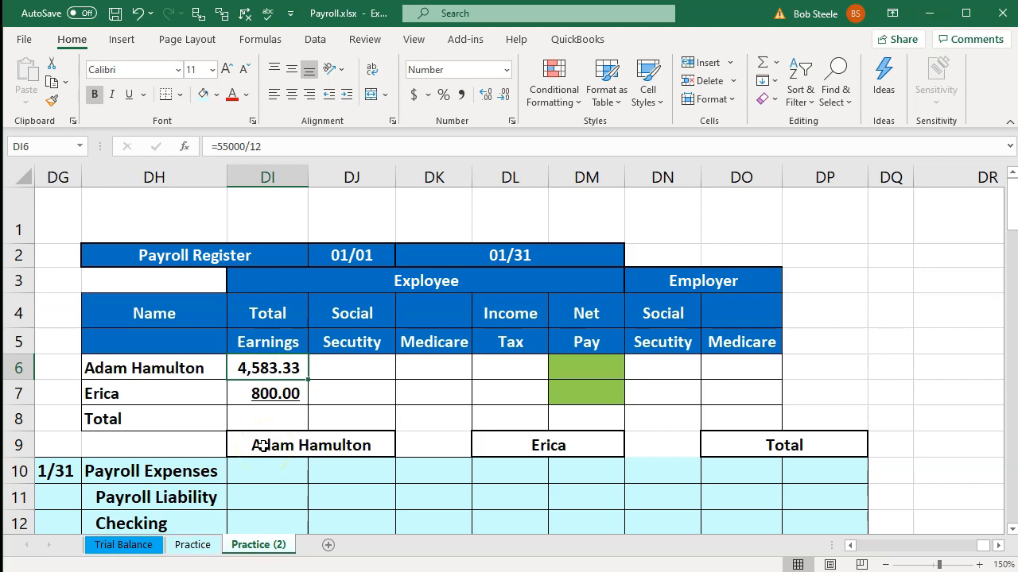
key("Down")
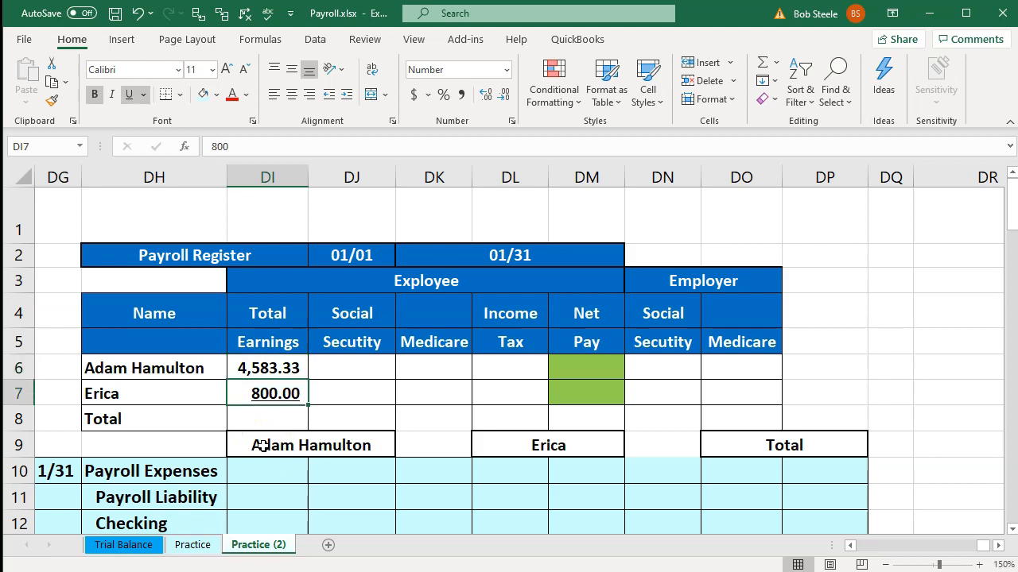
key("Right")
key("Up")
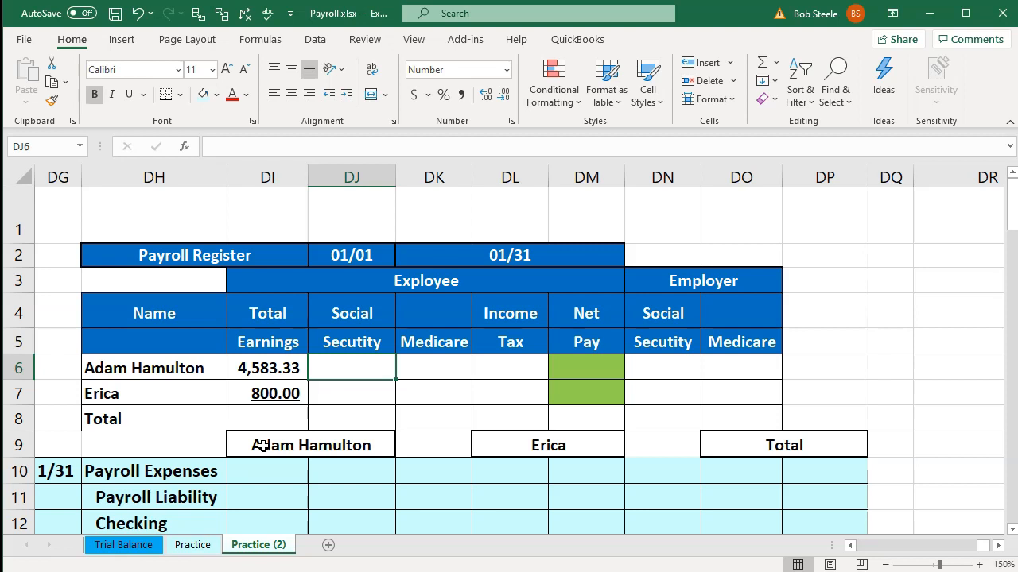
type("=")
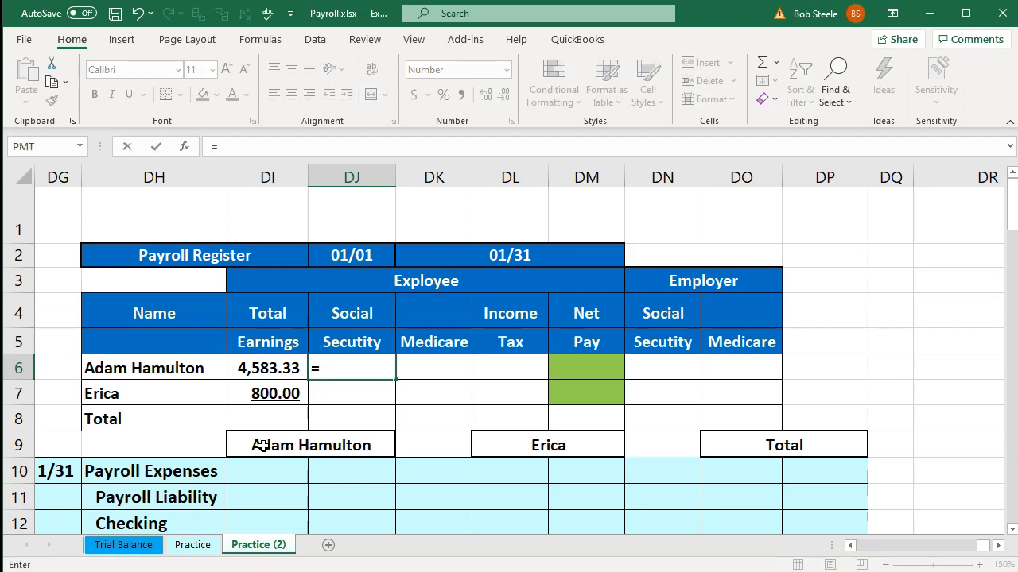
key("Left")
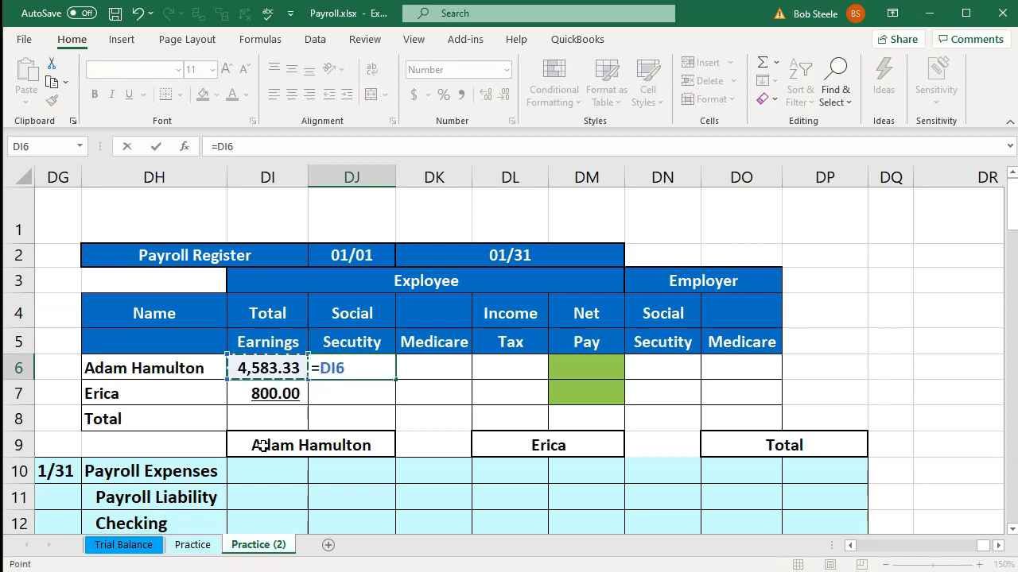
type(".062")
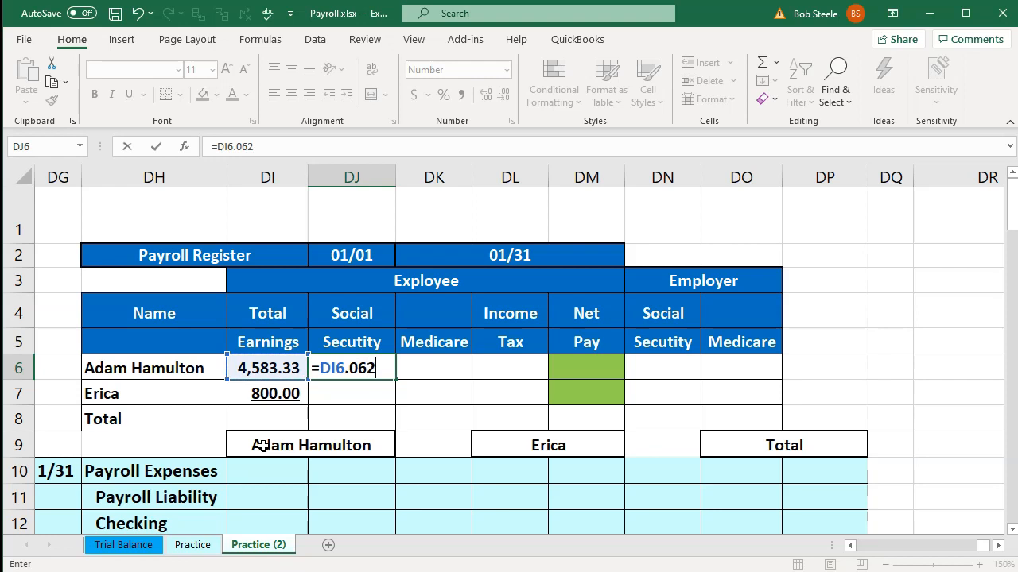
key("Return")
Calculate the first employee's Social Security withholding in DJ6 with the formula =DI6*.062
key("Up")
type("=")
key("Left")
type("*.062")
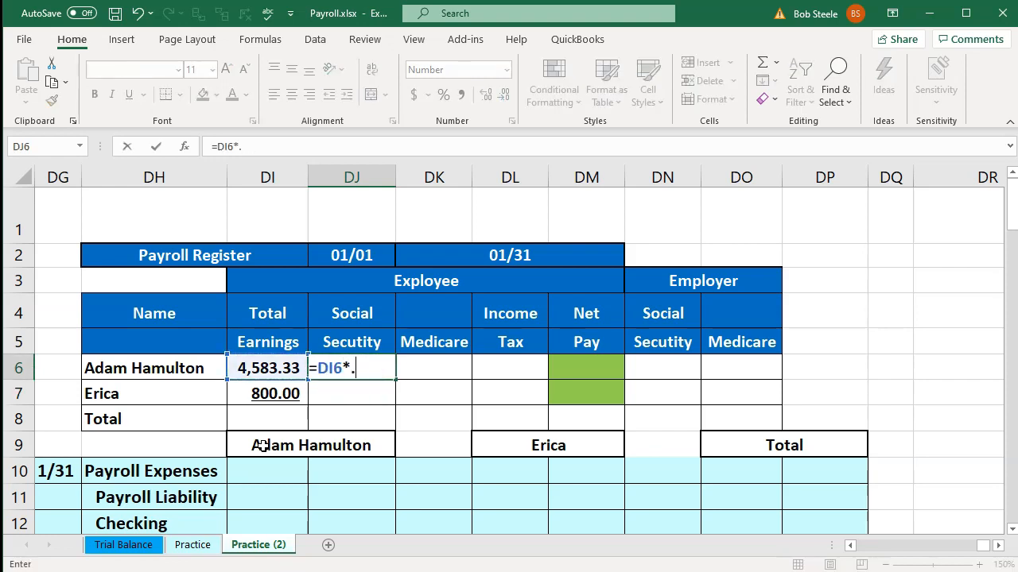
key("Return")
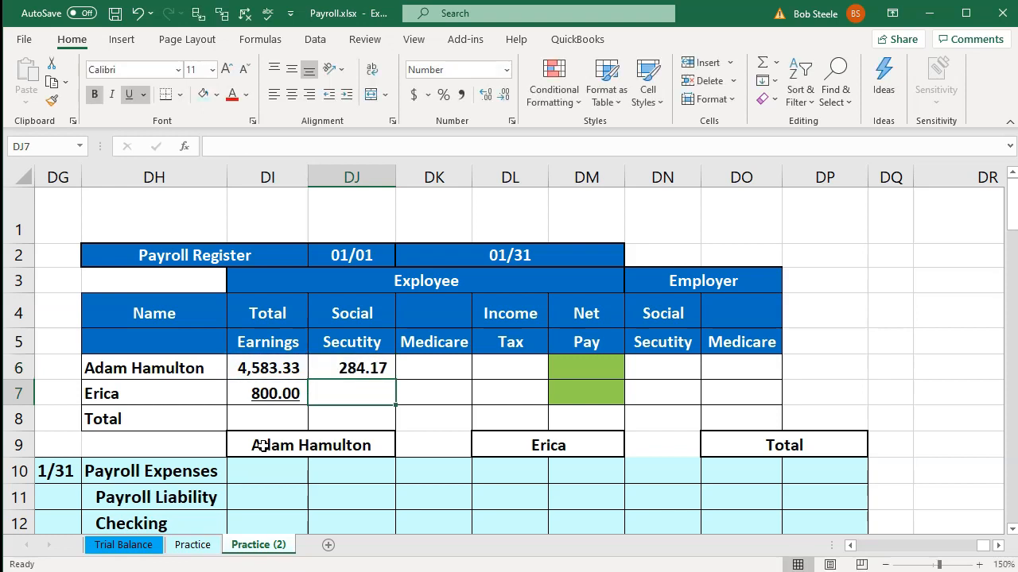
Set the first employee's Social Security withholding in DJ6 to 258
key("Up")
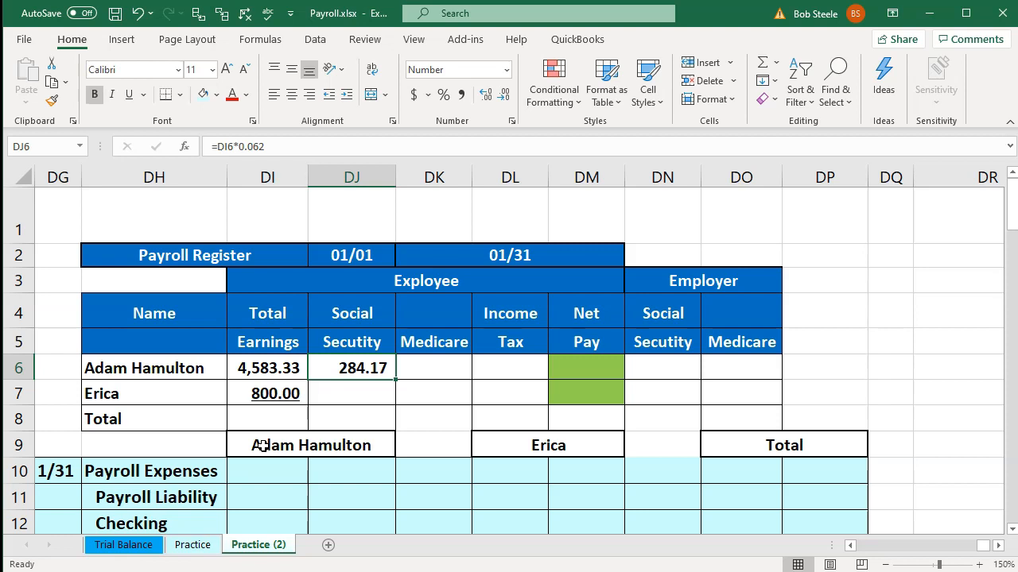
type("258")
key("Return")
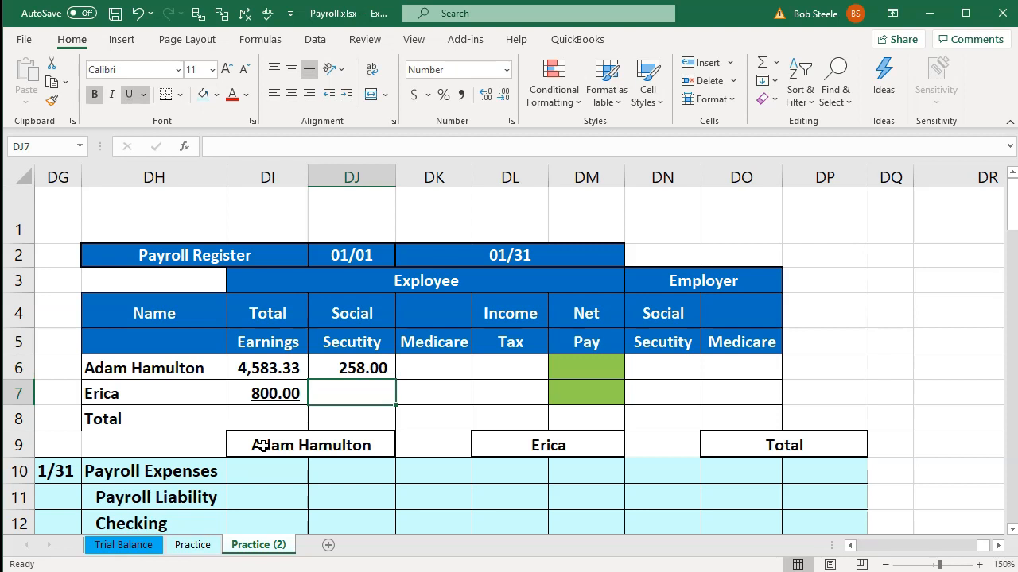
Calculate the first employee's Medicare withholding in DK6 with the formula =DI6*.0145
key("Right")
key("Up")
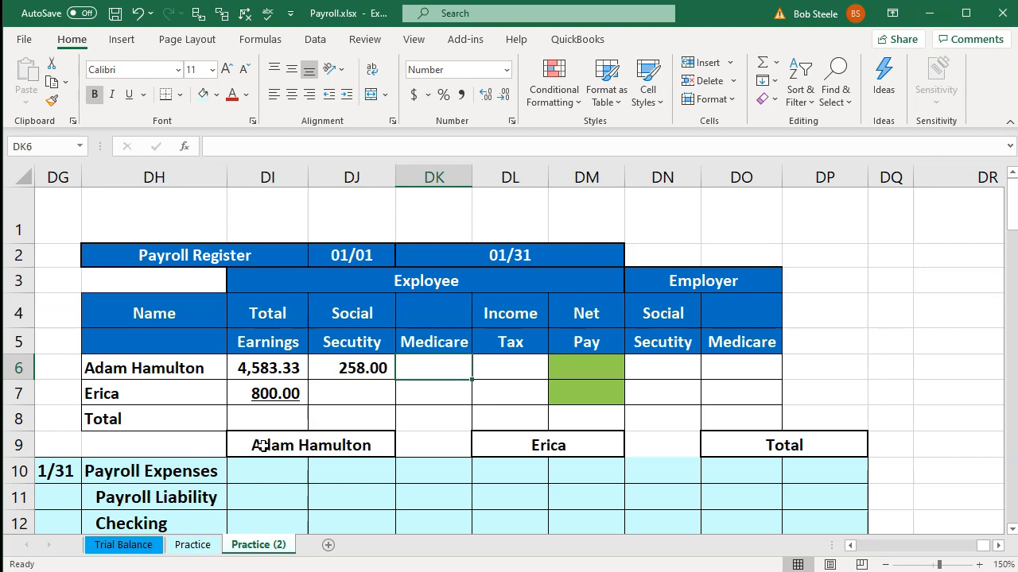
type("=")
key("Left")
key("Left")
type("*.0145")
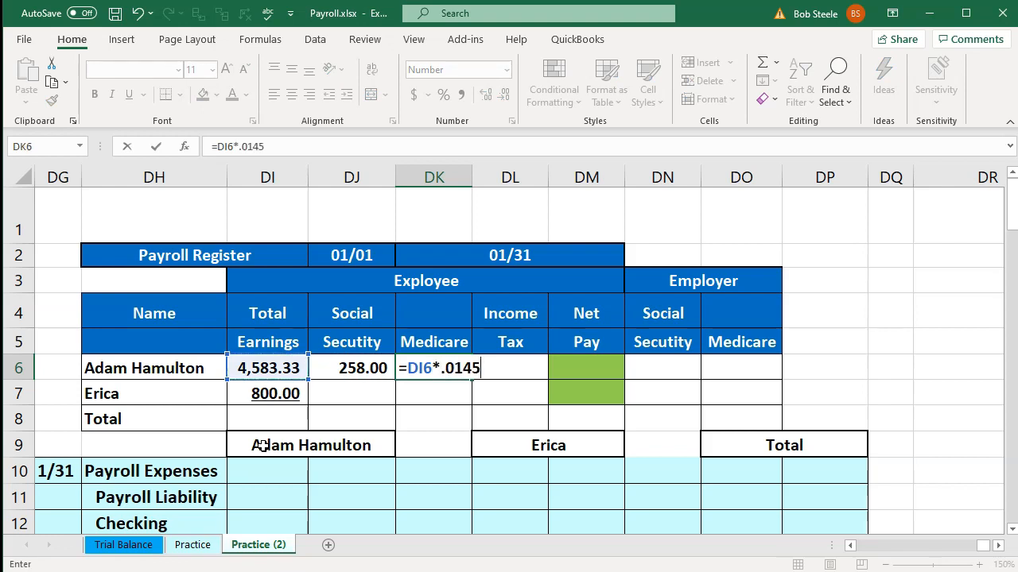
key("Return")
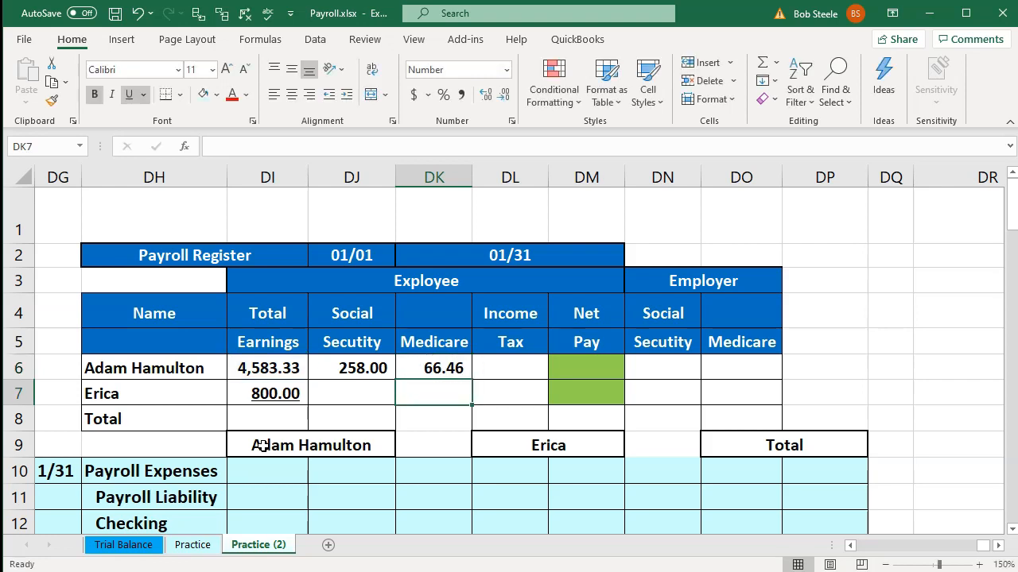
Set the first employee's Medicare withholding in DK6 to 66
key("Up")
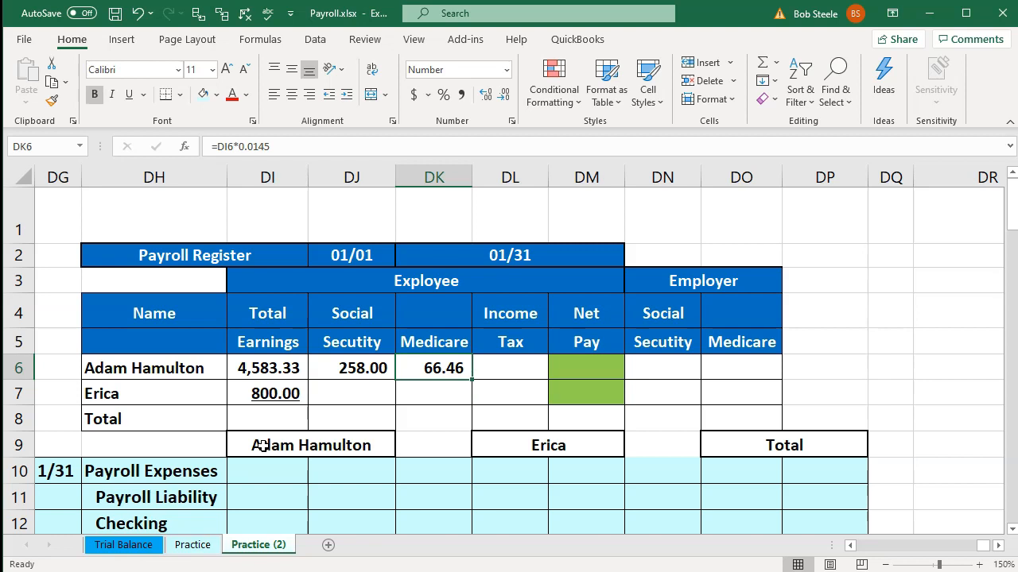
type("66")
key("Return")
Enter 720 as the first employee's income tax withholding in DL6
key("Right")
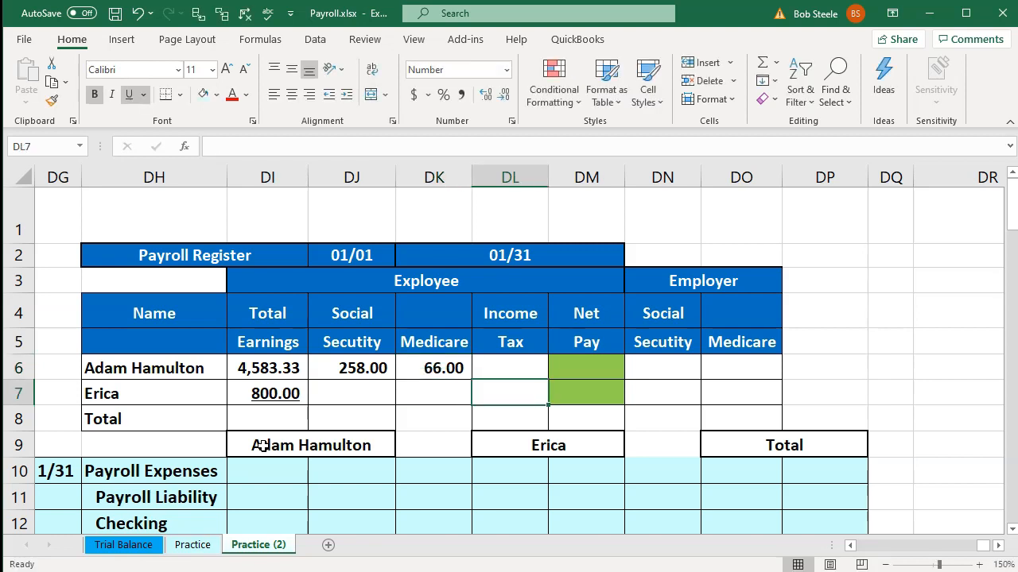
key("Up")
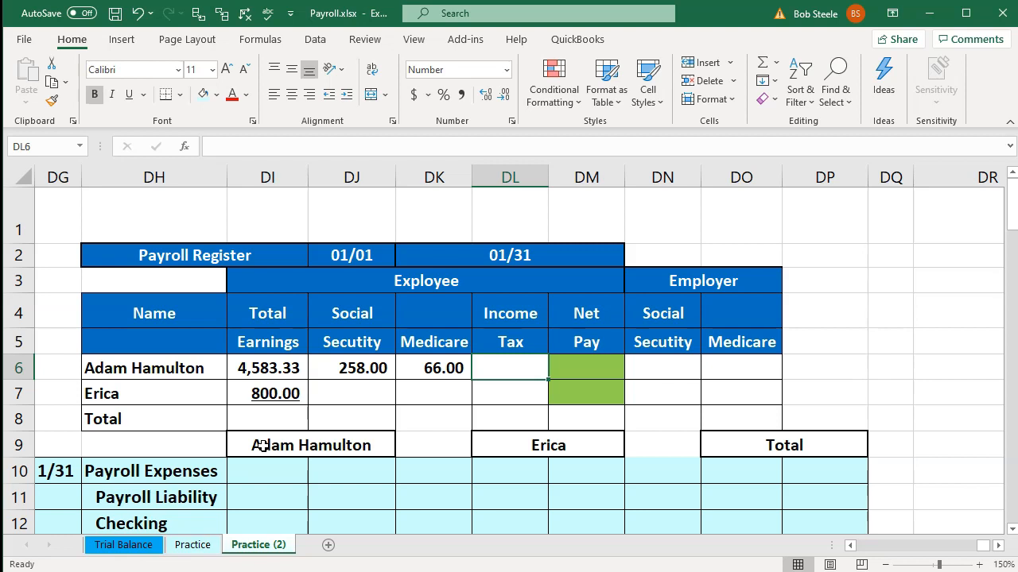
key("Left")
key("Left")
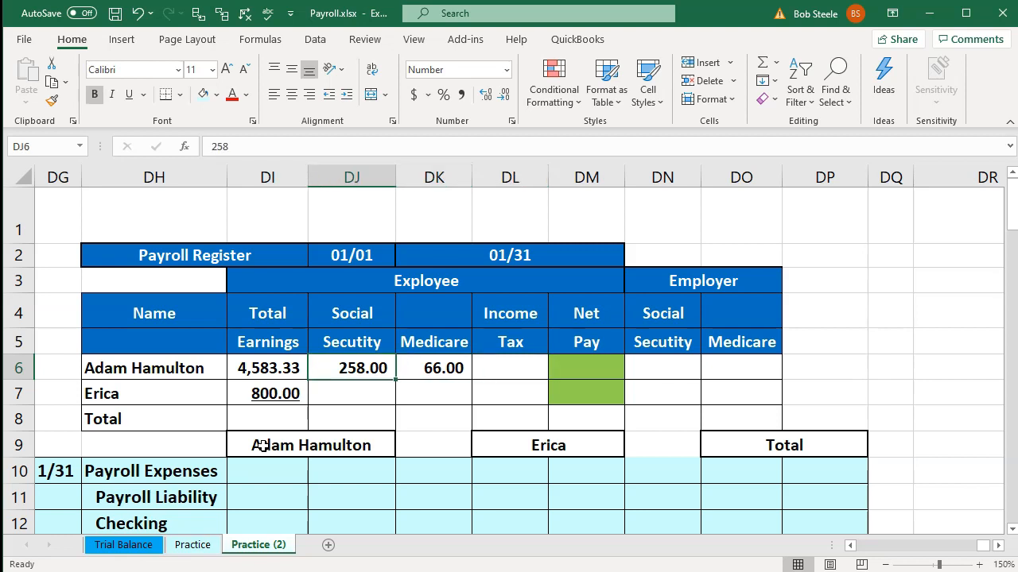
key("Left")
key("Right")
key("Right")
key("Right")
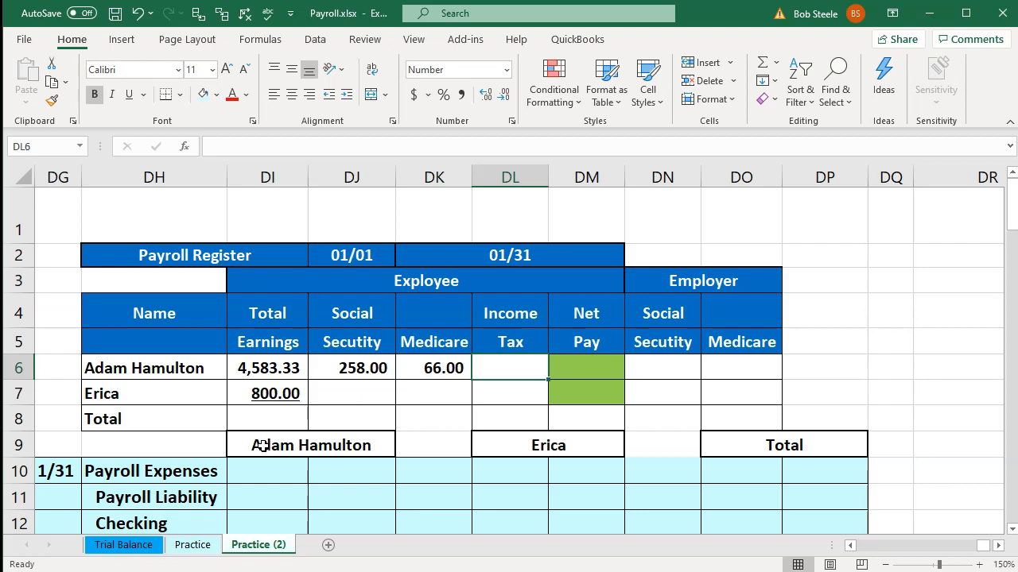
type("720")
key("Return")
Calculate the first employee's net pay in DM6 with the formula =DI6-DJ6-DK6-DL6
key("Up")
key("Up")
key("Down")
key("Right")
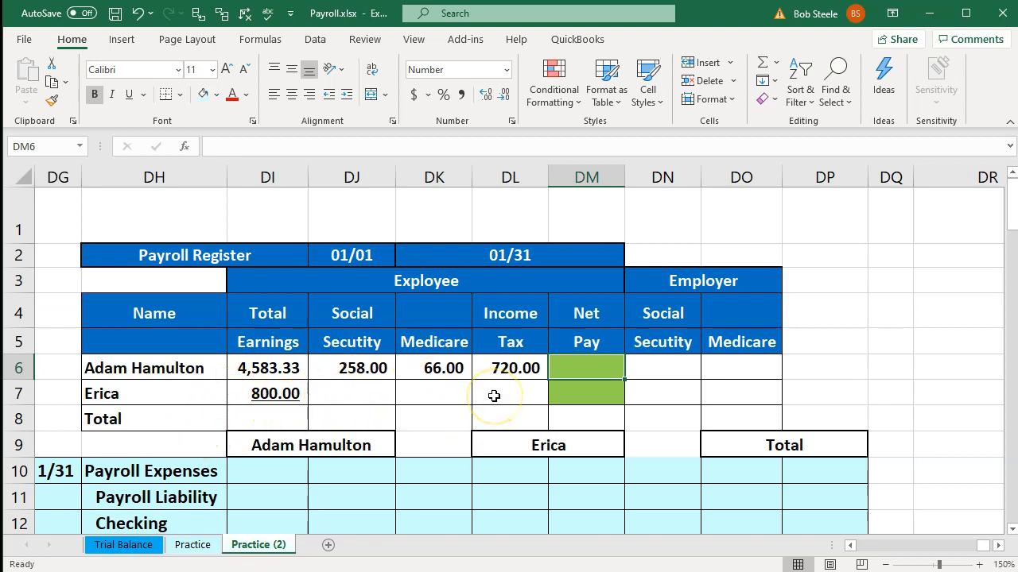
type("=")
key("Left")
key("Left")
key("Left")
key("Left")
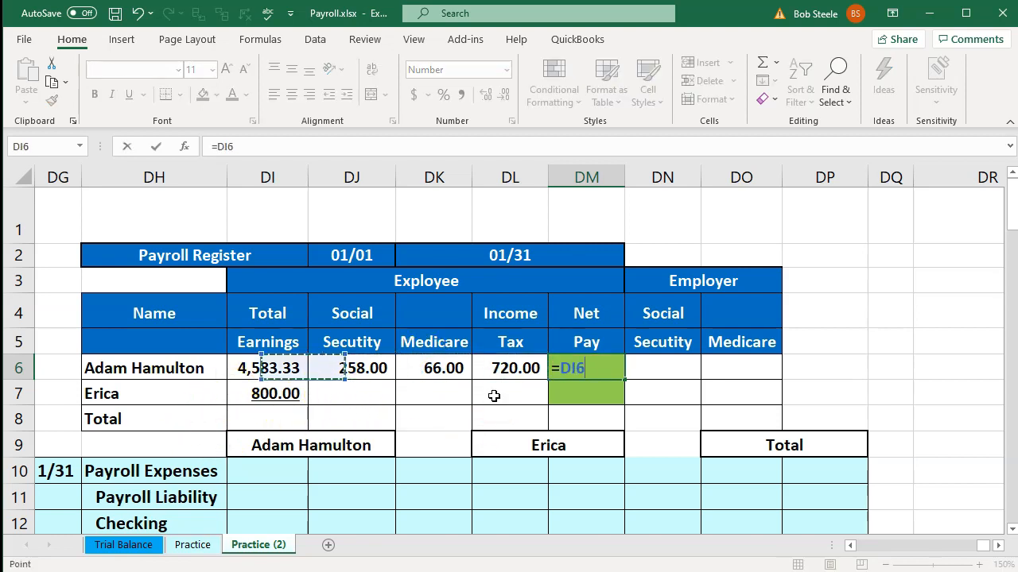
type("-")
key("Left")
key("Left")
key("Left")
type("-")
key("Left")
key("Left")
type("-")
key("Left")
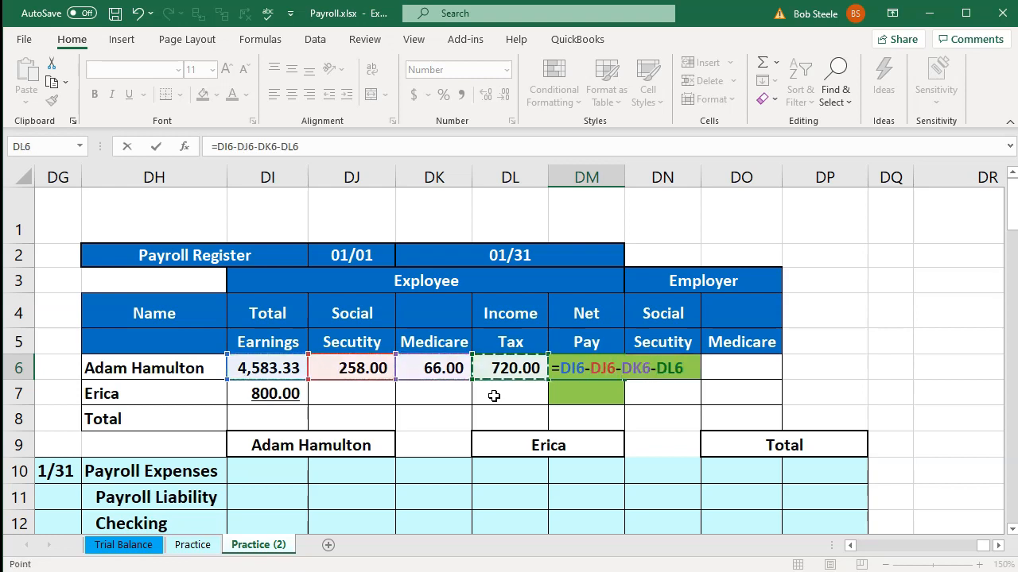
key("Return")
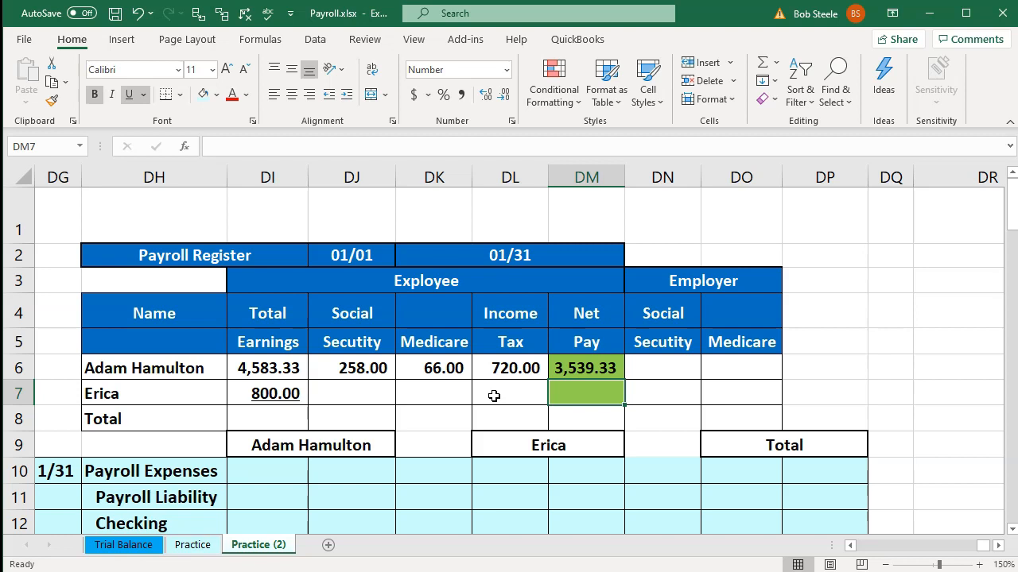
Calculate the second employee's Social Security withholding in DJ7 with the formula =DI7*.062
key("Left")
key("Left")
key("Left")
key("Left")
key("Left")
key("Right")
type("=")
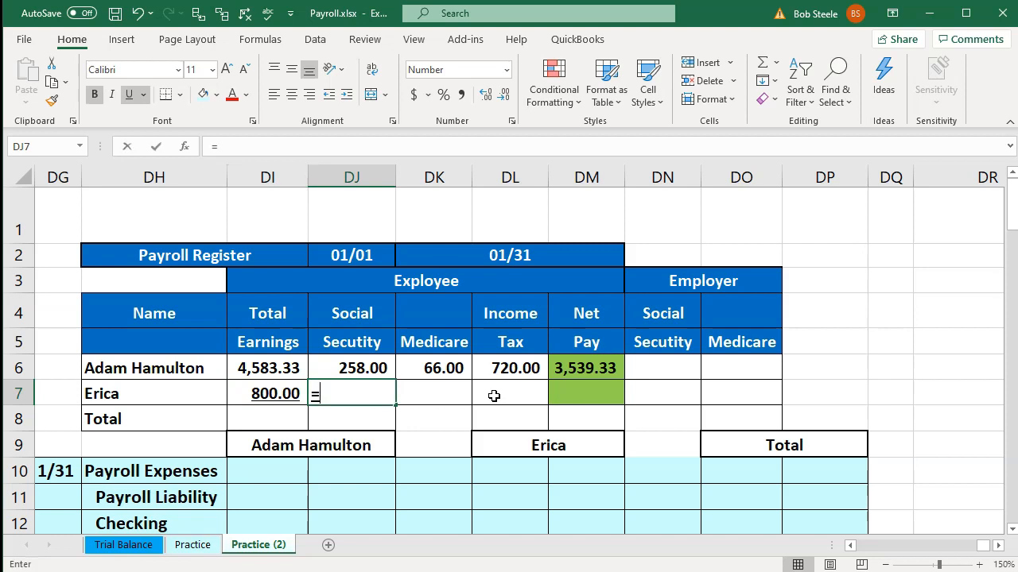
key("Left")
type("*.062")
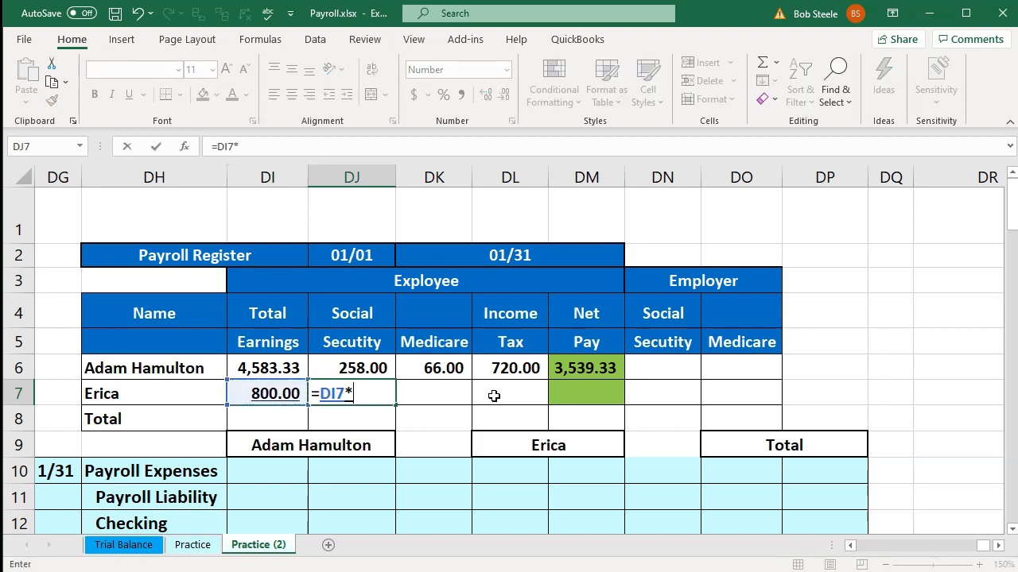
key("Return")
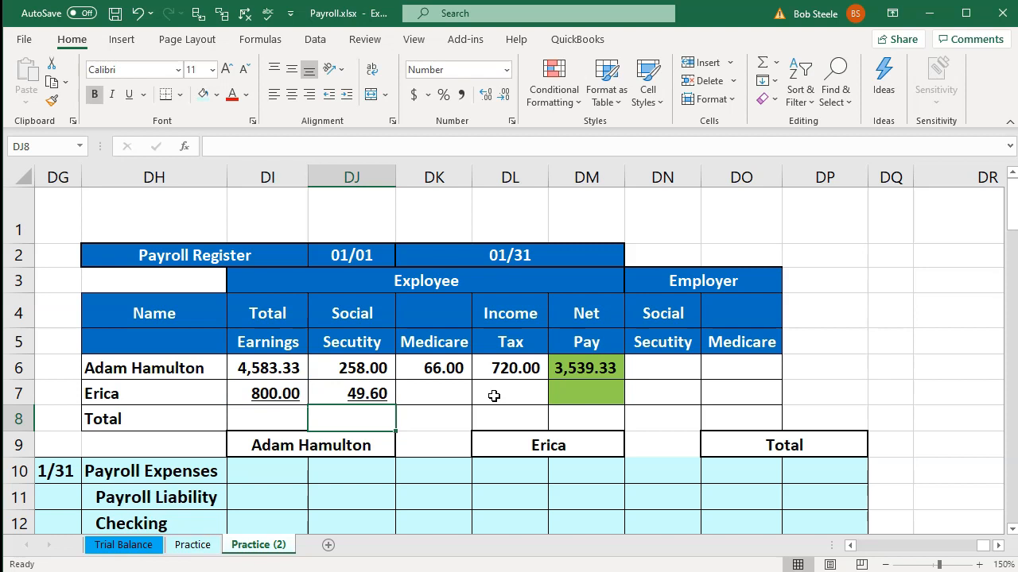
Set the second employee's Social Security withholding in DJ7 to 49
key("Up")
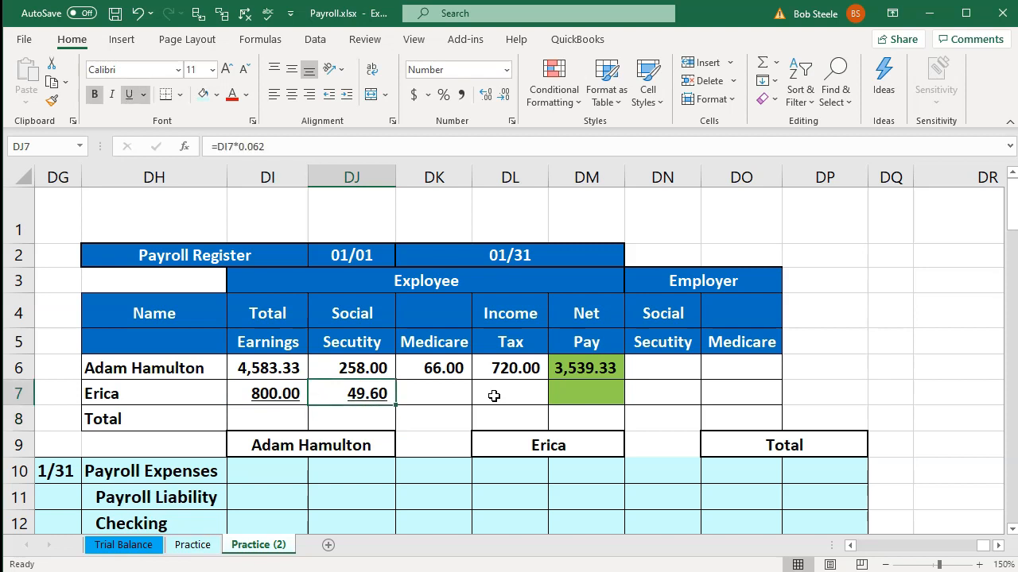
type("49")
key("Return")
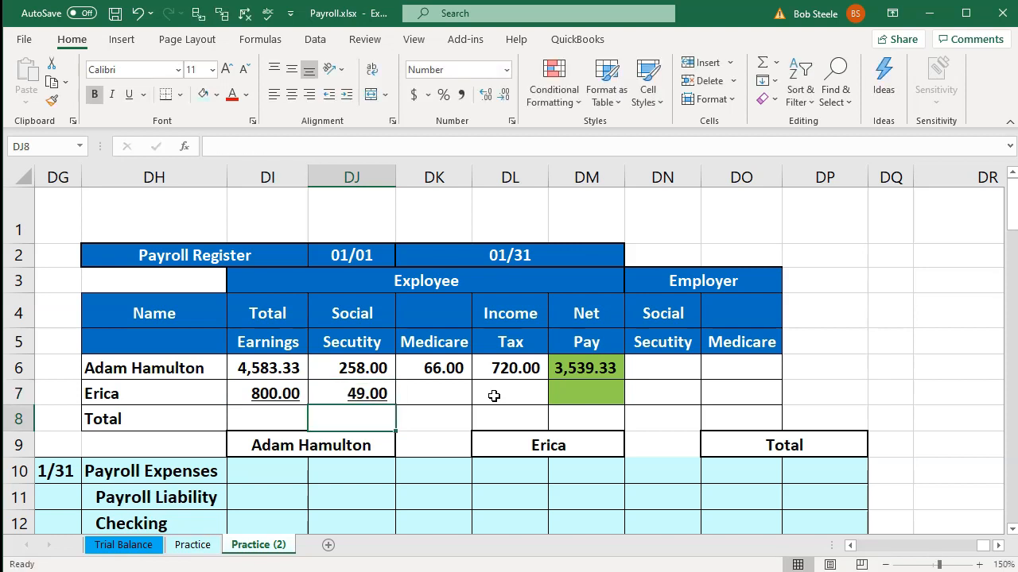
Calculate the second employee's Medicare withholding in DK7 with the formula =DI7*.0145
key("Right")
key("Up")
type("=")
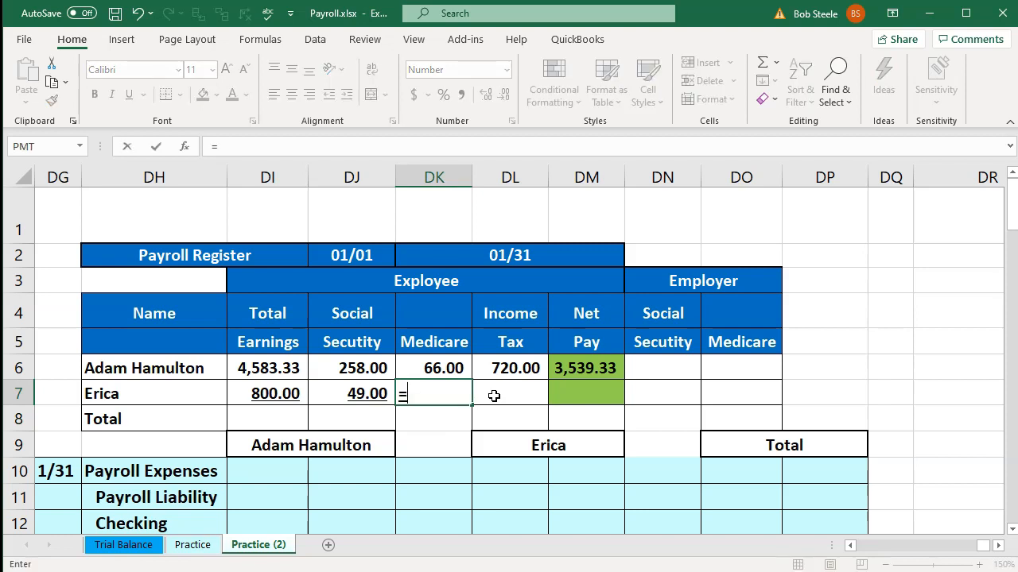
key("Left")
key("Left")
type("*.0145")
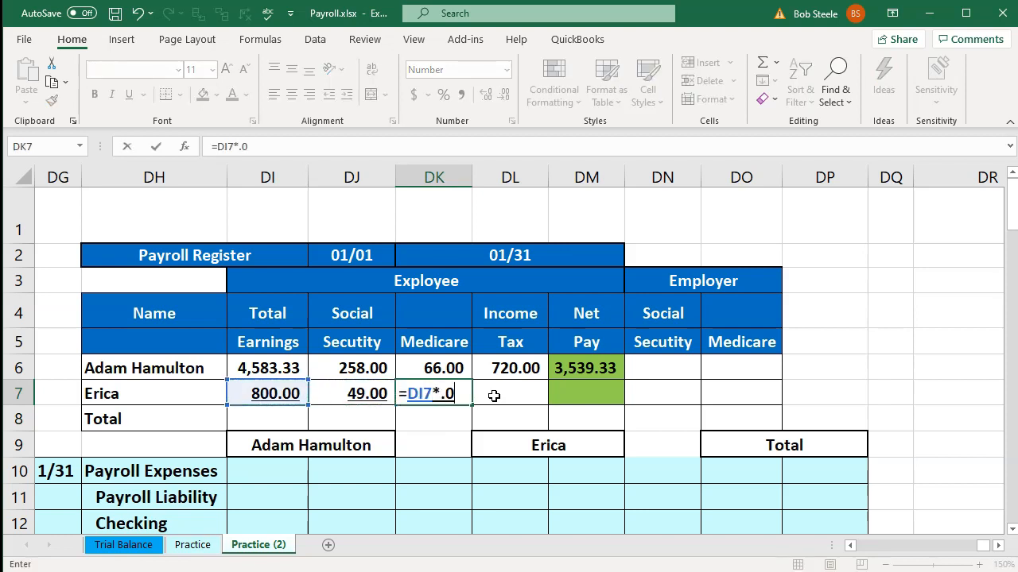
key("Return")
Set the second employee's Medicare withholding in DK7 to 11
key("Up")
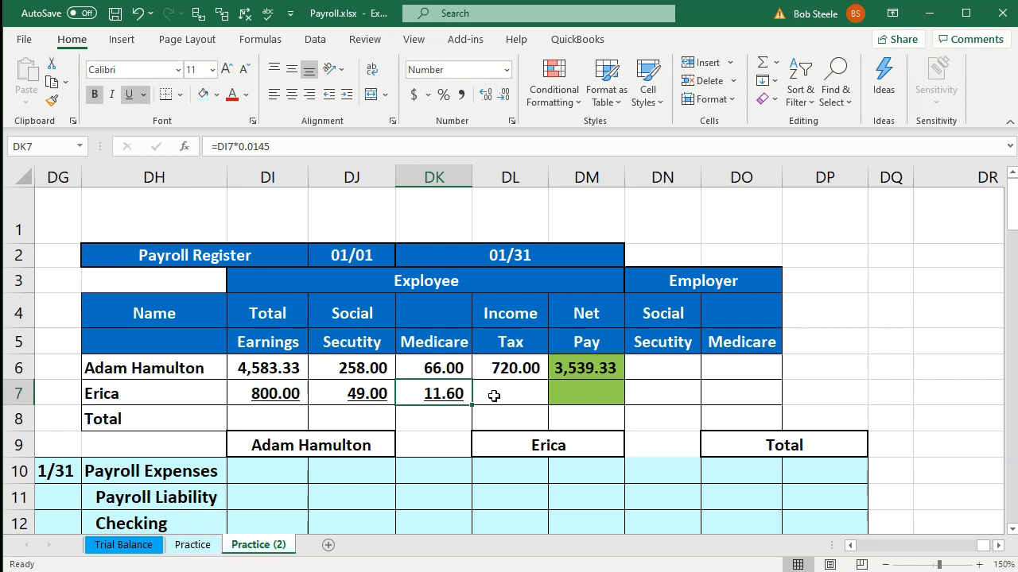
type("11")
key("Return")
Enter 110 as the second employee's income tax withholding in DL7
key("Right")
key("Up")
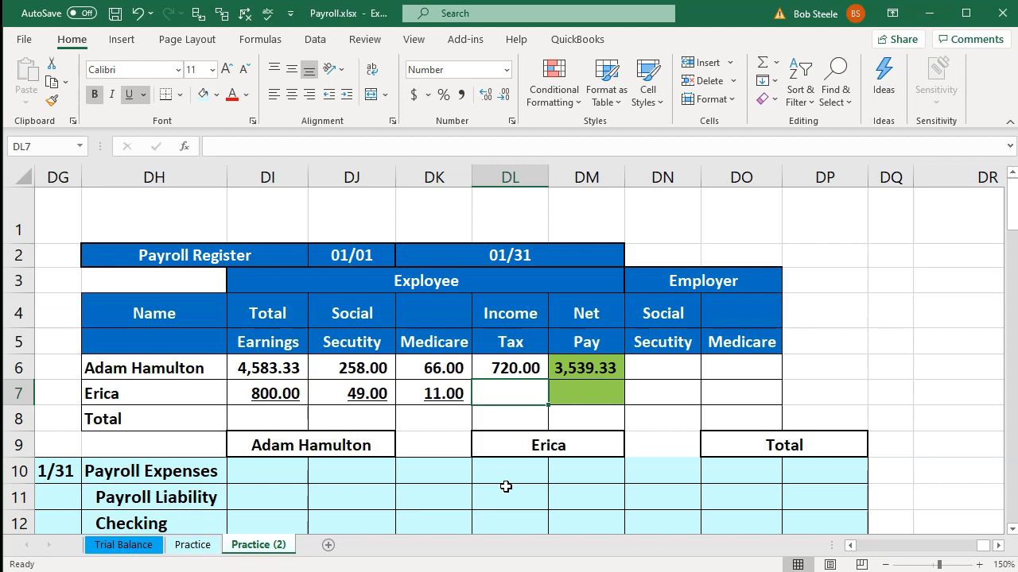
type("110")
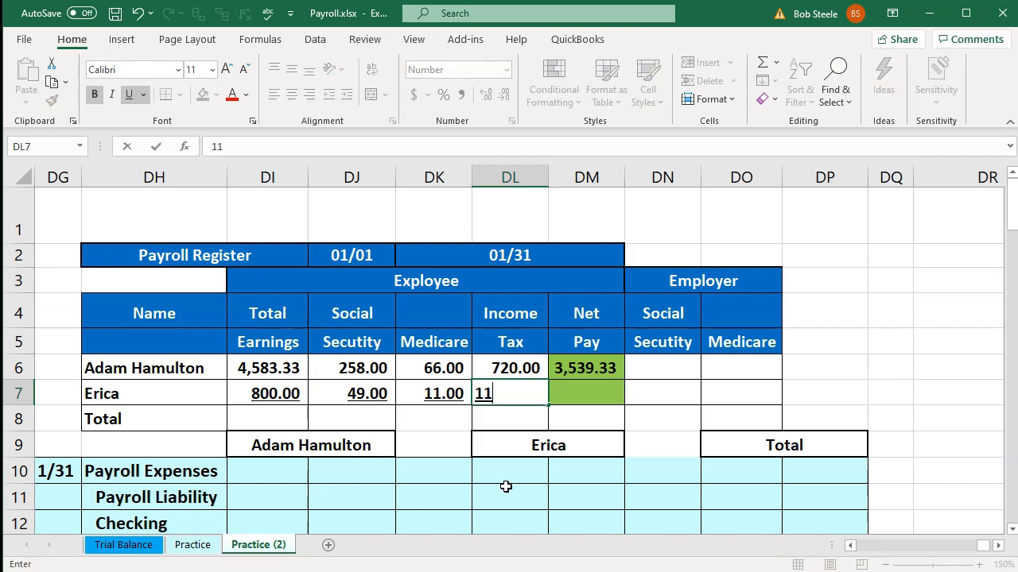
key("Return")
Calculate the second employee's net pay in DM7 with the formula =DI7-DJ7-DK7-DL7
key("Up")
key("Right")
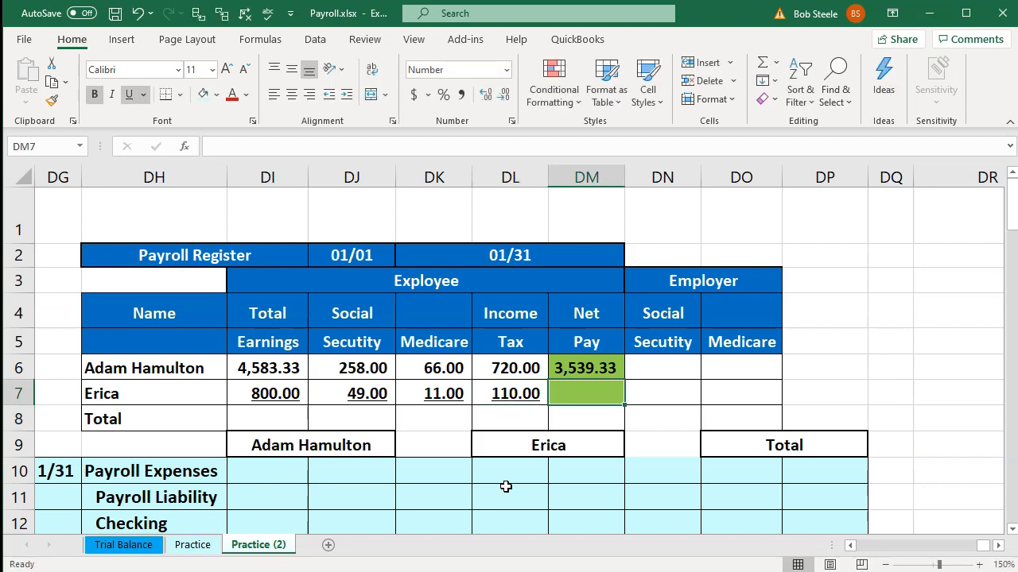
type("=")
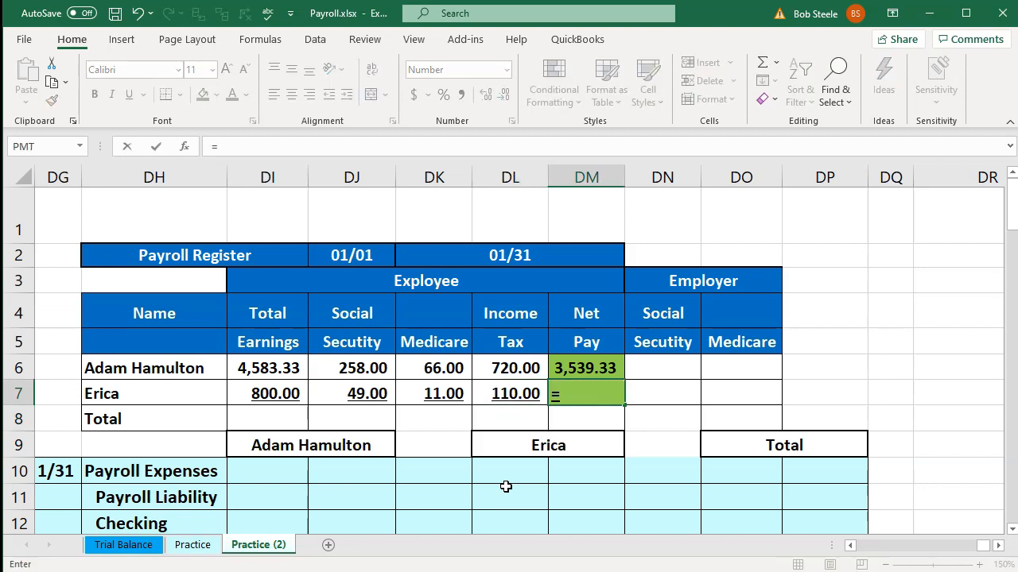
key("Escape")
double_click(590, 390)
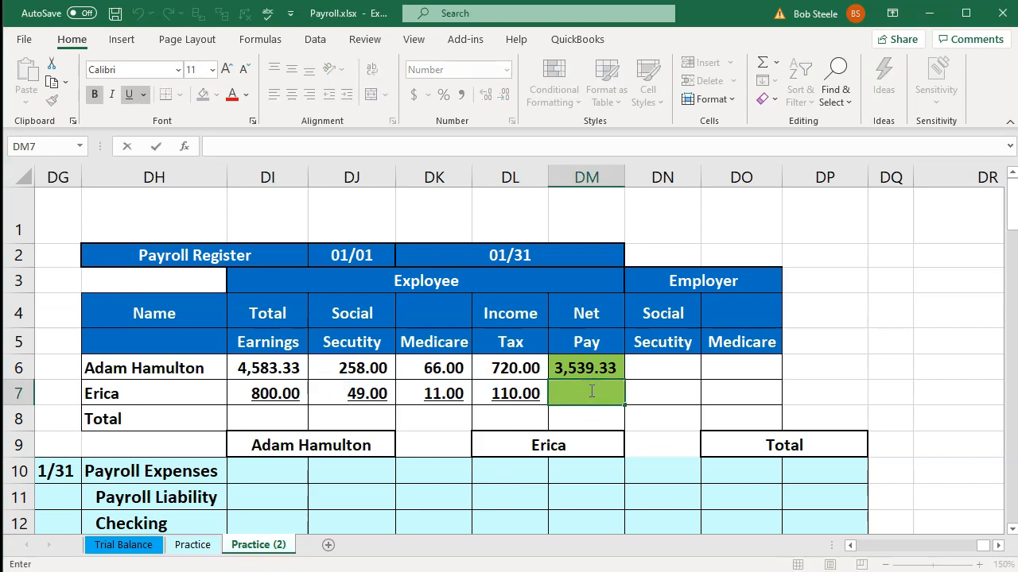
type("=")
key("Left")
key("Left")
key("Left")
key("Left")
type("-")
key("Left")
key("Left")
key("Left")
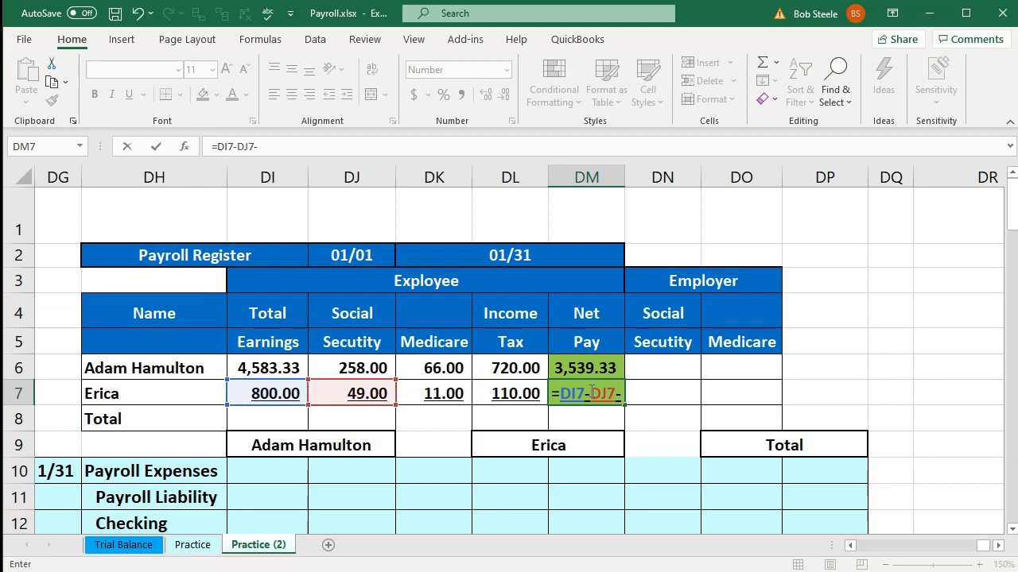
type("-")
key("Left")
key("Left")
type("-")
key("Left")
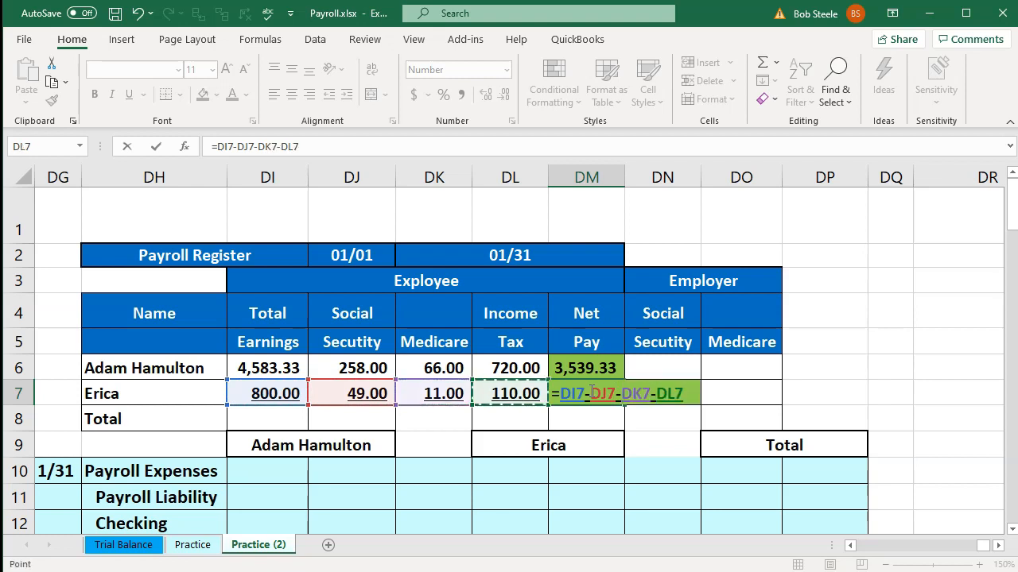
key("Return")
left_click(586, 391)
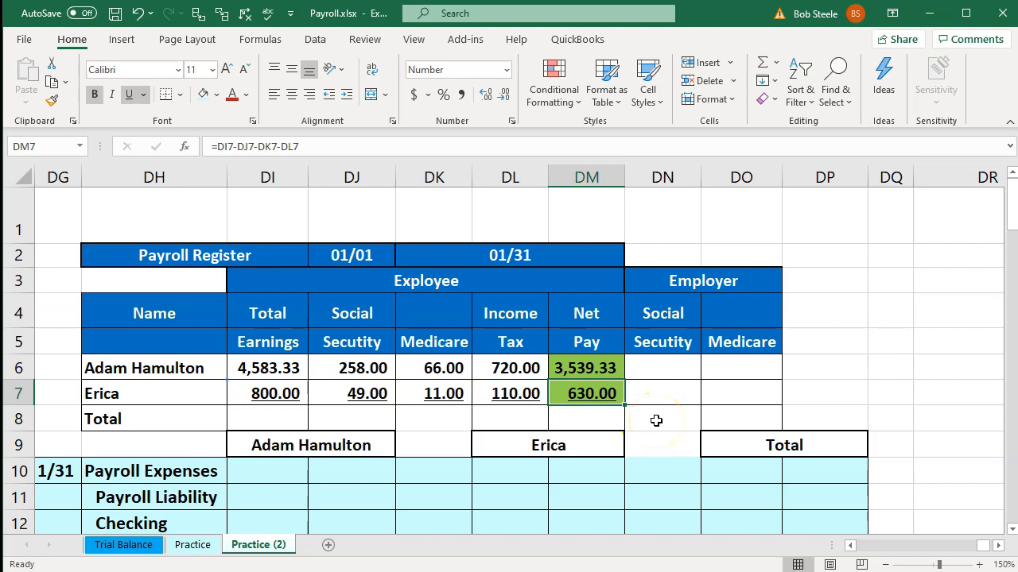
left_click(609, 390)
left_click_drag(596, 368, 594, 387)
left_click_drag(371, 365, 484, 369)
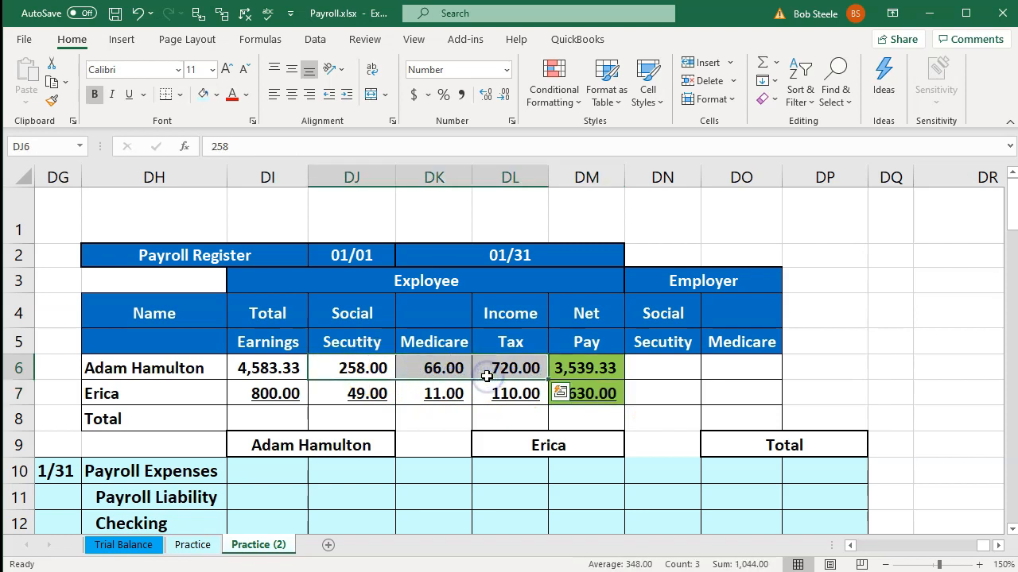
left_click(288, 366)
Link the first employee's employer Social Security in DN6 to the employee withholding with =DJ6
left_click(663, 371)
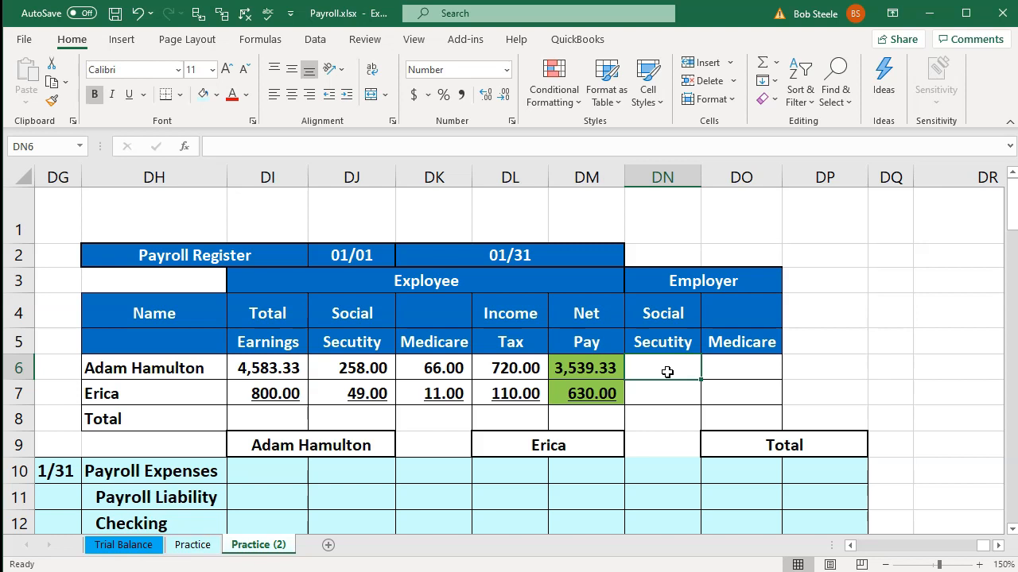
type("=")
key("Left")
key("Left")
key("Left")
key("Left")
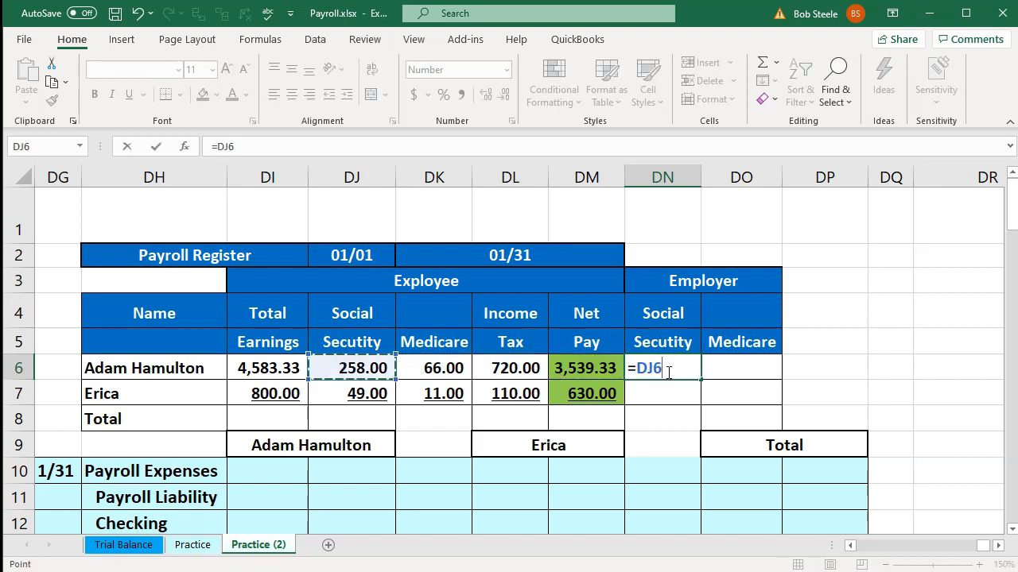
key("Tab")
Link the first employee's employer Medicare in DO6 to the employee withholding with =DK6
type("=")
key("Left")
key("Left")
key("Left")
key("Left")
key("Tab")
key("Return")
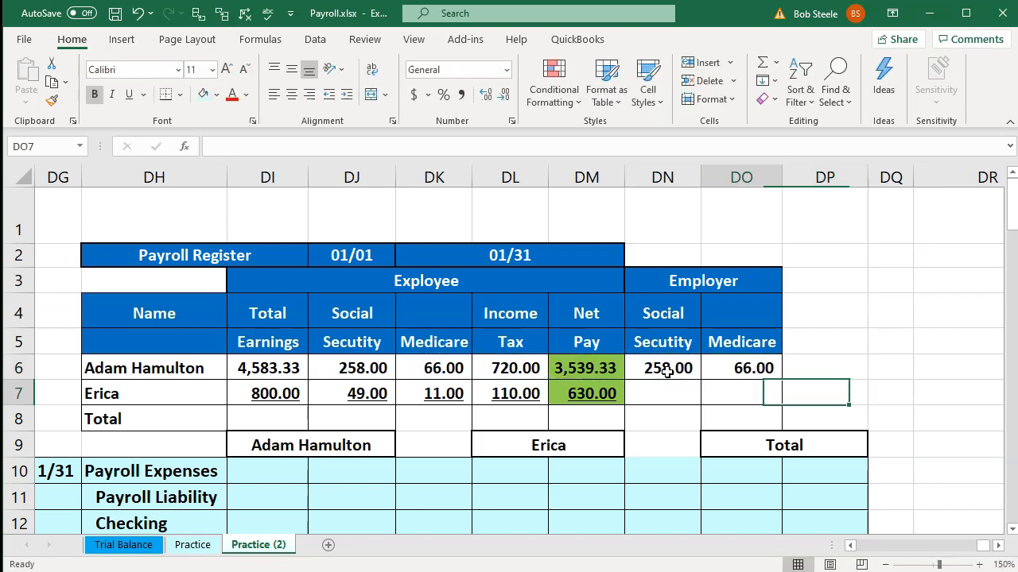
Link the second employee's employer Social Security in DN7 to the employee withholding with =DJ7
key("Left")
type("=")
key("Left")
key("Left")
key("Left")
key("Left")
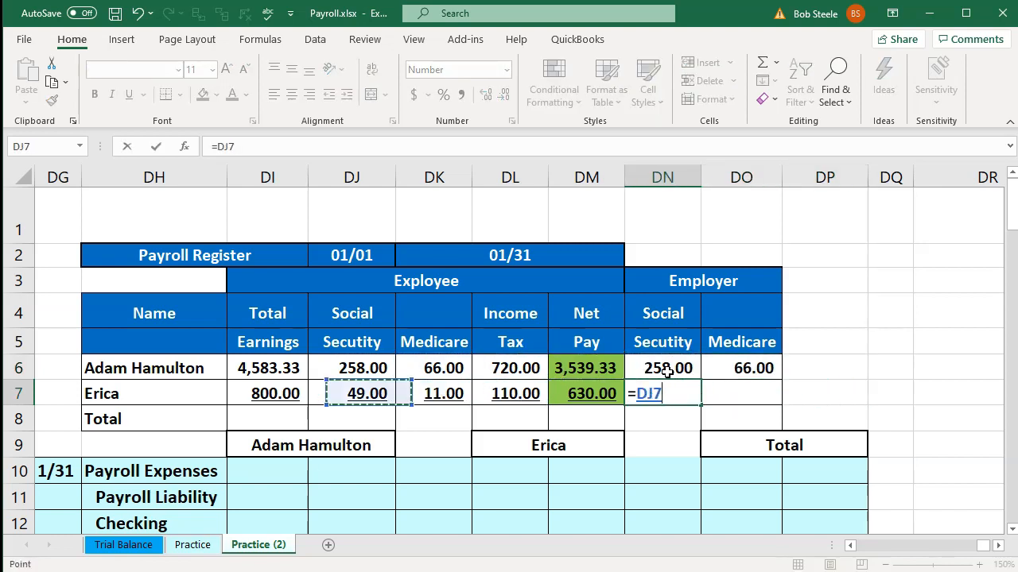
key("Tab")
Link the second employee's employer Medicare in DO7 to the employee withholding with =DK7
type("=")
key("Left")
key("Left")
key("Left")
key("Left")
key("Return")
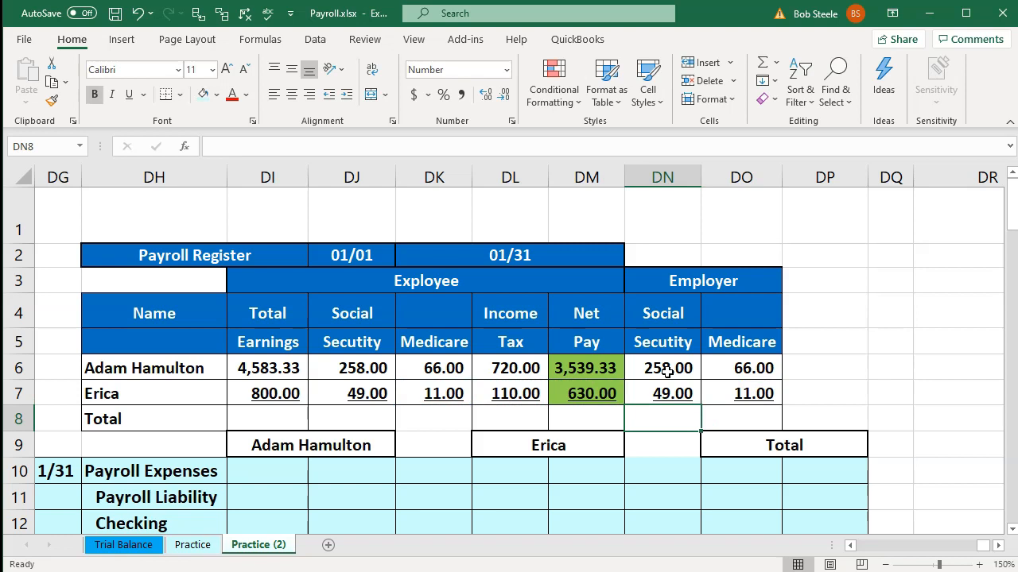
Total both employees' earnings in DI8 with a SUM of DI6:DI7
key("Left")
key("Left")
key("Left")
key("Left")
key("Left")
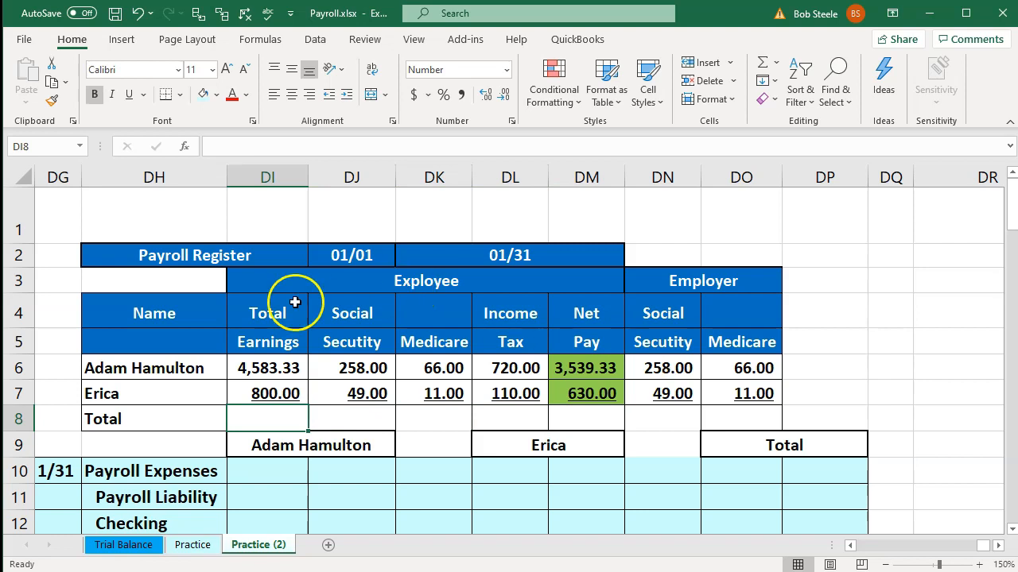
left_click(200, 364)
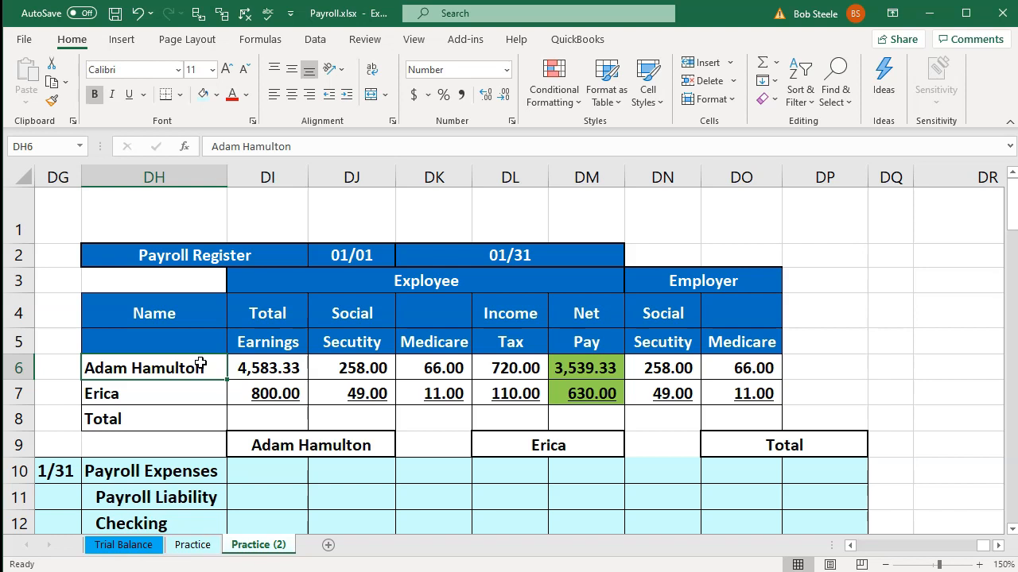
key("Down")
key("Down")
key("Right")
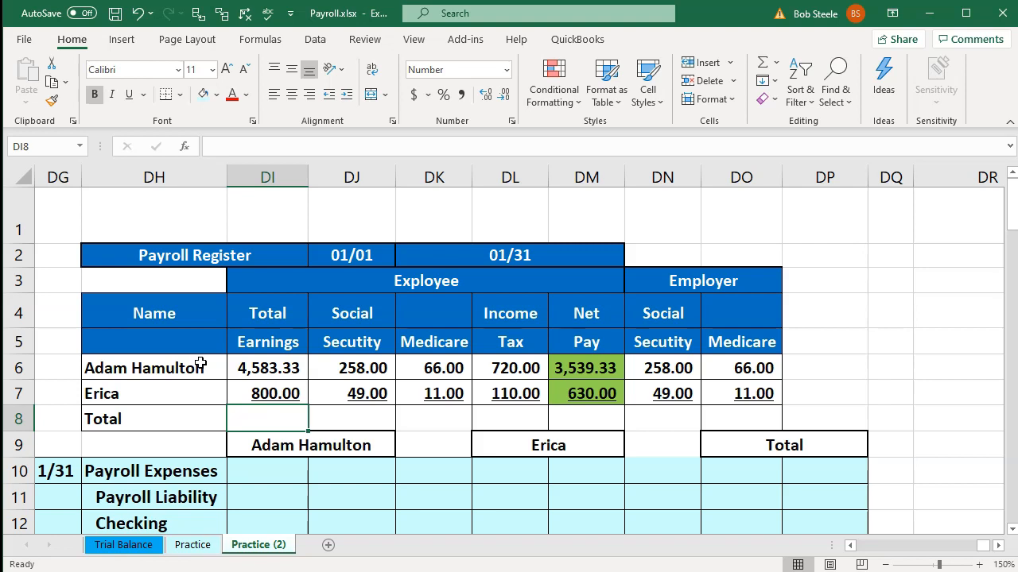
type("=sum(")
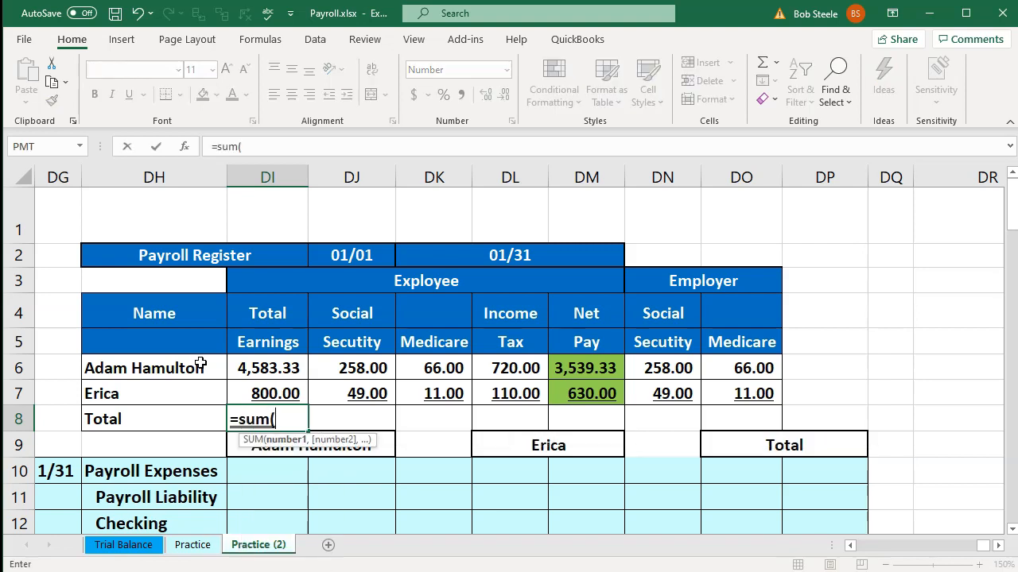
key("Up")
key("shift+Up")
key("Return")
Total the employee Social Security withholdings in DJ8 with a SUM of DJ6:DJ7
key("Up")
key("Right")
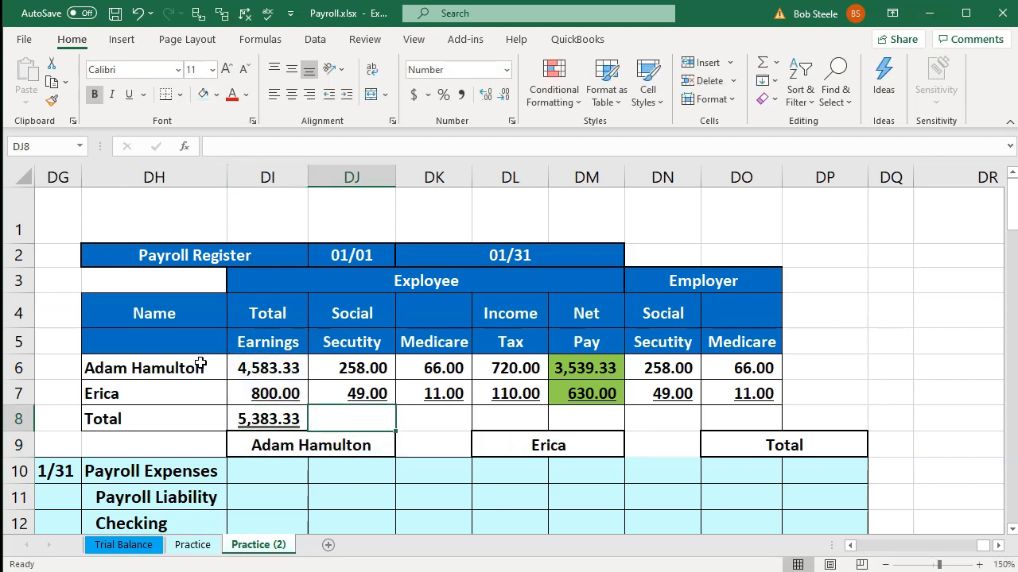
type("=sum(")
key("Up")
key("shift+Up")
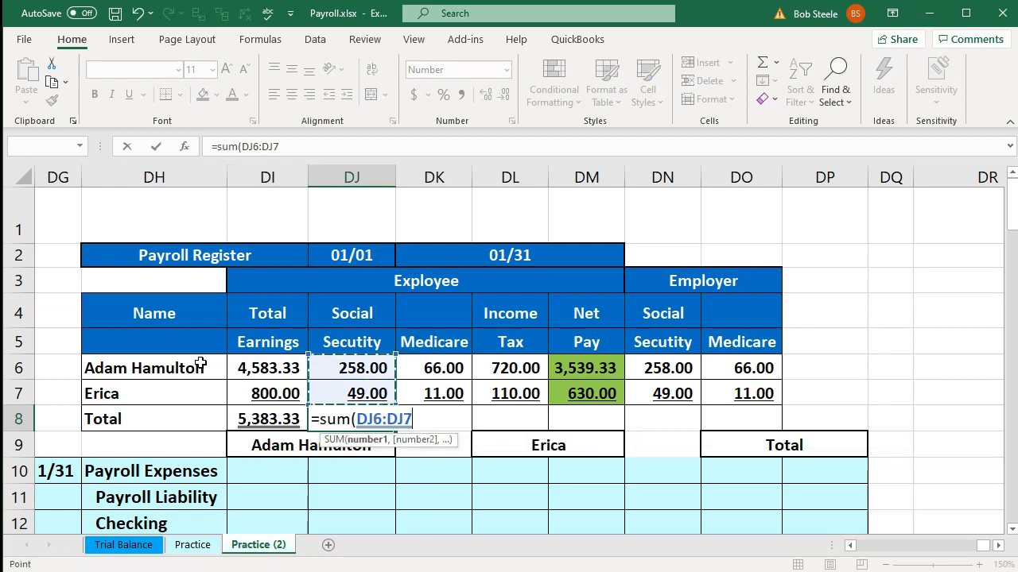
key("Return")
Total the employee Medicare withholdings in DK8 with a SUM of DK6:DK7
key("Up")
key("Right")
type("=")
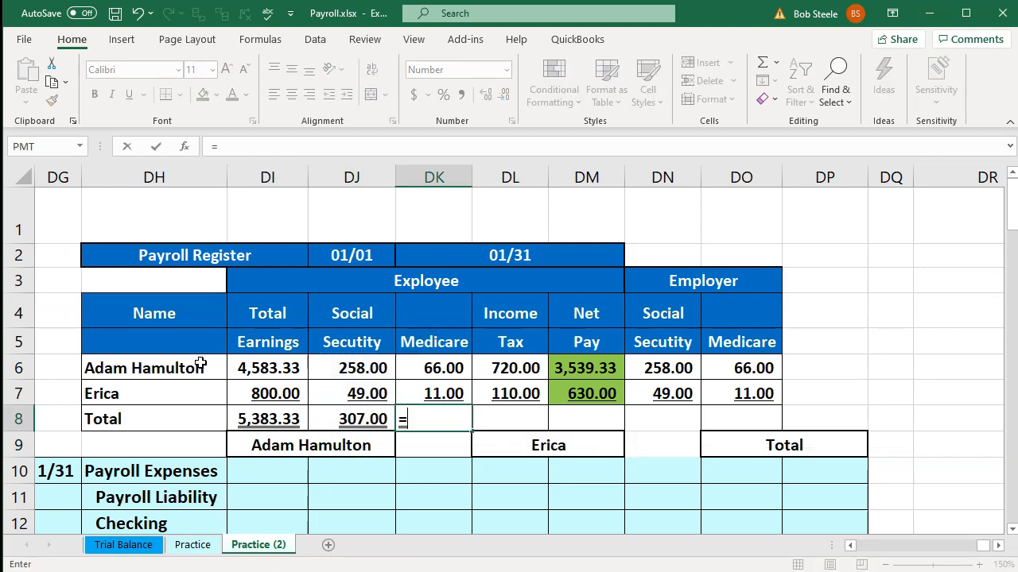
type("sum(")
key("Up")
key("shift+Up")
key("Return")
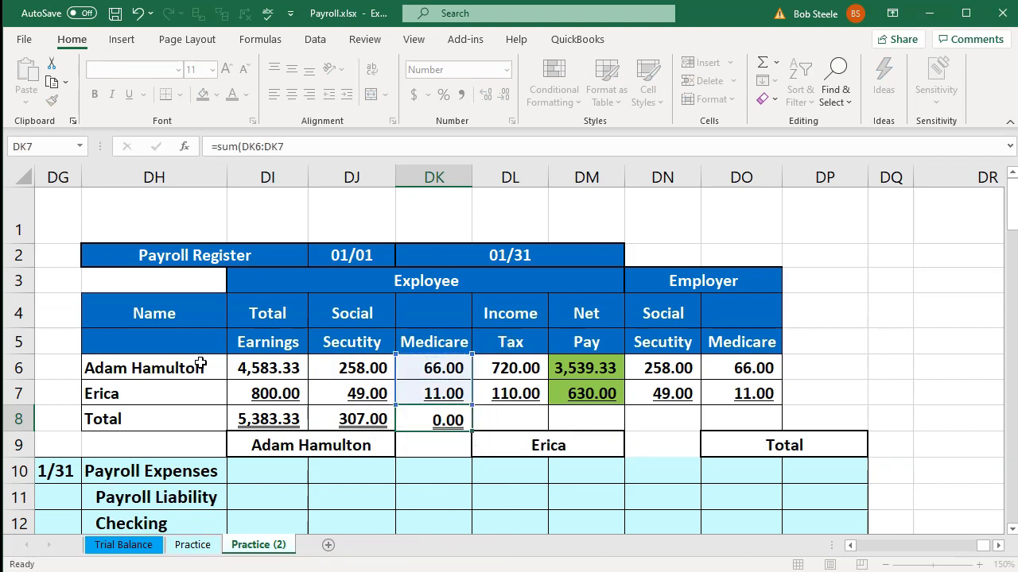
key("Return")
Total the income tax withholdings in DL8 with a SUM of DL6:DL7
key("Right")
key("Up")
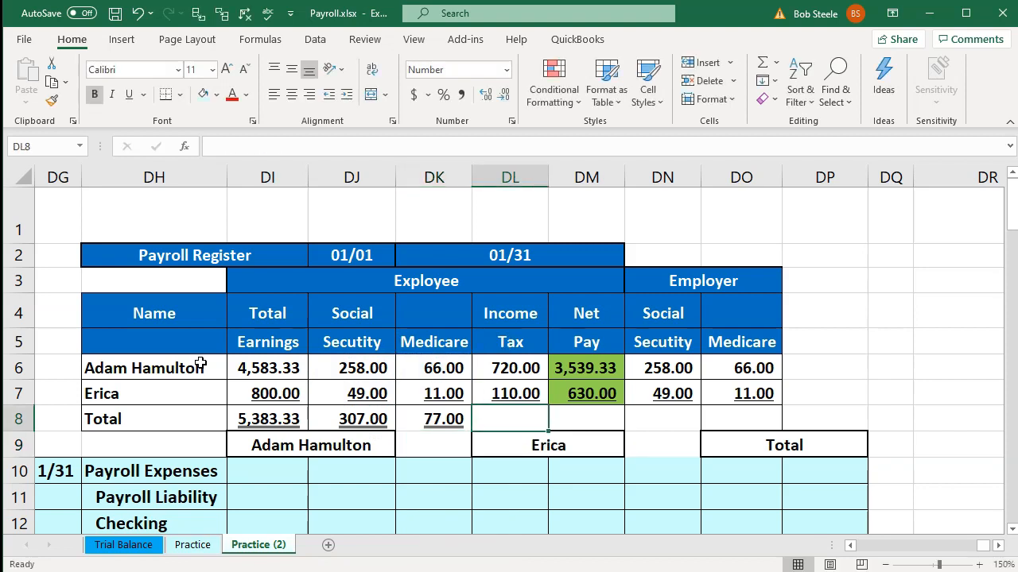
type("=su(")
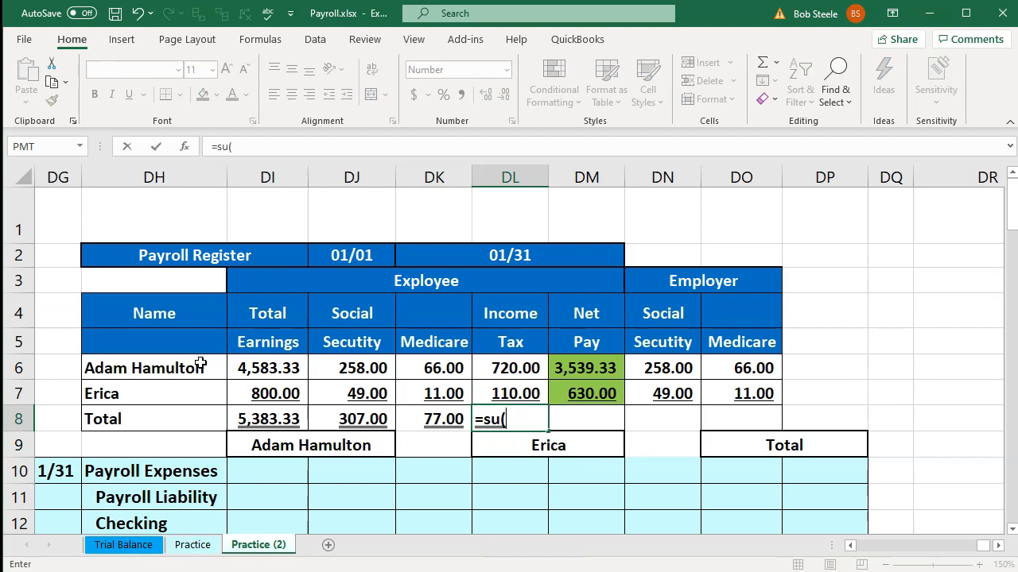
key("BackSpace")
type("m(")
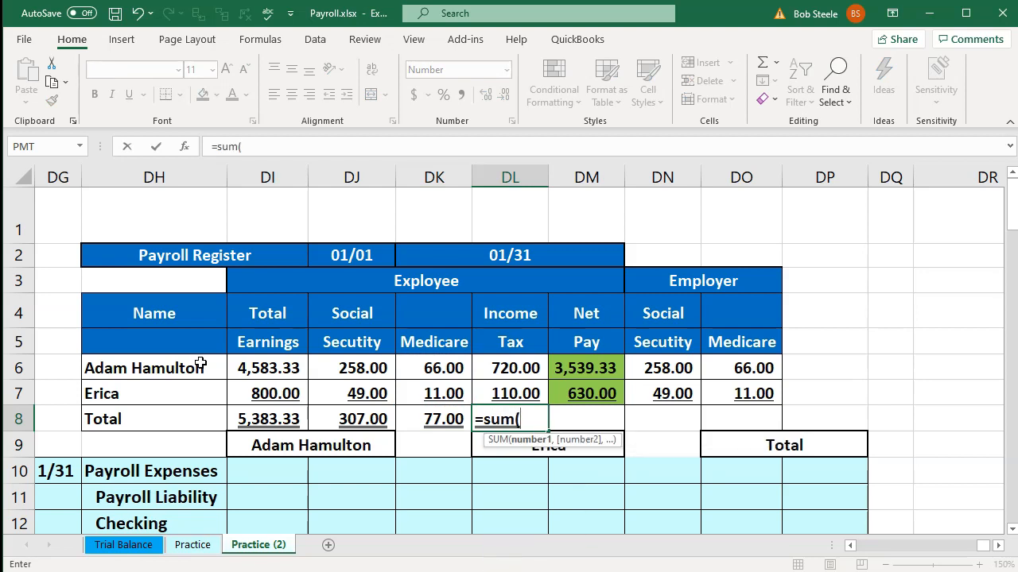
key("Up")
key("shift+Up")
key("Return")
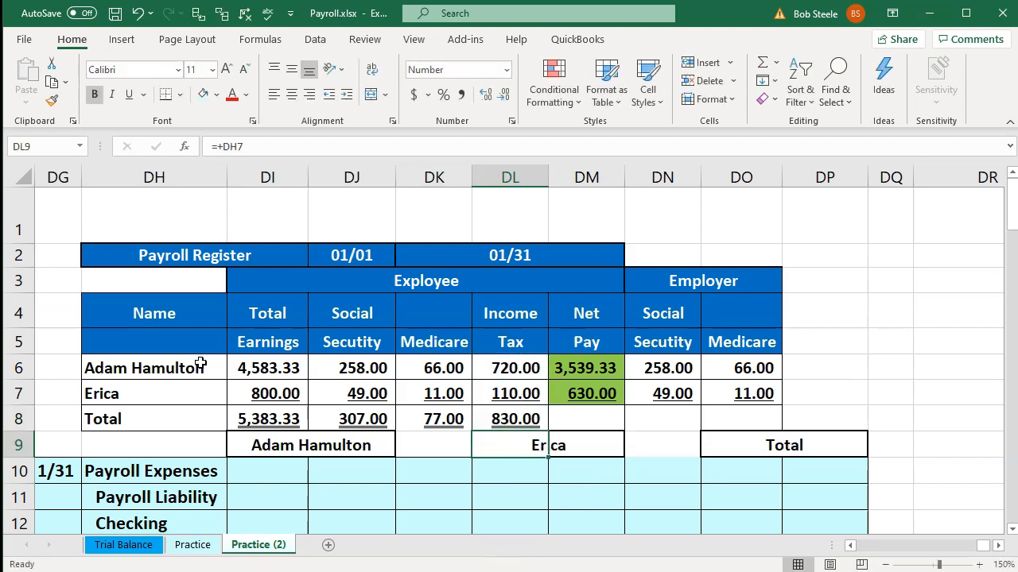
Check the sum of both employees' net pay in DM6:DM7
key("Up")
key("Right")
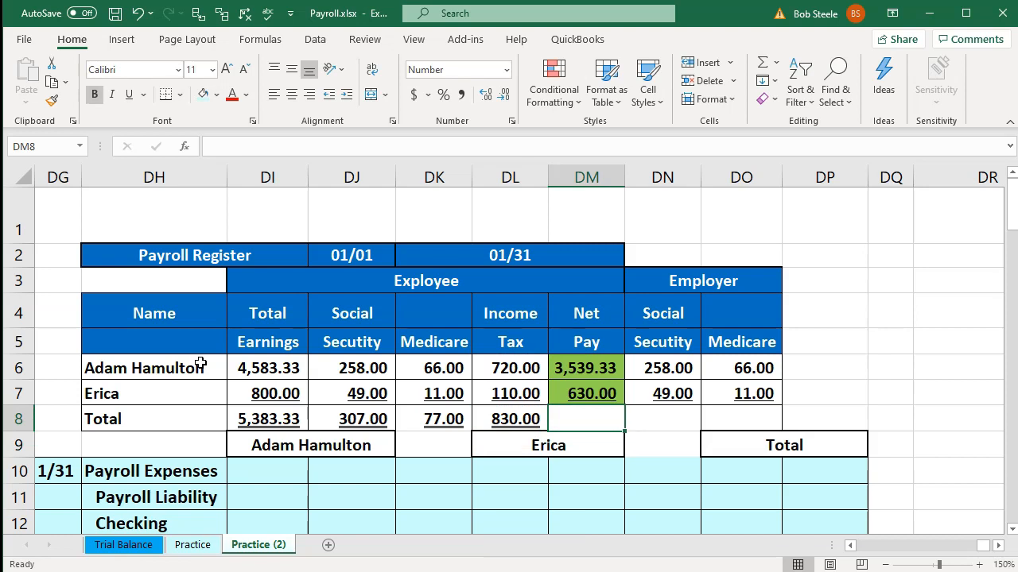
key("Up")
key("Up")
key("shift+Down")
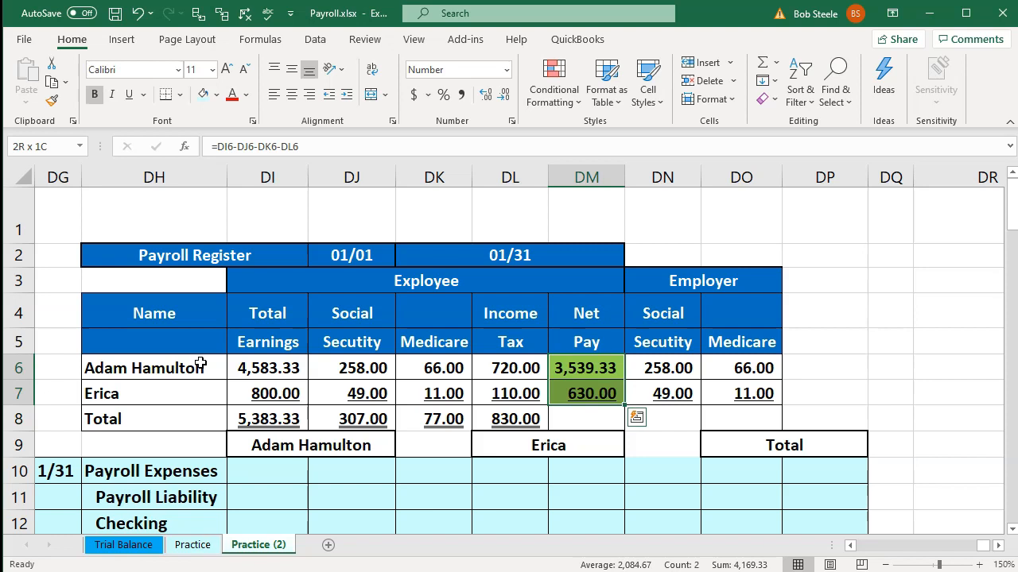
key("Return")
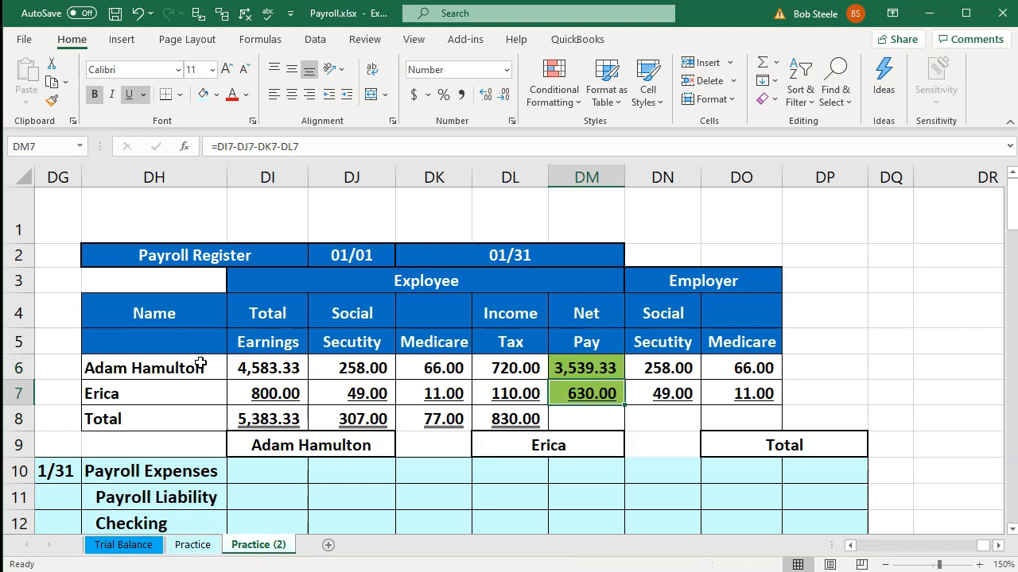
Calculate total net pay in DM8 with =DI8-DJ8-DK8-DL8 and compare it with the sum of DM6:DM7
key("Up")
key("Right")
key("Down")
key("Left")
key("Down")
type("=")
key("Left")
key("Left")
key("Left")
key("Left")
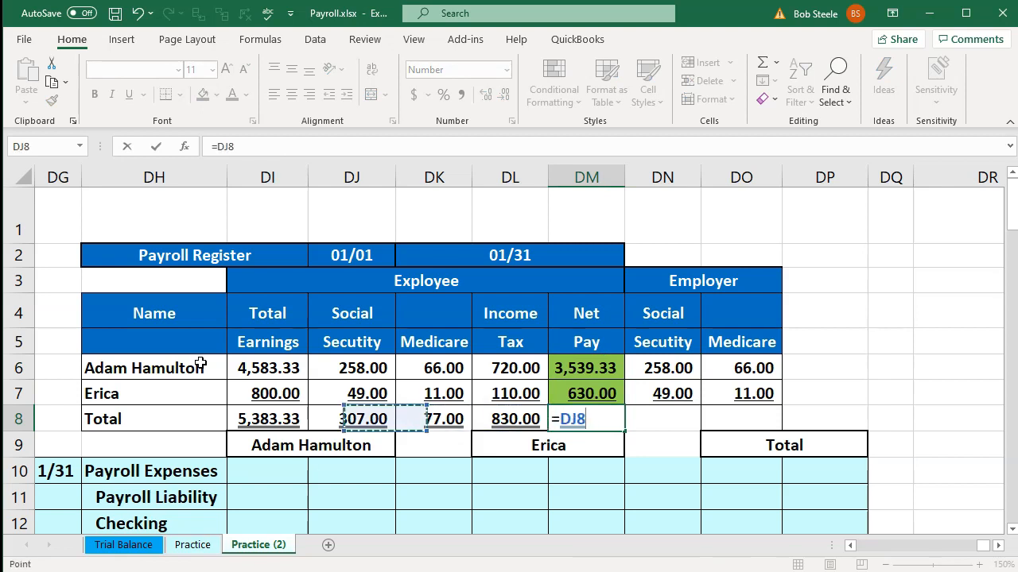
type("-")
key("Left")
key("Left")
key("Left")
type("-")
key("Left")
key("Left")
type("-")
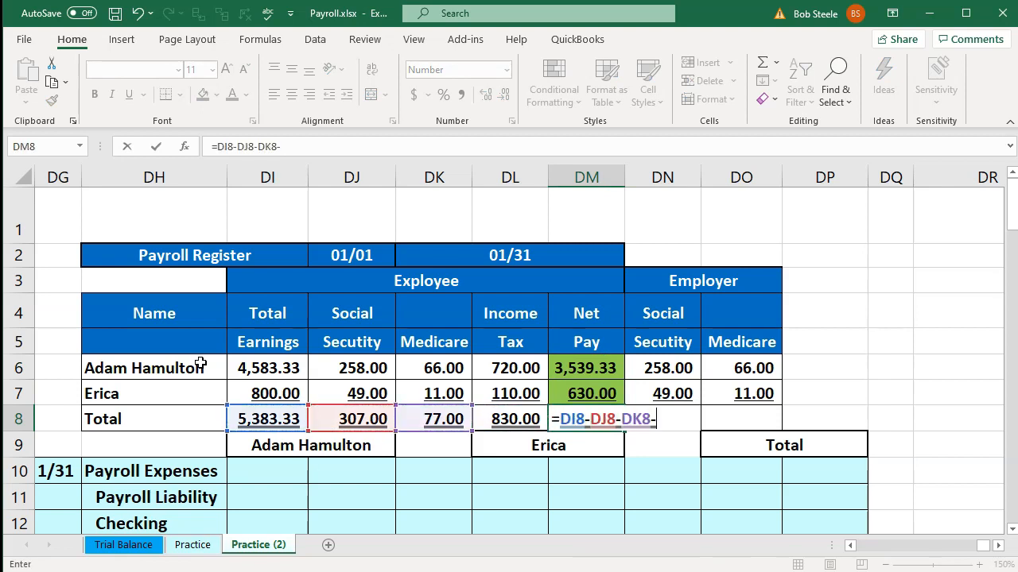
key("Left")
key("Left")
key("Right")
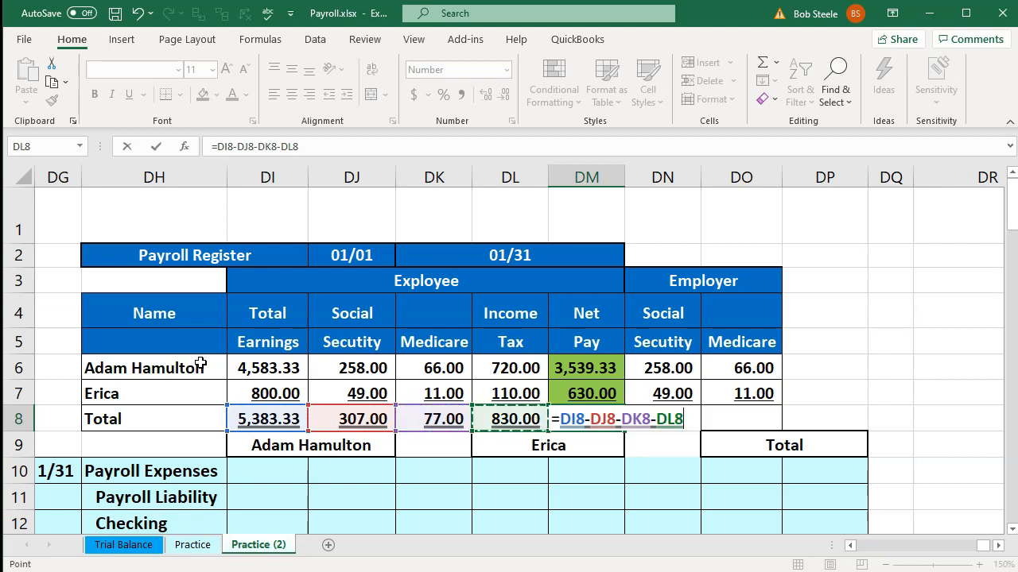
key("Return")
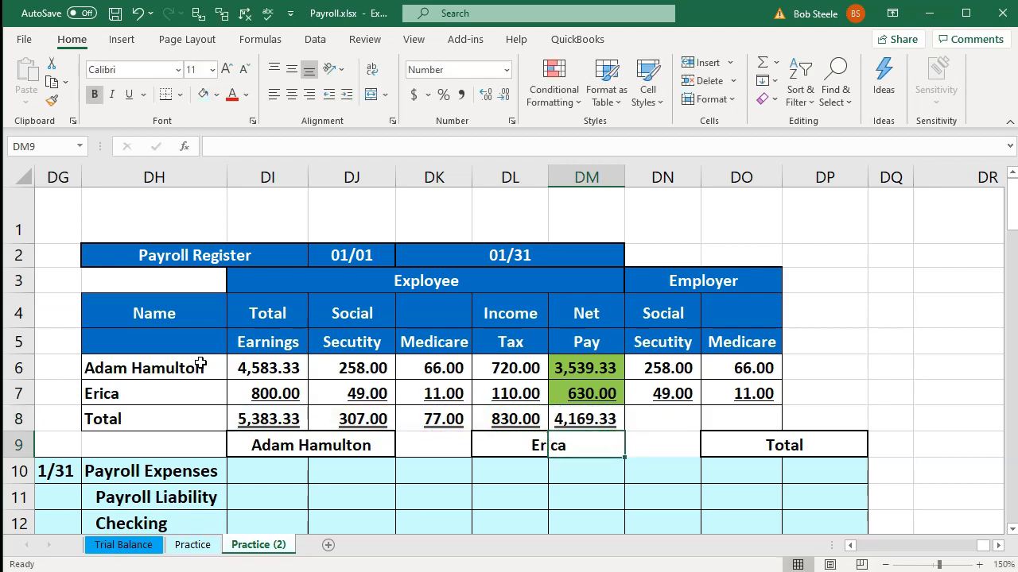
left_click_drag(568, 371, 571, 385)
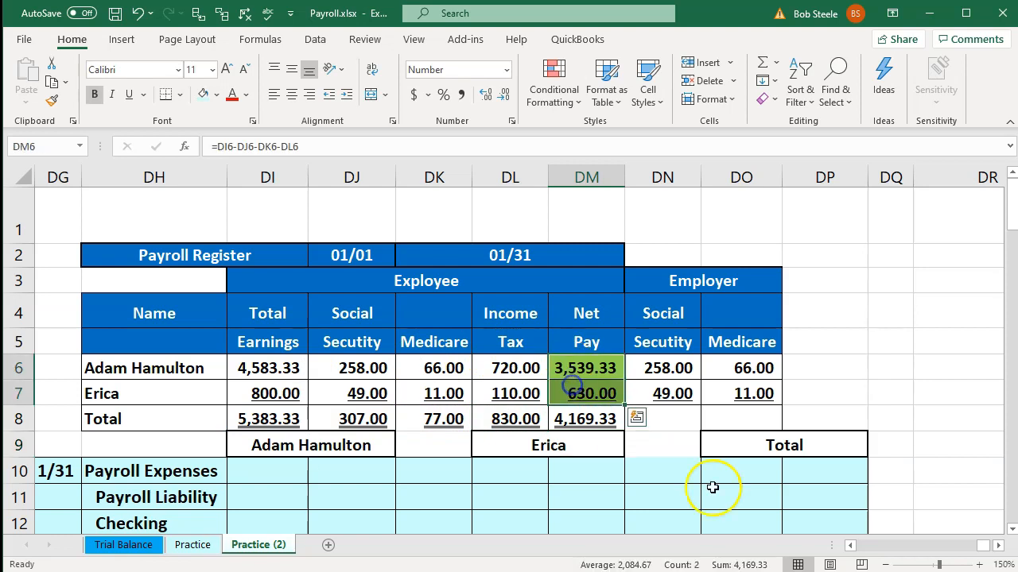
Total the employer Social Security taxes in DN8 with a SUM of DN6:DN7
left_click(694, 419)
type("=sum(")
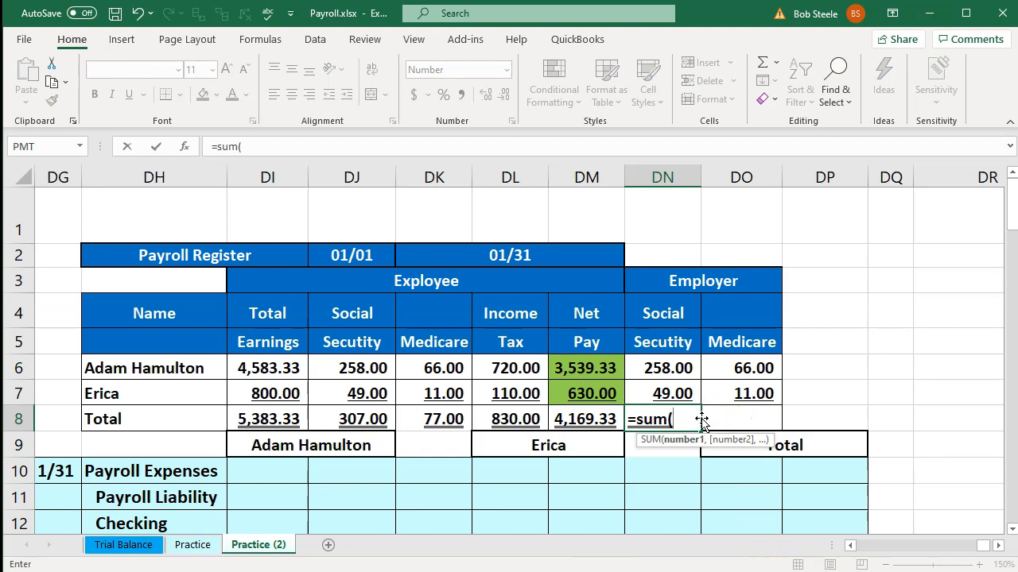
left_click_drag(666, 368, 668, 394)
key("Return")
Total the employer Medicare taxes in DO8 with a SUM of DO6:DO7
left_click(702, 421)
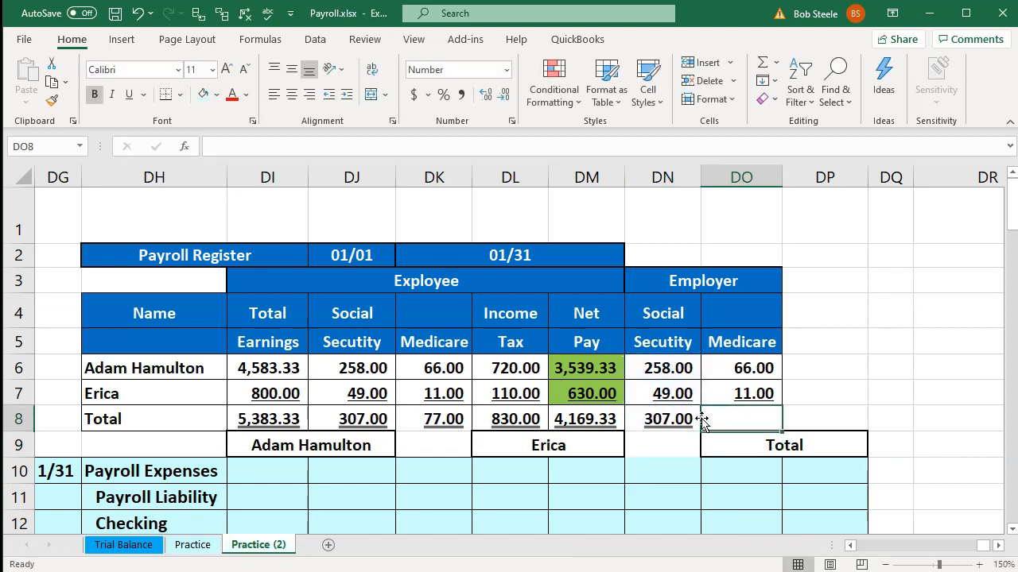
type("=")
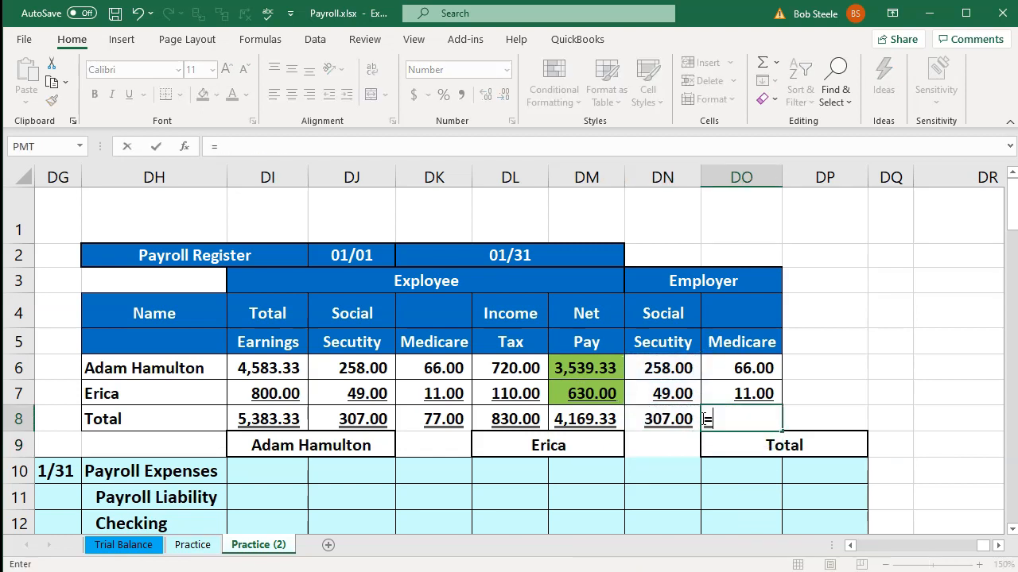
type("sum(")
key("Up")
key("shift+Up")
key("Return")
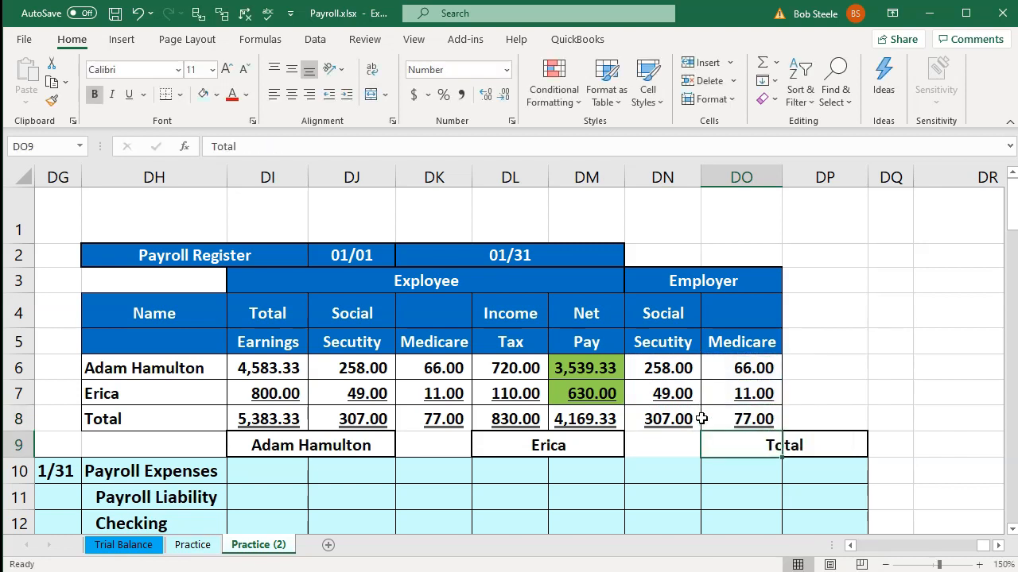
Record the first employee's payroll expense in DI10 of the 1/31 journal entry by linking it to total earnings in DI6
left_click(212, 415)
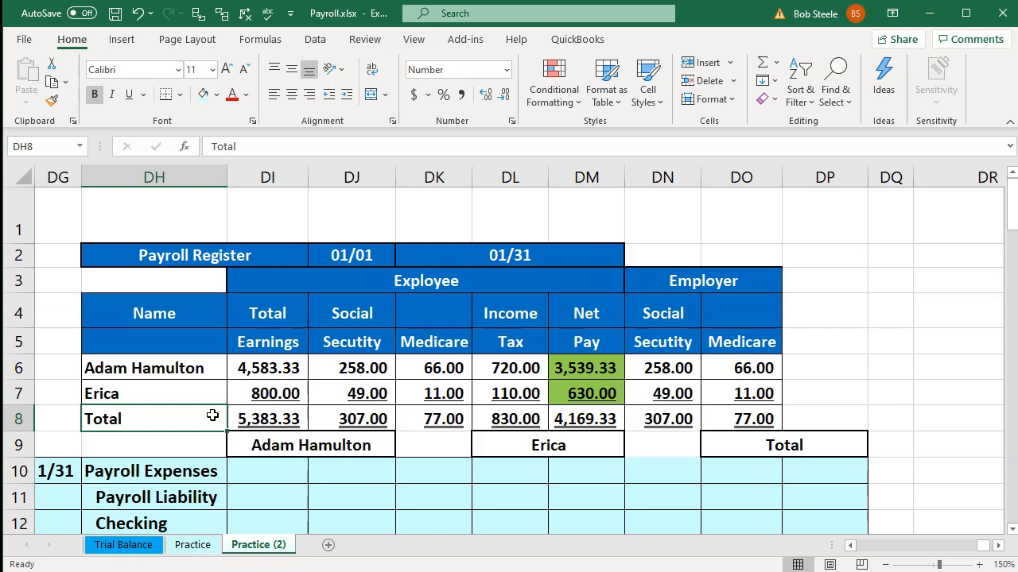
scroll(212, 416, "down", 1)
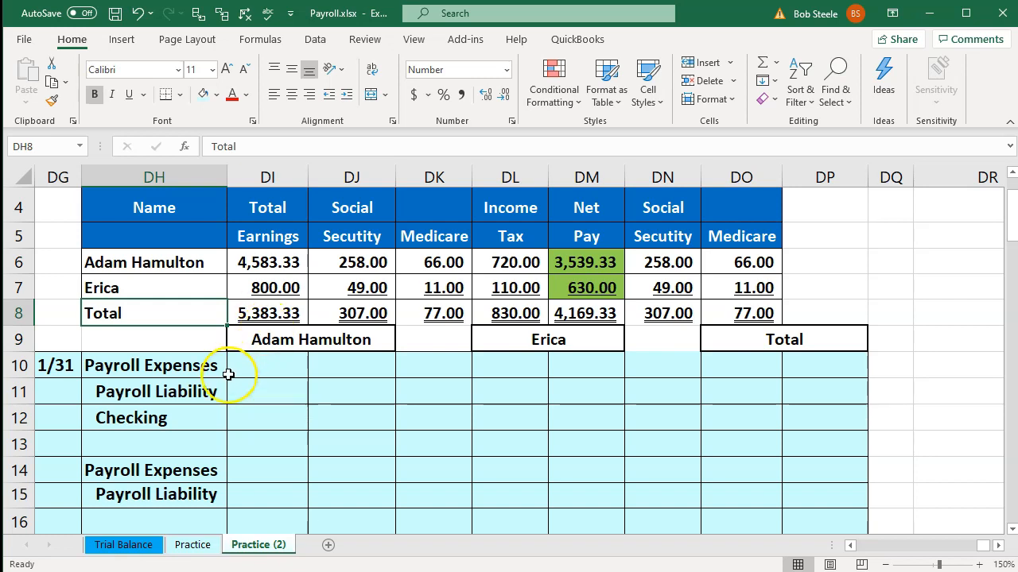
left_click(270, 336)
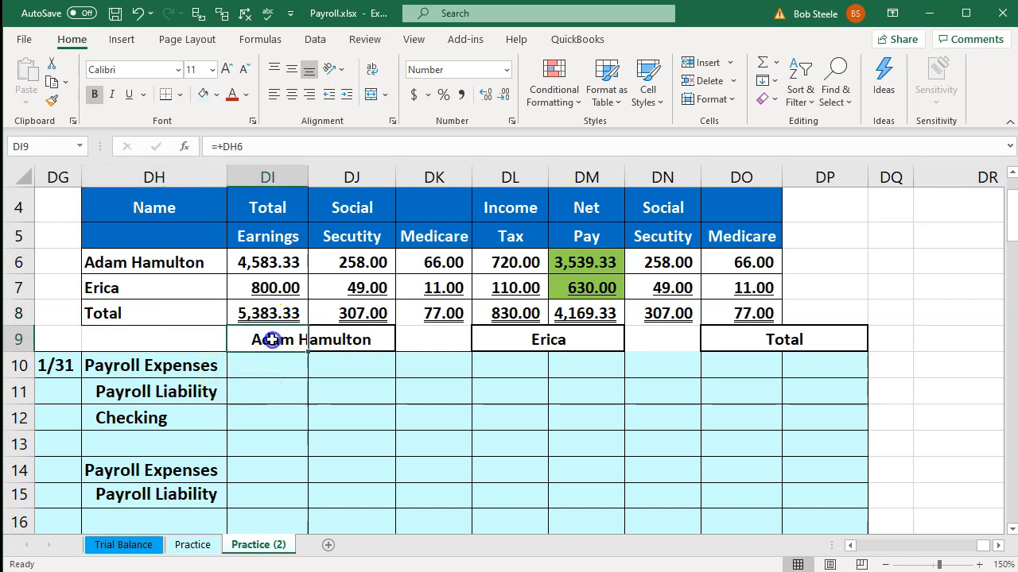
left_click(503, 336)
left_click(727, 329)
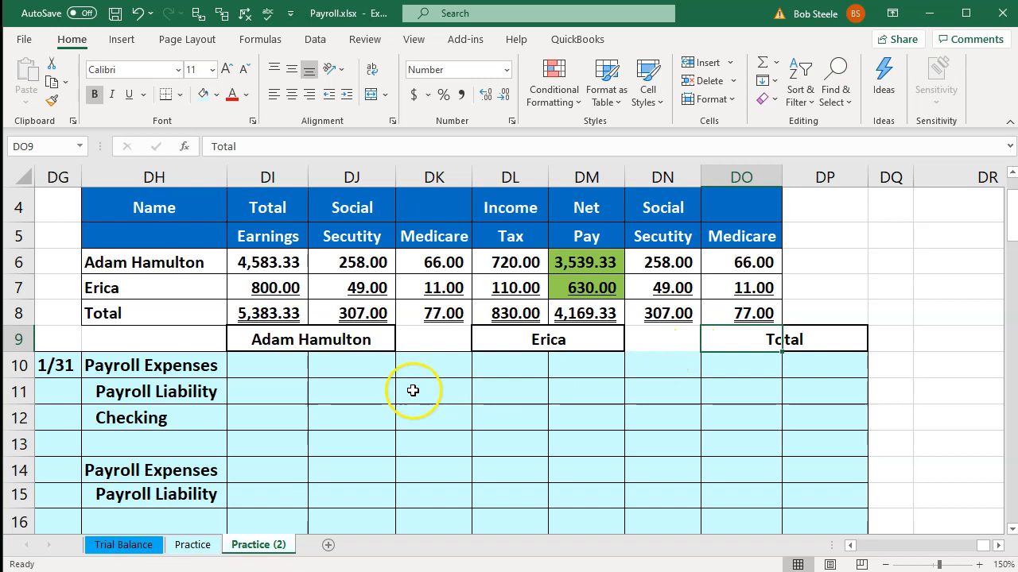
left_click(276, 375)
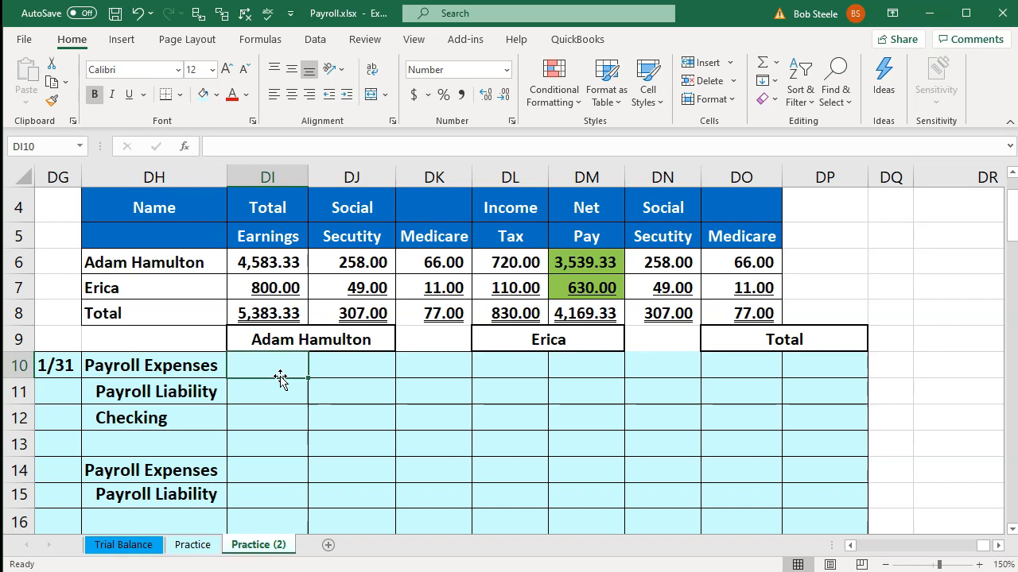
type("=")
key("Up")
key("Up")
key("Up")
key("Up")
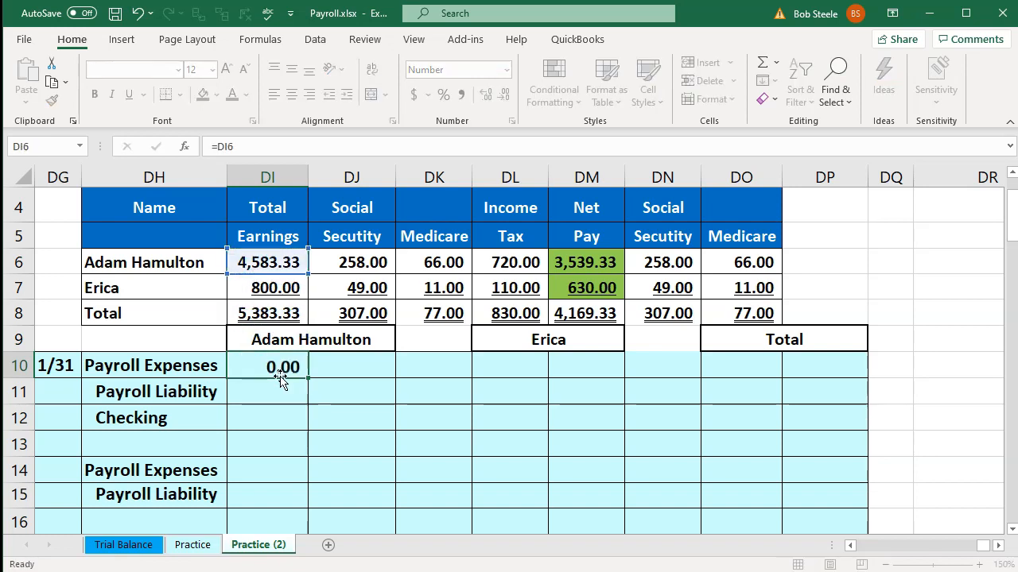
key("Return")
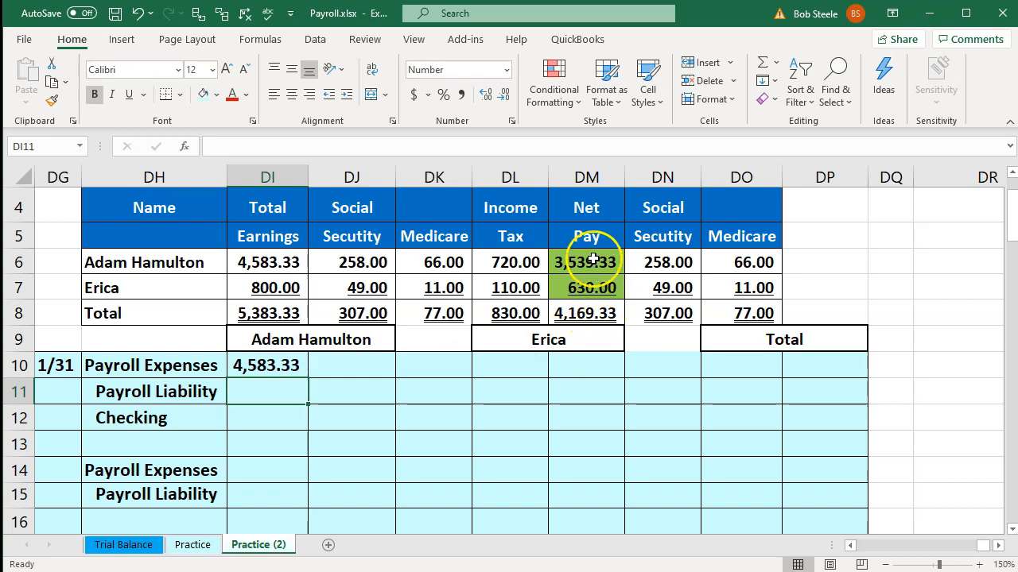
Credit Checking in DJ12 for the first employee's net pay as the negative of DM6
left_click(587, 259)
left_click(352, 391)
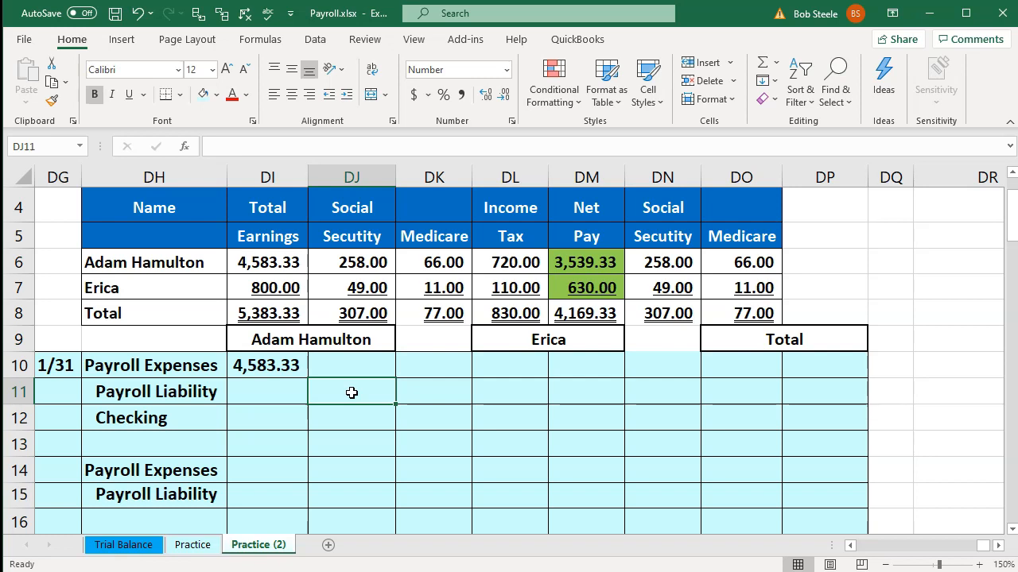
left_click_drag(382, 265, 497, 266)
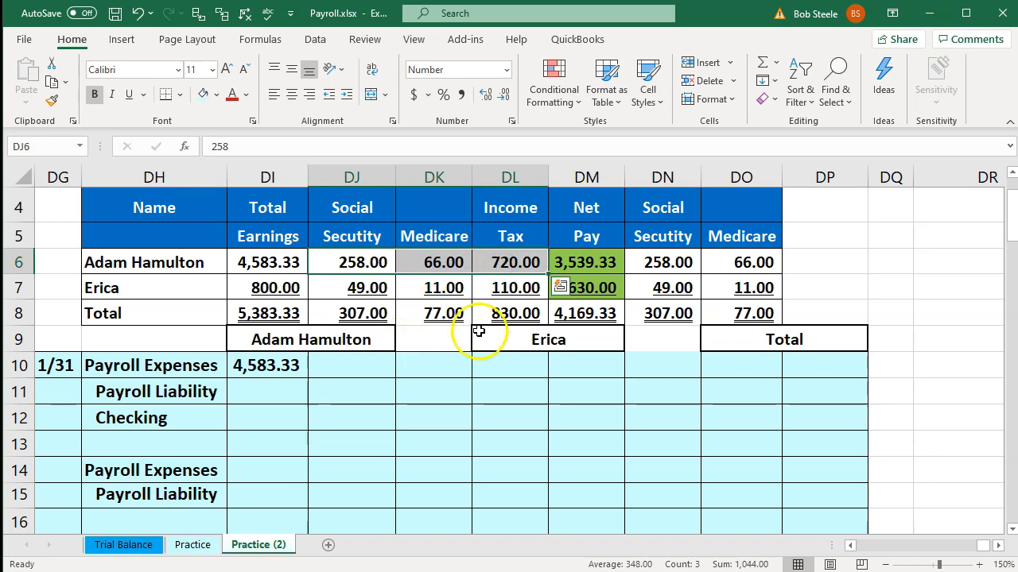
left_click(377, 415)
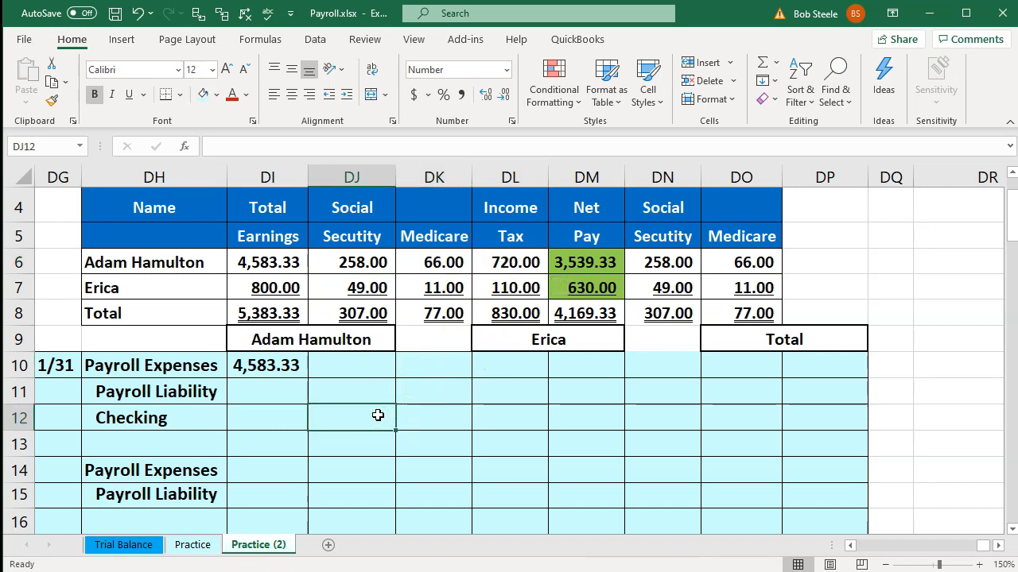
type("-")
key("Right")
key("Right")
key("Up")
key("Up")
key("Up")
key("Up")
key("Up")
key("Up")
key("Right")
key("Return")
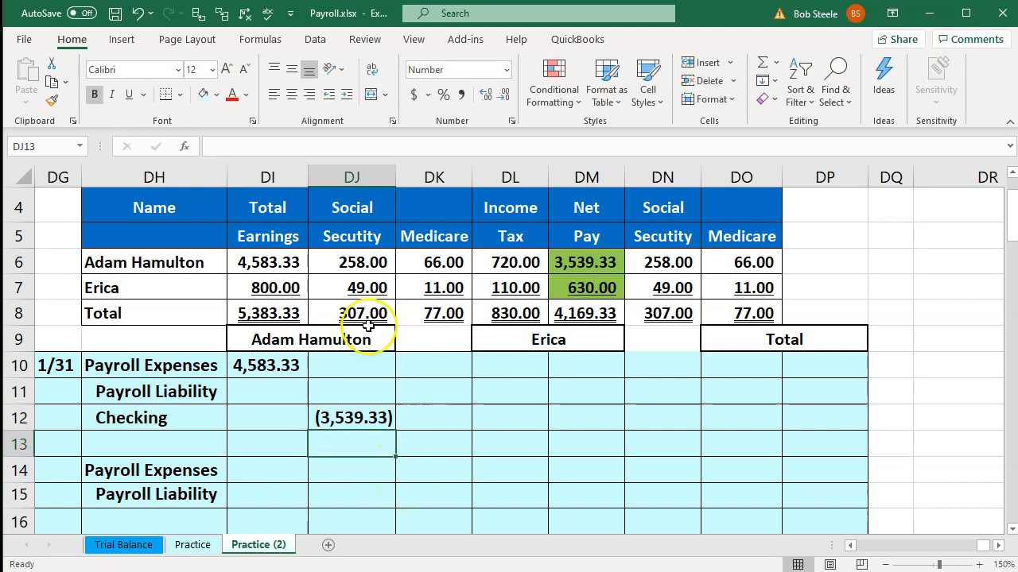
Credit Payroll Liability in DJ11 for the first employee's withholdings with the negative SUM of DJ6:DL6
left_click_drag(380, 263, 532, 261)
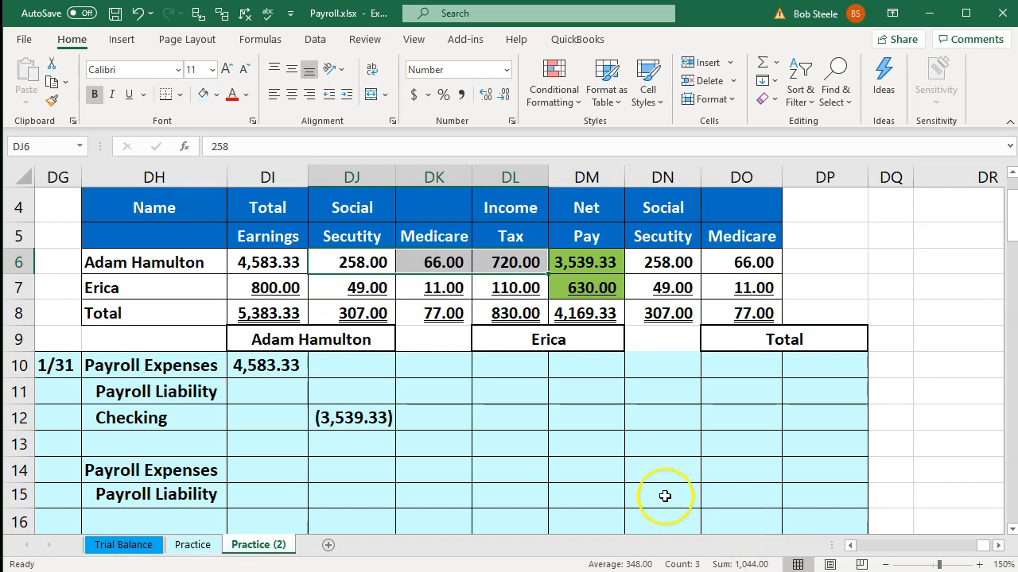
left_click(338, 397)
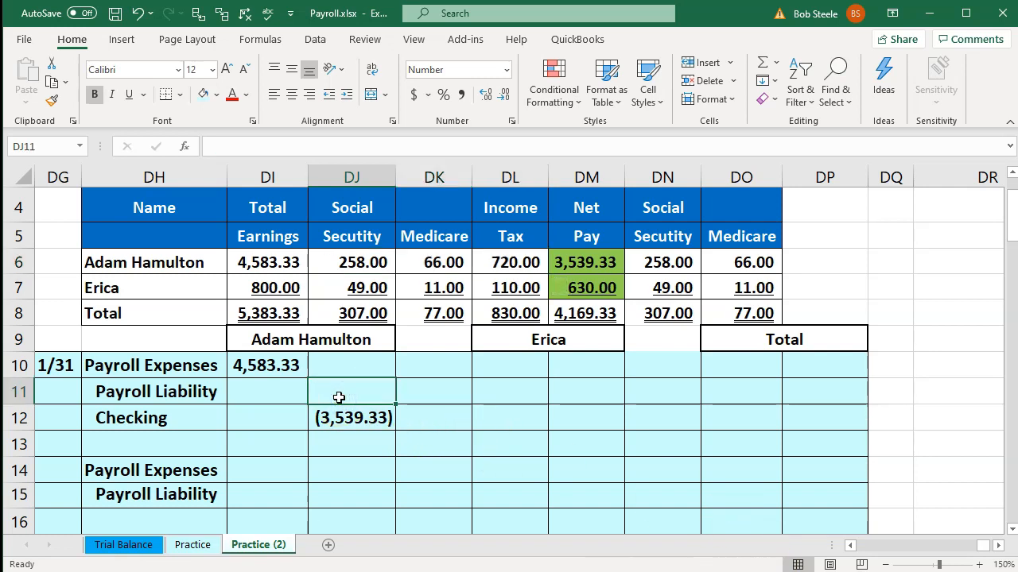
type("-sum(")
key("Up")
key("Up")
key("Up")
key("Up")
key("Up")
key("shift+Right")
key("shift+Right")
key("Return")
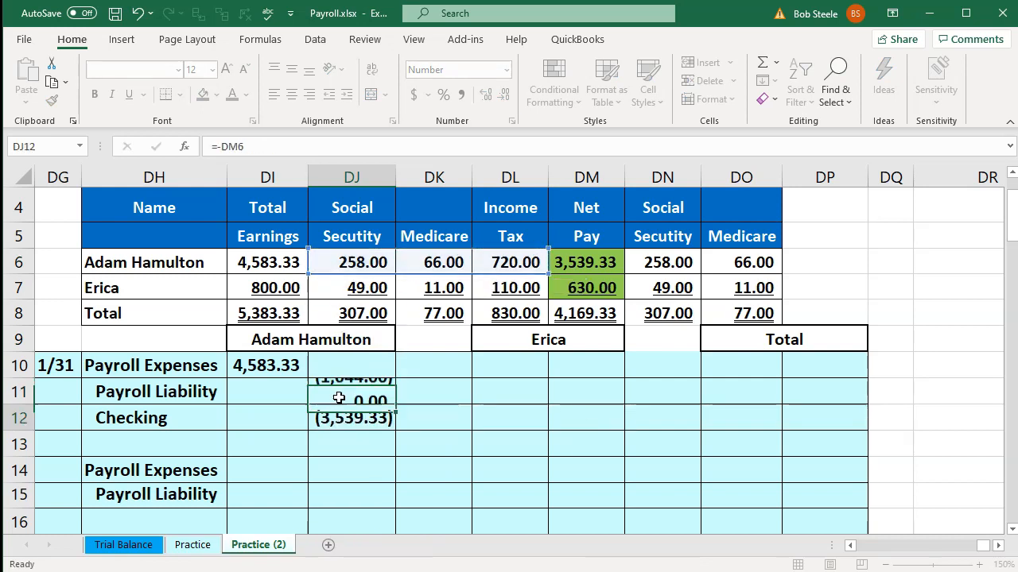
Check the sum of the credits in DJ11:DJ12 against the payroll expense in DI10 and review the entry's formulas
left_click_drag(338, 398, 352, 416)
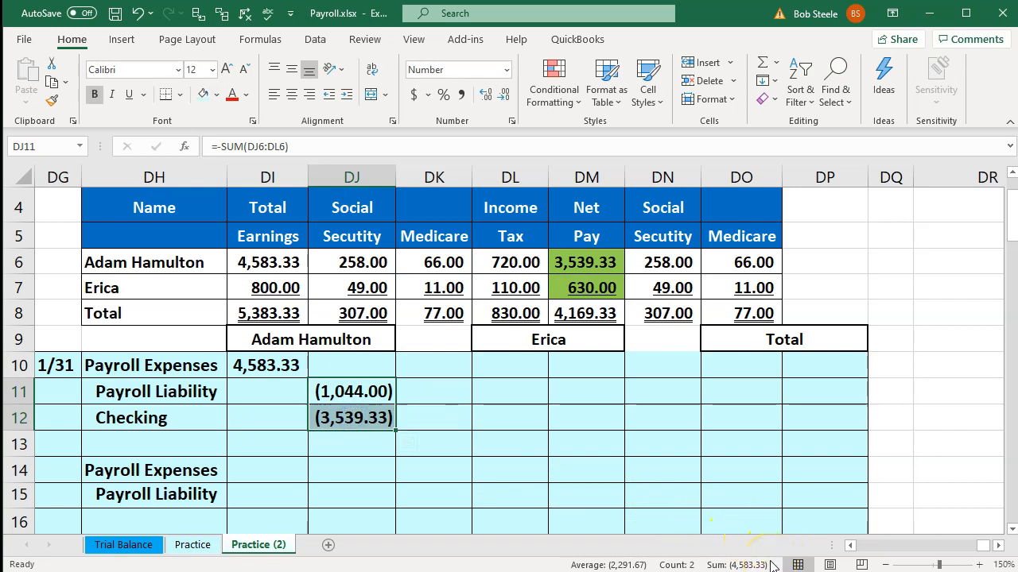
left_click(480, 441)
left_click(350, 395)
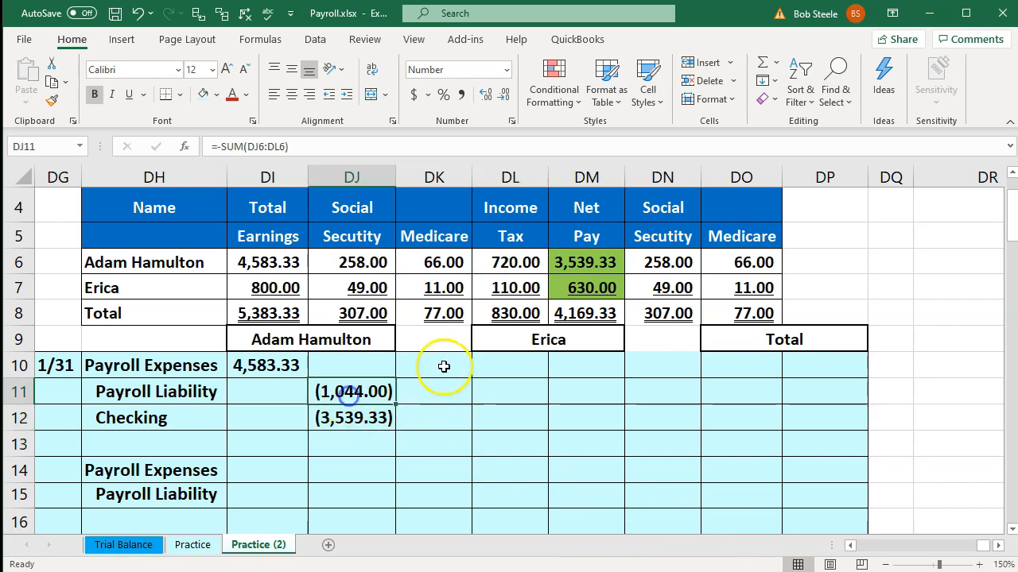
key("Down")
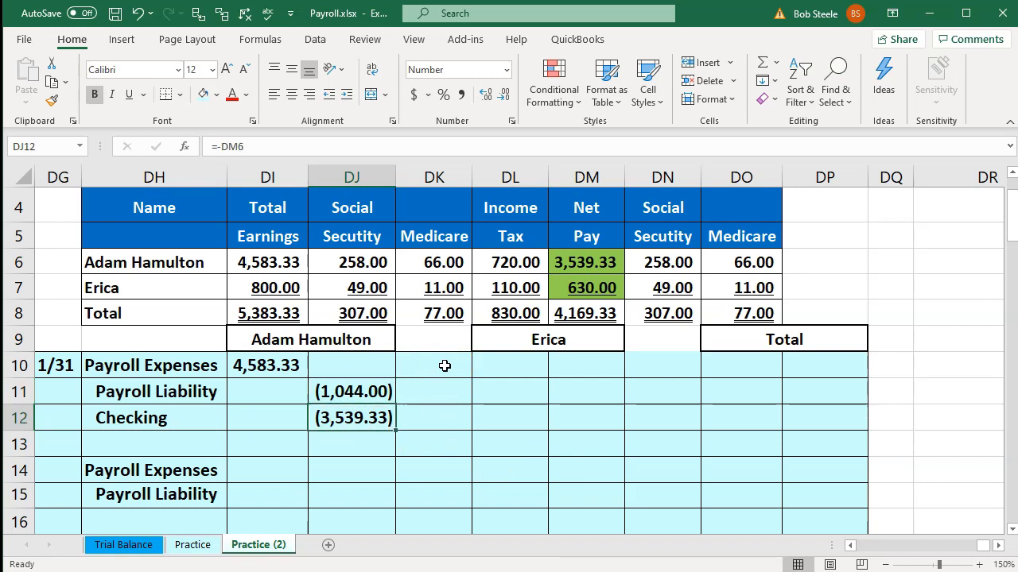
key("Left")
key("Up")
key("Up")
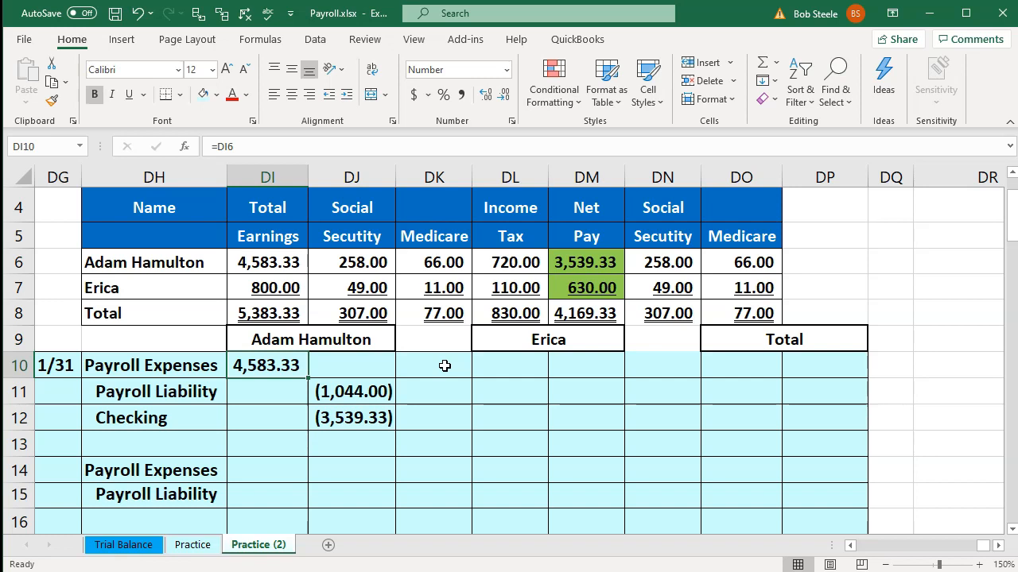
Record the second employee's payroll expense in DL10 by linking it to total earnings in DI7
key("Right")
key("Right")
key("Right")
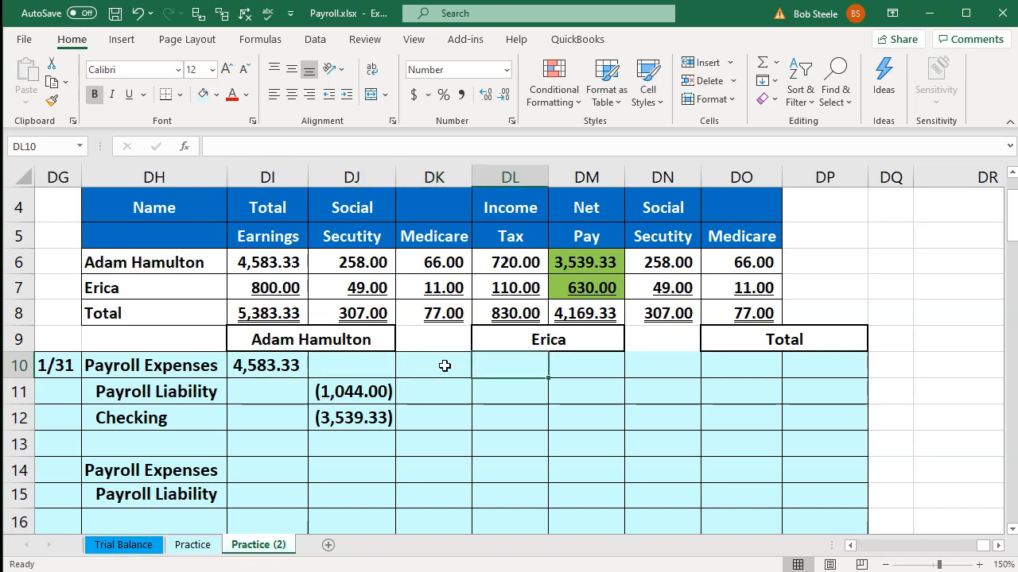
left_click_drag(193, 366, 193, 410)
left_click(493, 372)
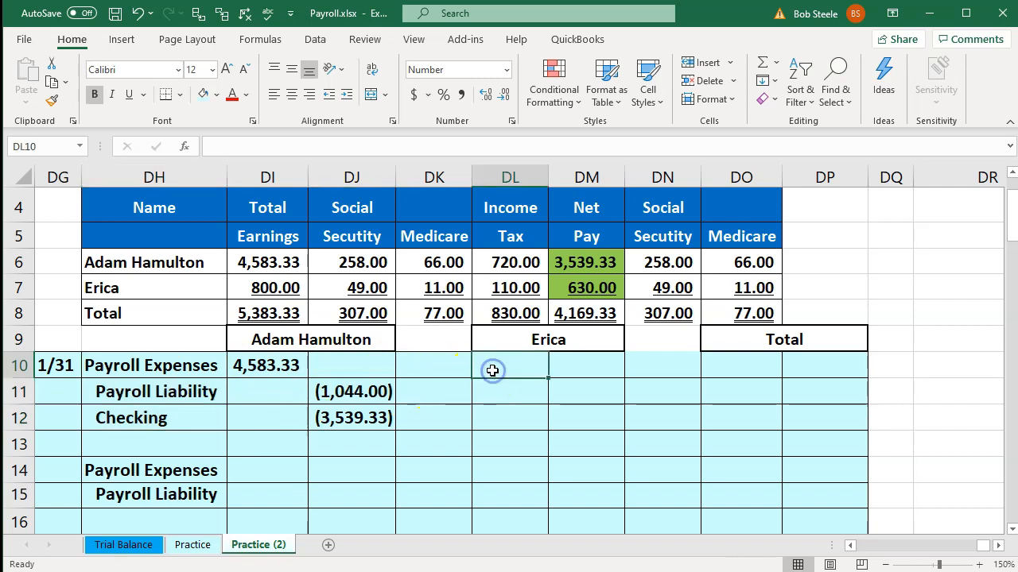
type("=")
key("Left")
key("Left")
key("Left")
key("Up")
key("Up")
key("Up")
key("Return")
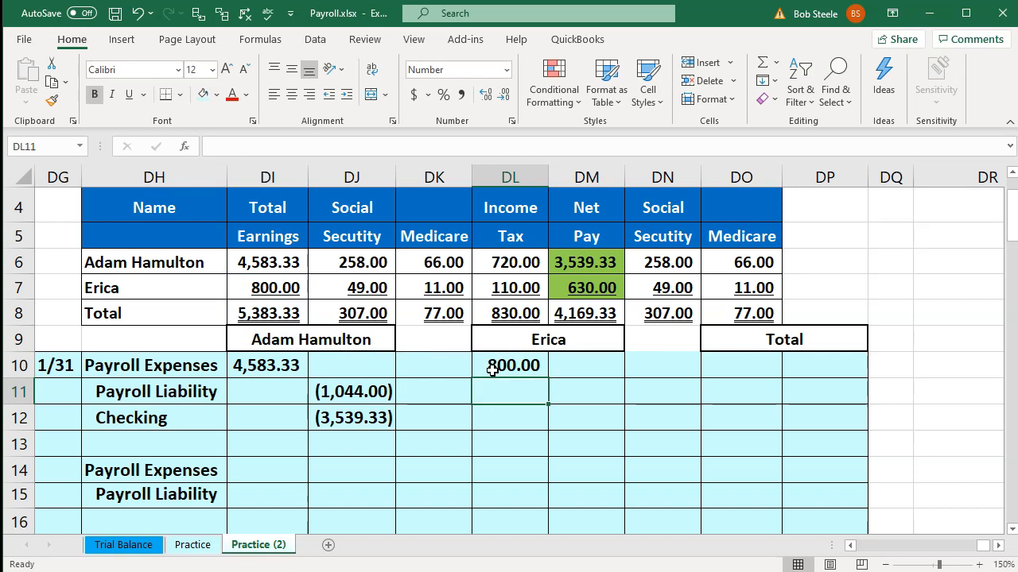
Credit Checking in DM12 for the second employee's net pay as the negative of DM7
key("Right")
key("Down")
type("-")
key("Up")
key("Up")
key("Up")
key("Up")
key("Up")
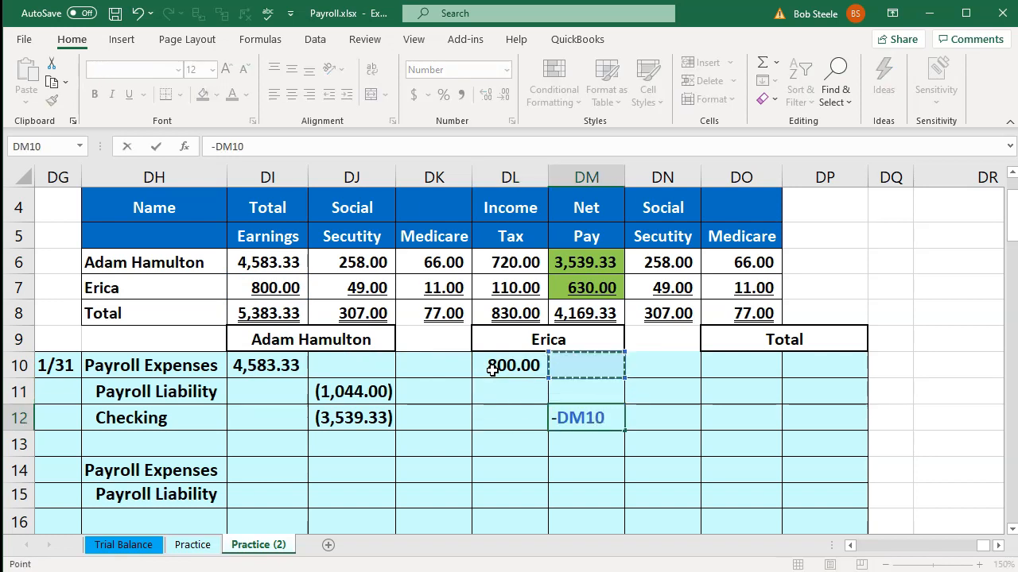
key("Return")
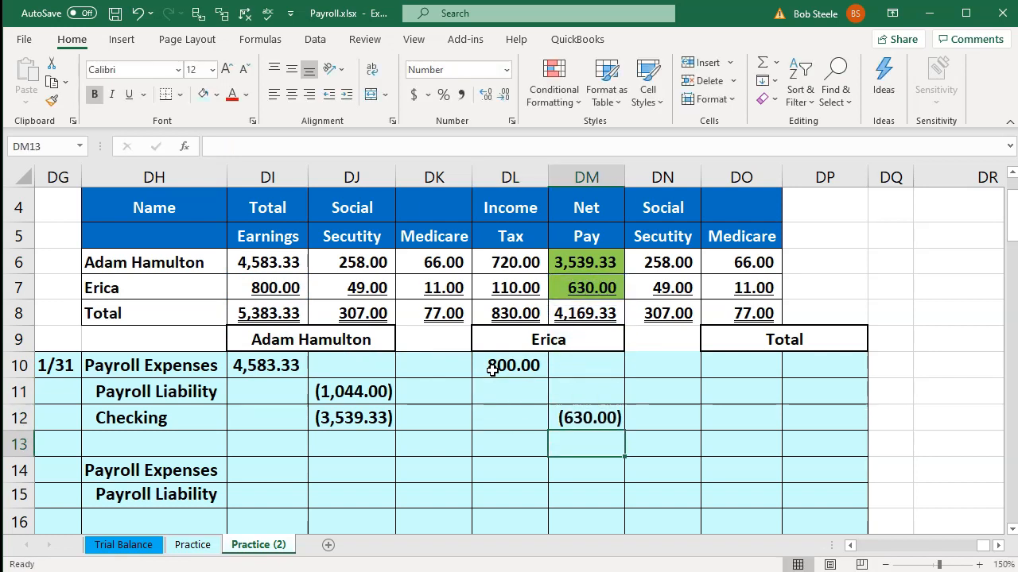
Credit Payroll Liability in DM11 with the negative SUM of DJ7:DL7 and check the second employee's total credits
key("Up")
key("Up")
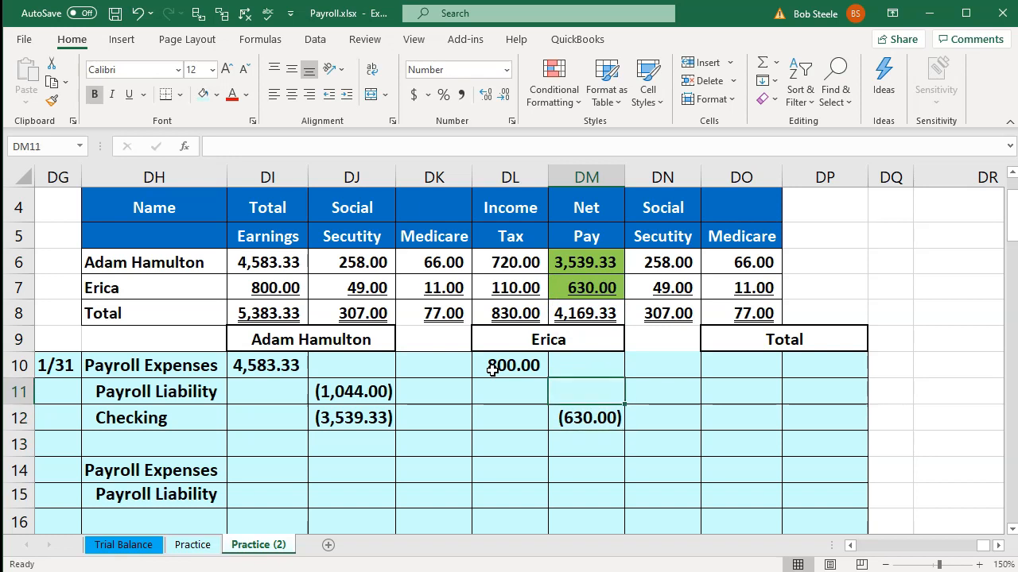
left_click_drag(358, 289, 506, 275)
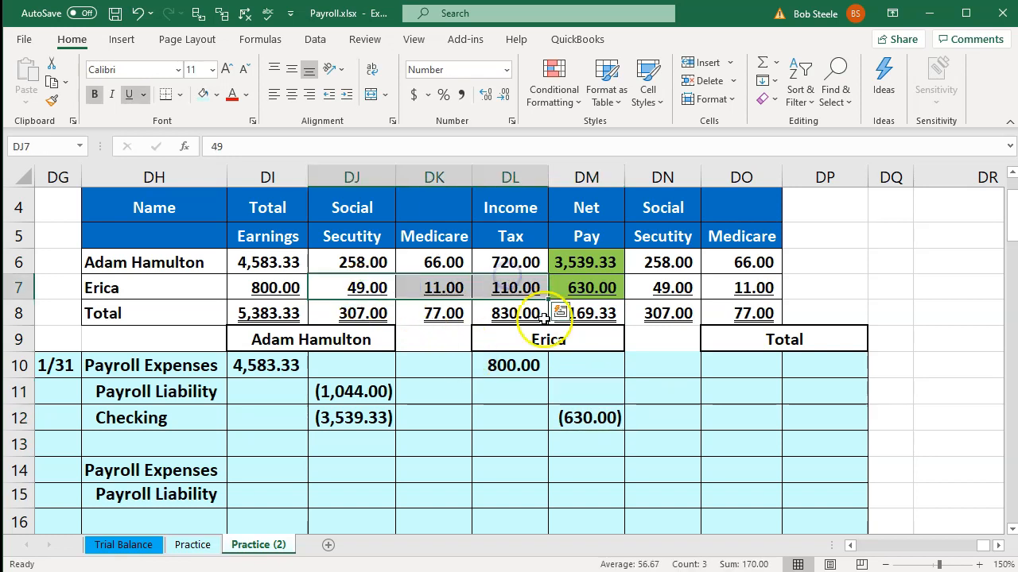
left_click(580, 393)
type("-")
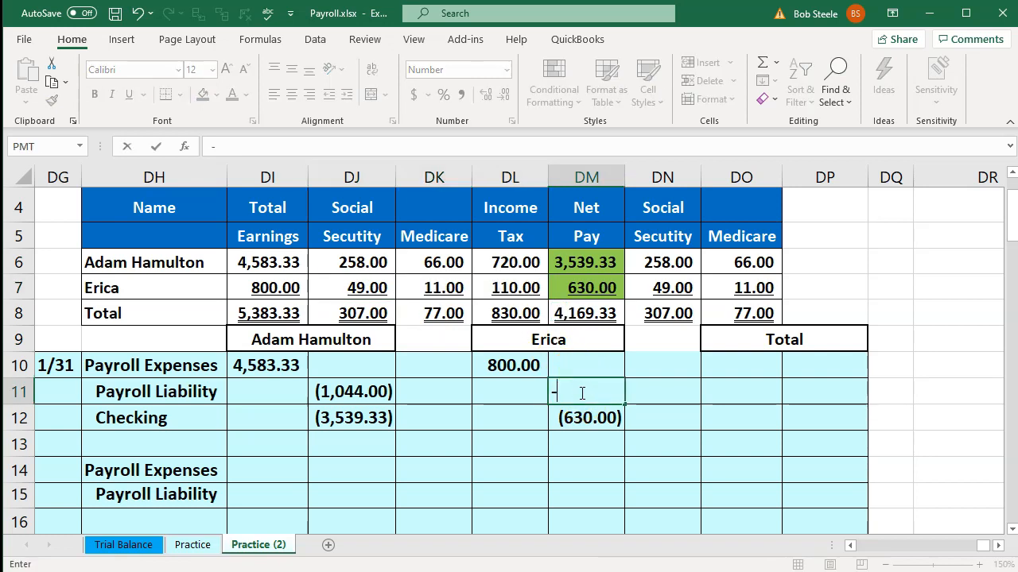
type("sum(")
key("Left")
key("Left")
key("Left")
key("Up")
key("Up")
key("Up")
key("Up")
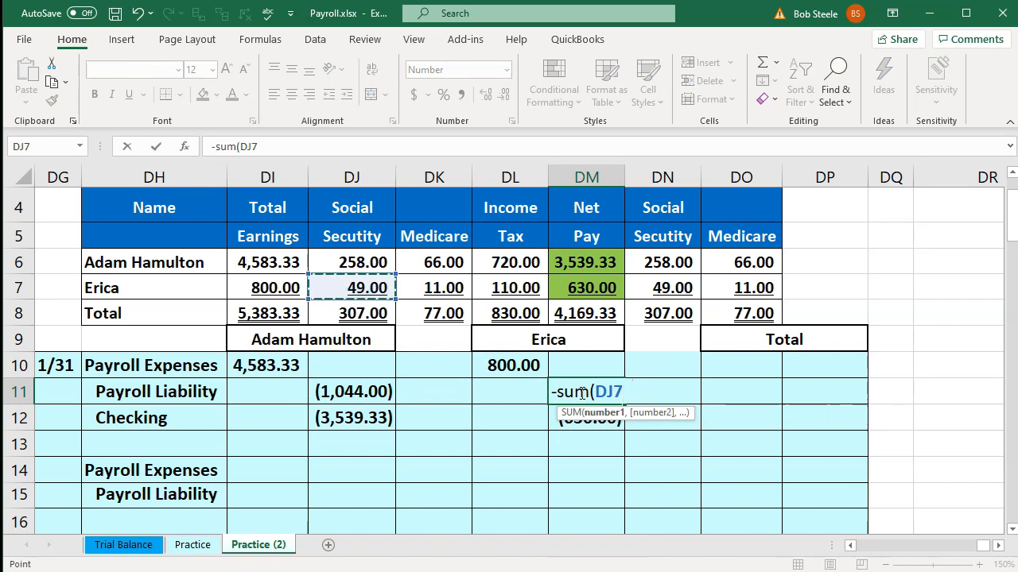
key("shift+Right")
key("shift+Right")
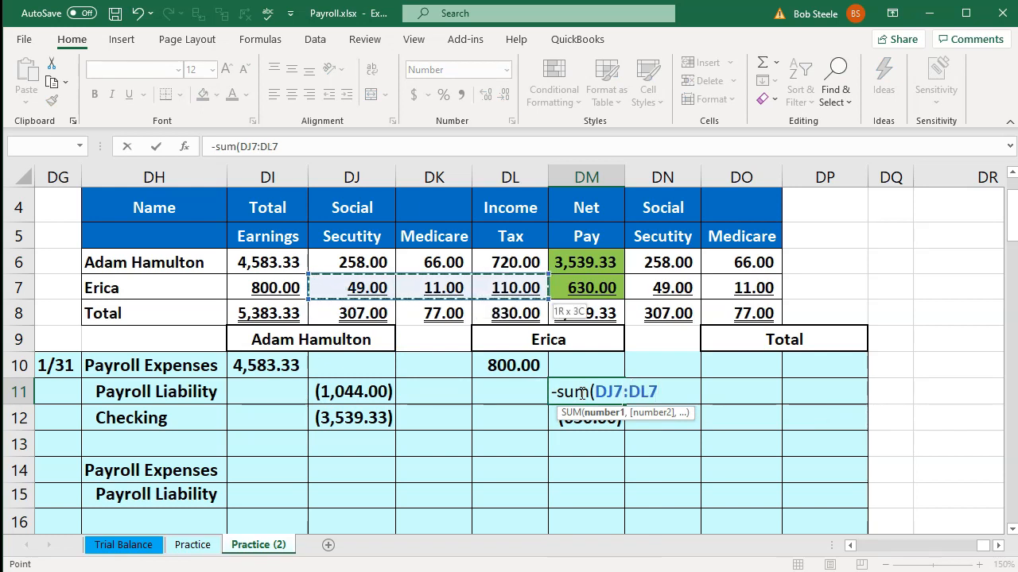
key("Return")
left_click_drag(586, 391, 586, 433)
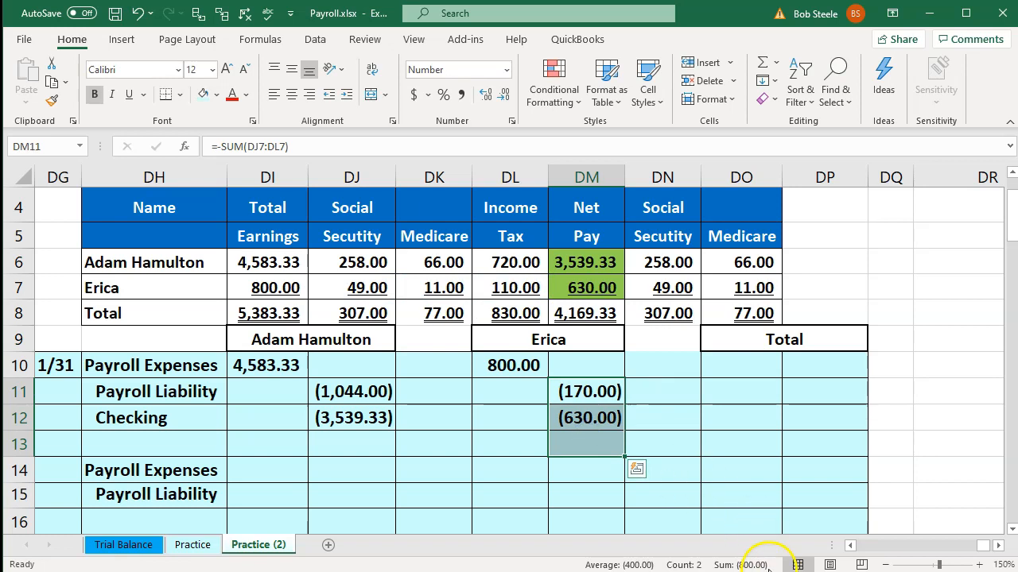
left_click(735, 468)
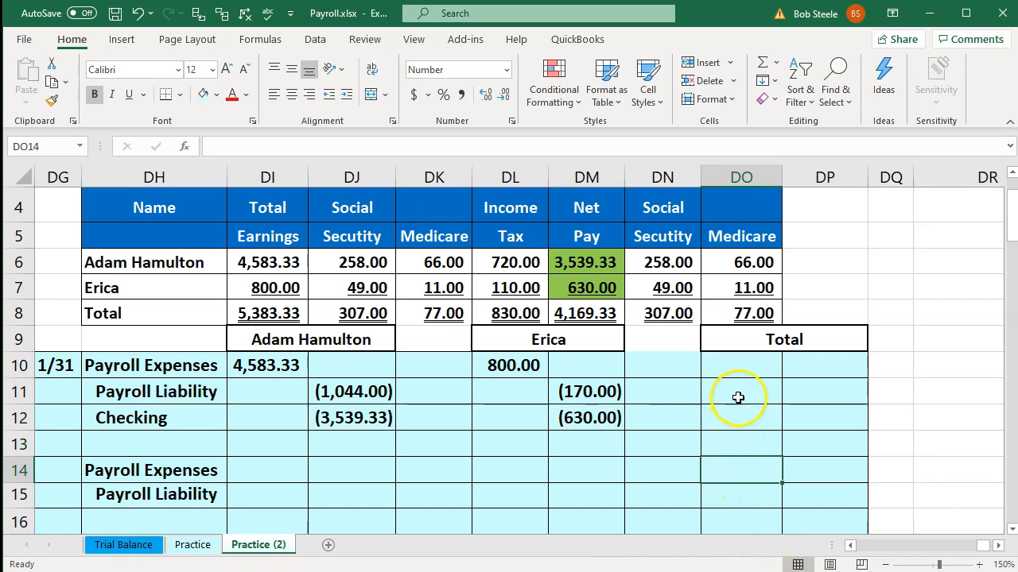
Record the total payroll expense in DO10 by linking it to the total earnings in DI8
left_click(733, 372)
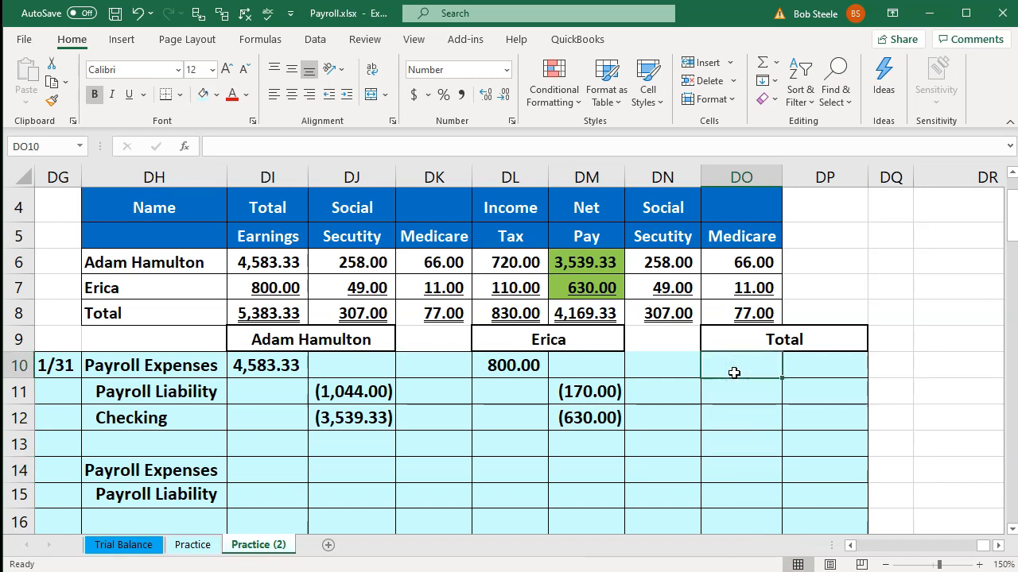
type("=")
key("Left")
key("Left")
key("Left")
key("Left")
key("Left")
key("Left")
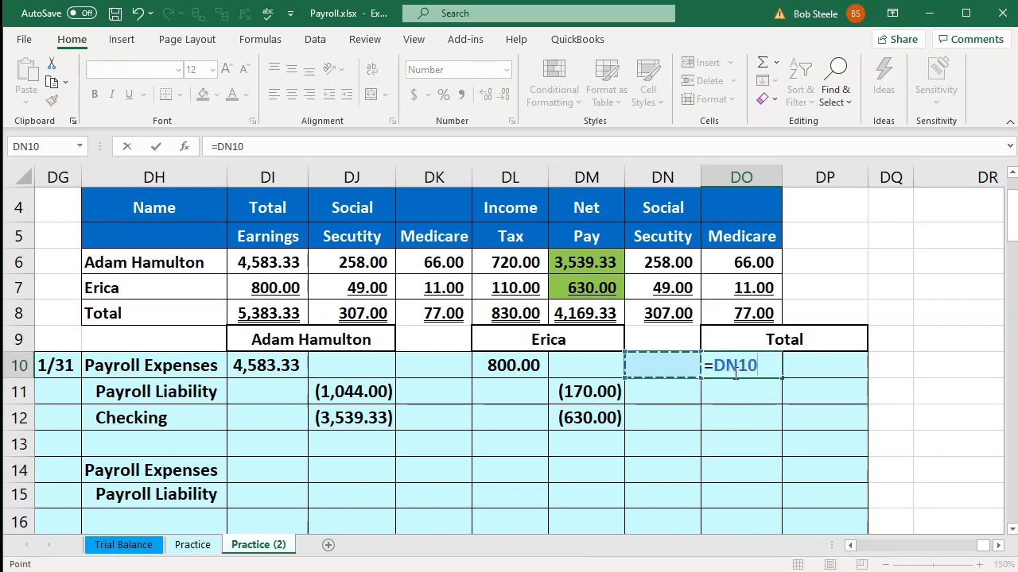
key("Up")
key("Up")
key("Return")
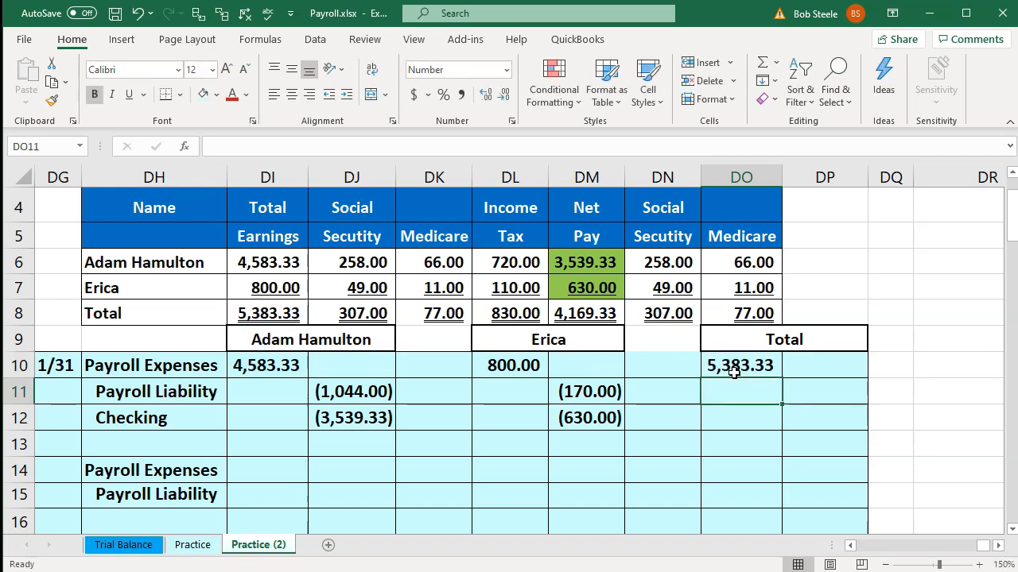
Credit Checking in DP12 of the total entry with the negative of total net pay in DM8
key("Down")
key("Right")
type("-")
key("Left")
key("Up")
key("Up")
key("Up")
key("Up")
key("Left")
key("Return")
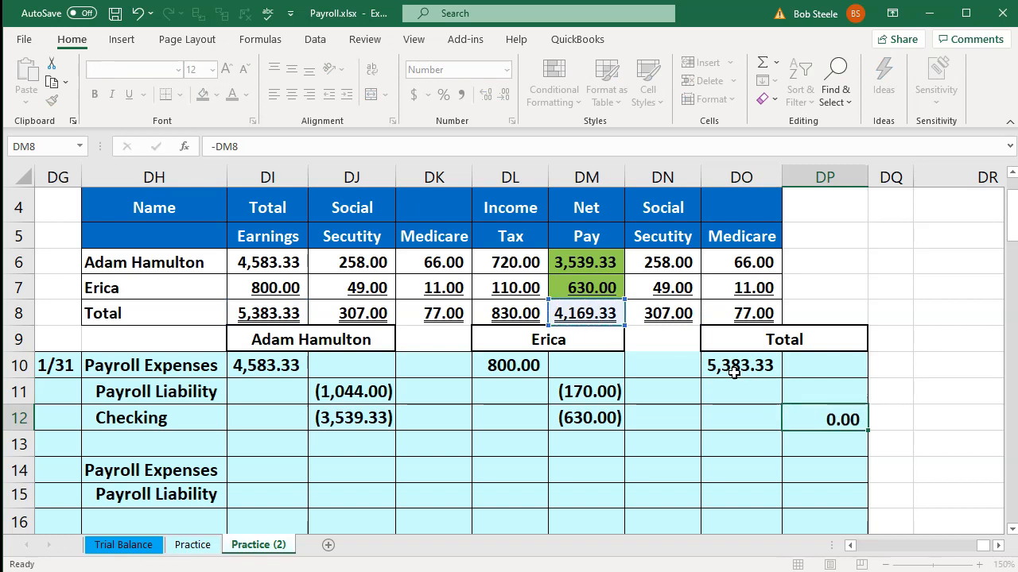
Credit Payroll Liability in DP11 of the total entry with the negative SUM of the total withholdings in DJ8:DL8
key("Up")
key("Up")
type("-sum(")
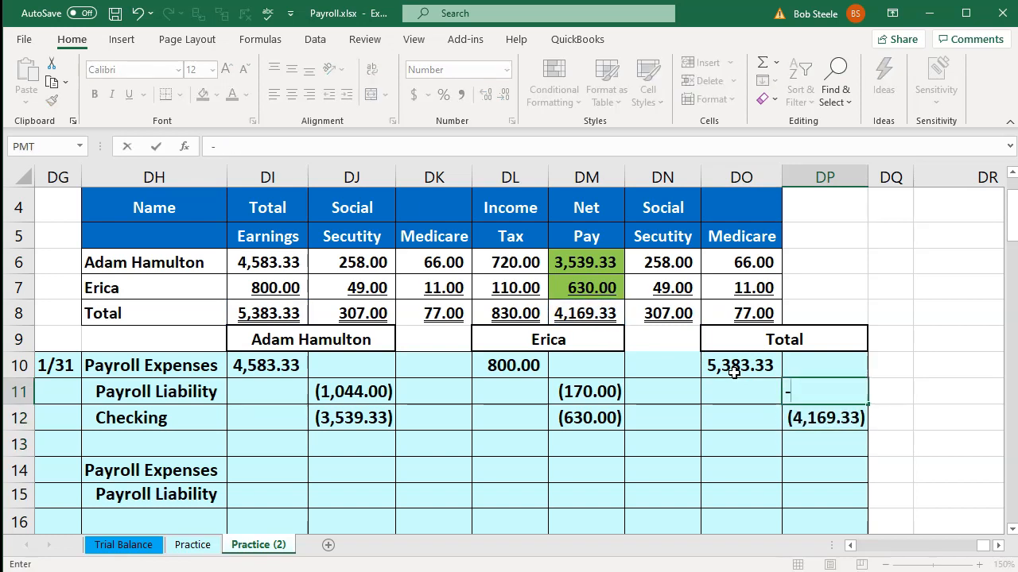
key("Left")
key("Left")
key("Left")
key("Left")
key("Left")
key("Left")
key("Up")
key("Up")
key("Up")
key("Up")
key("Down")
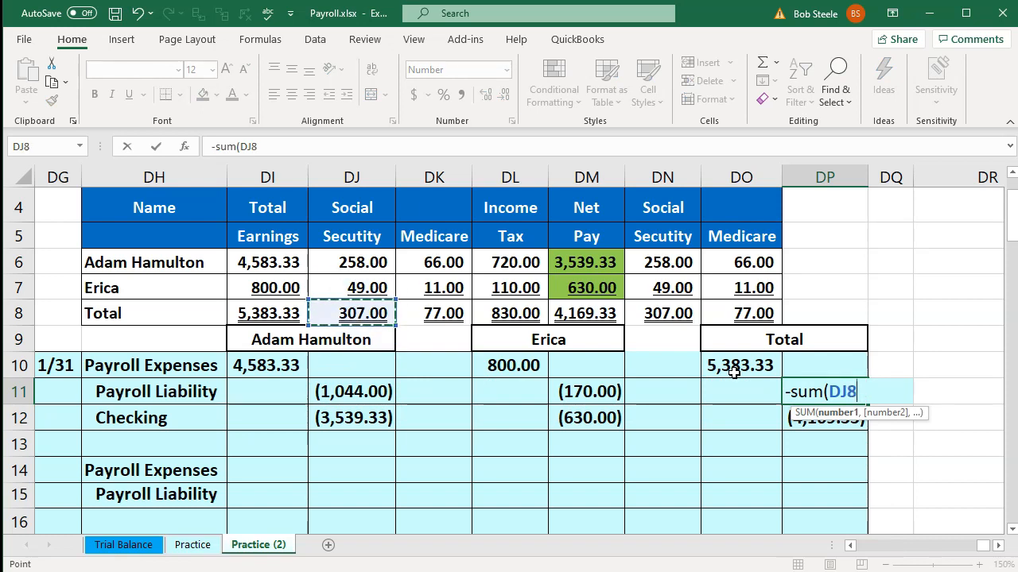
key("shift+Right")
key("shift+Right")
key("Return")
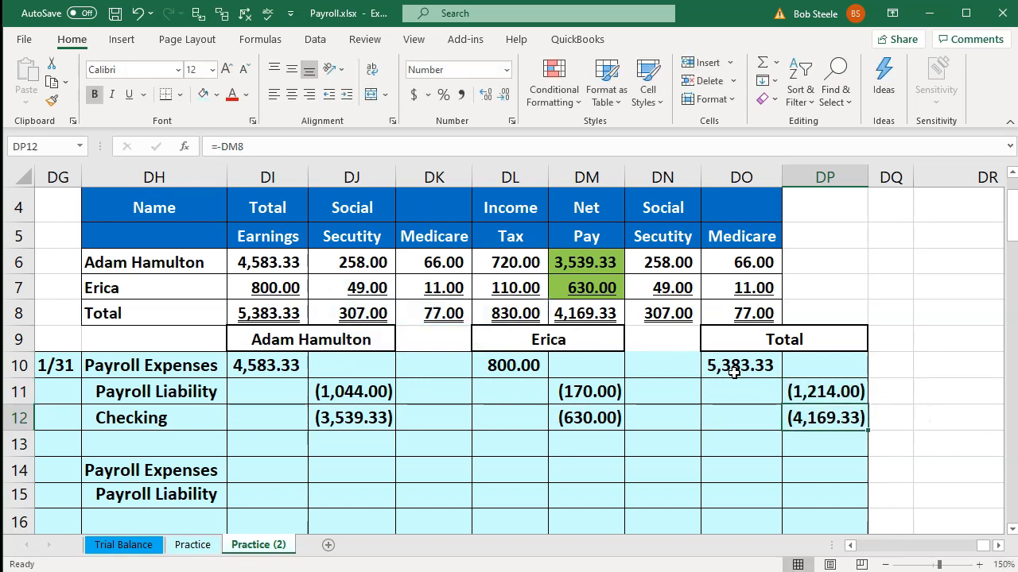
Check the total entry by summing both employees' payroll expense, payroll liability and checking amounts in rows 10 to 12
left_click_drag(823, 390, 829, 415)
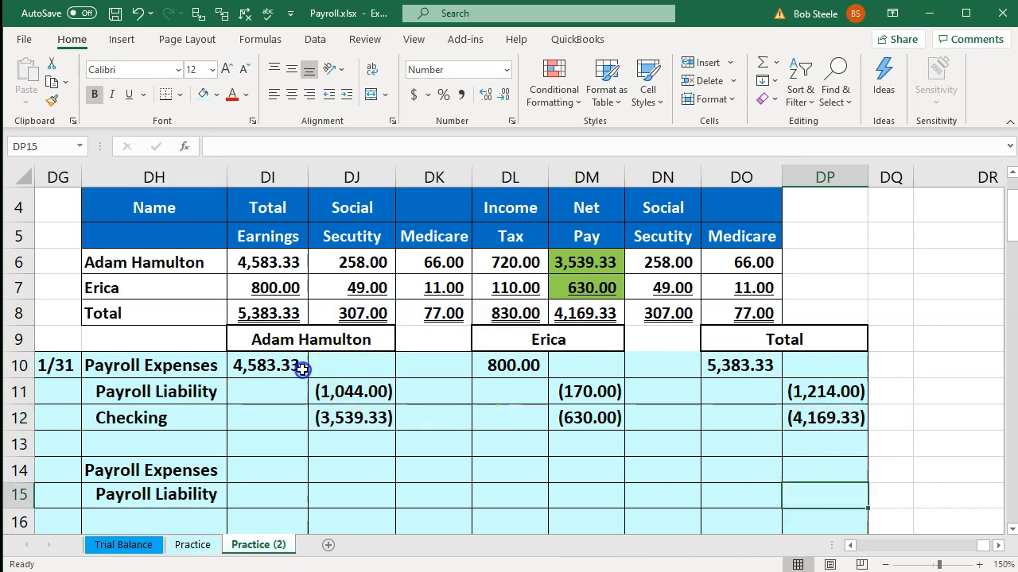
left_click_drag(302, 367, 496, 378)
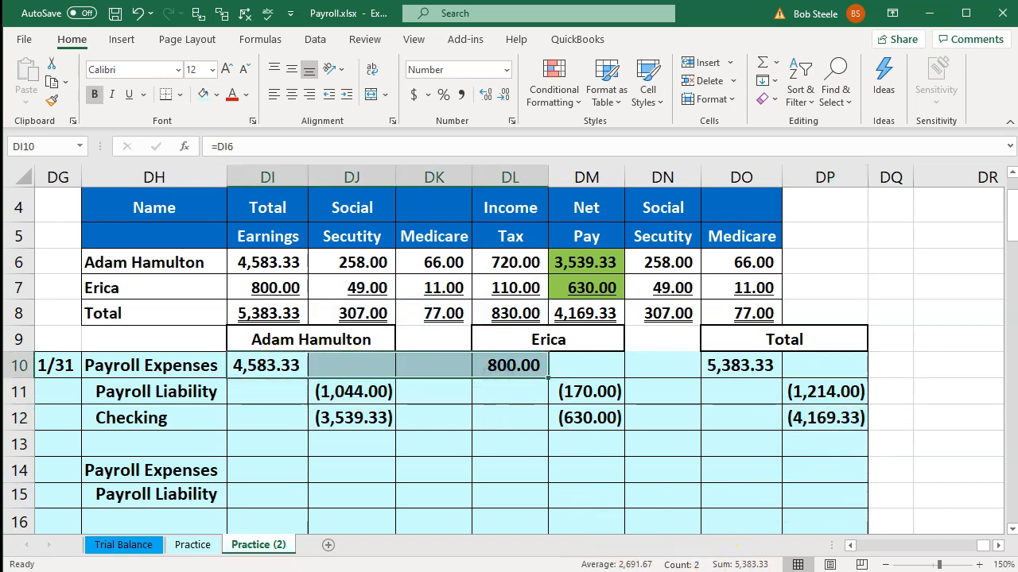
left_click_drag(350, 392, 586, 391)
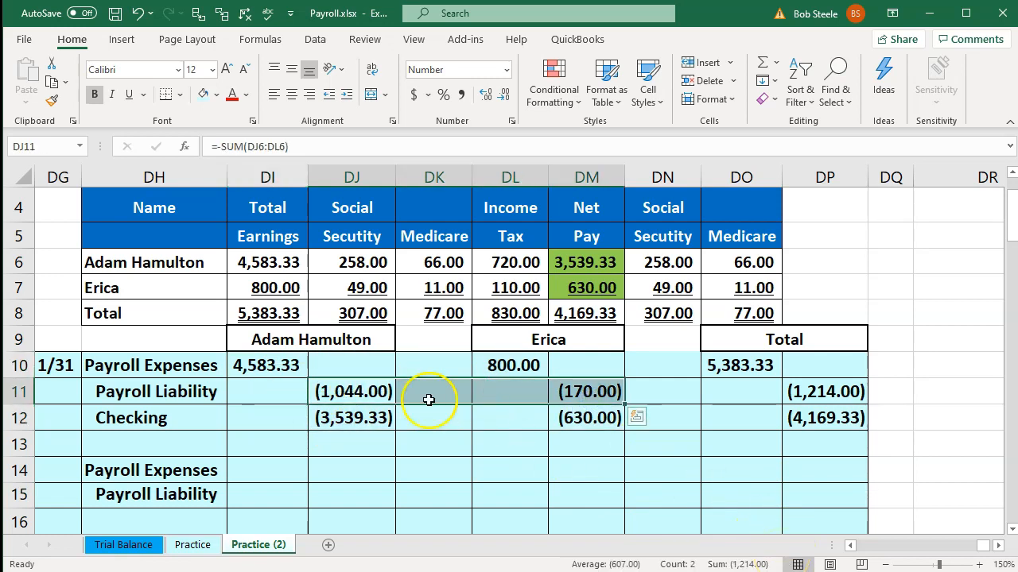
left_click_drag(352, 422, 574, 419)
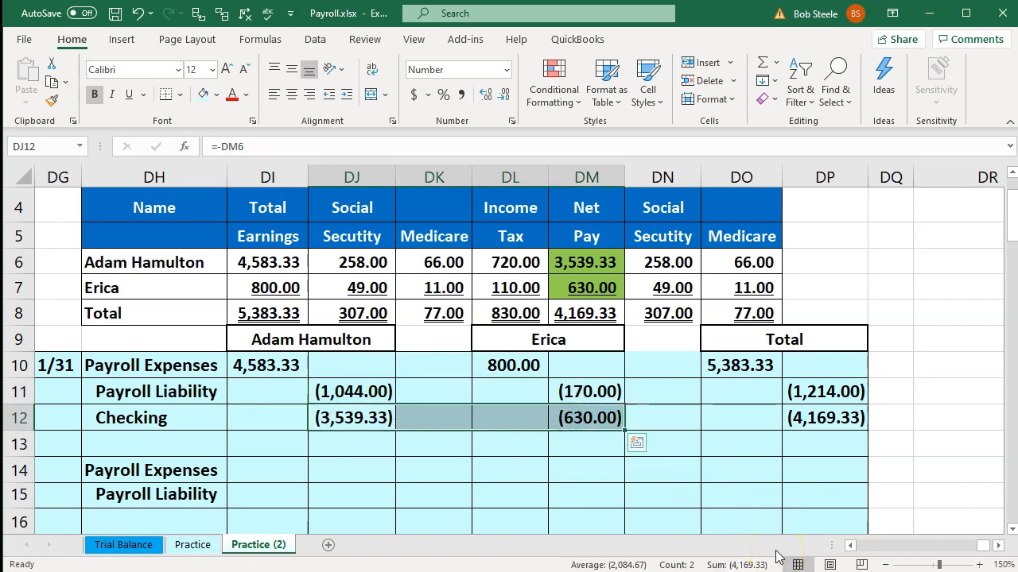
left_click(502, 469)
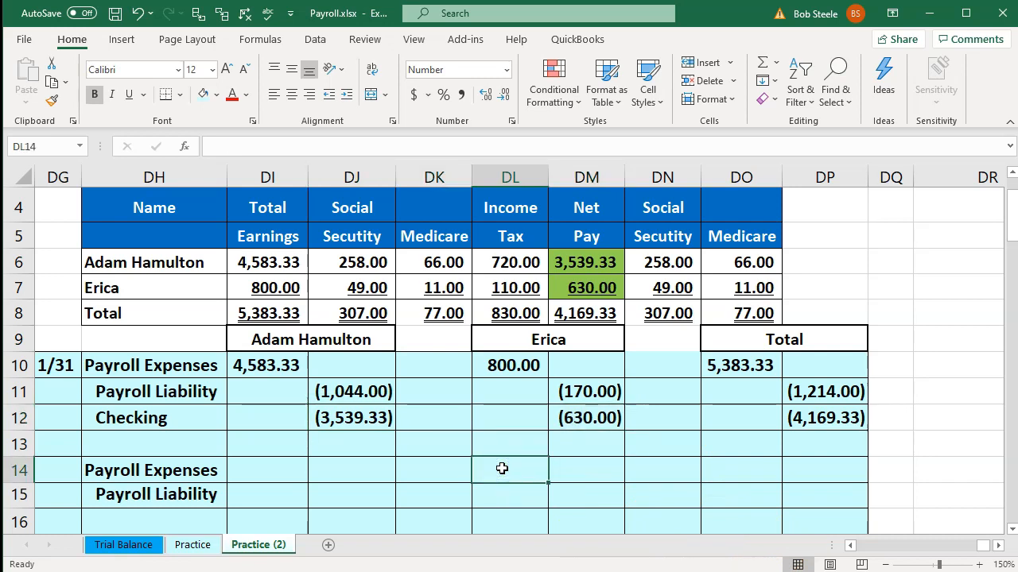
Compare the first employee's withholdings in DJ6:DL6 with the employer's Social Security and Medicare amounts in DN6:DO6
left_click(377, 263)
left_click_drag(376, 262, 473, 259)
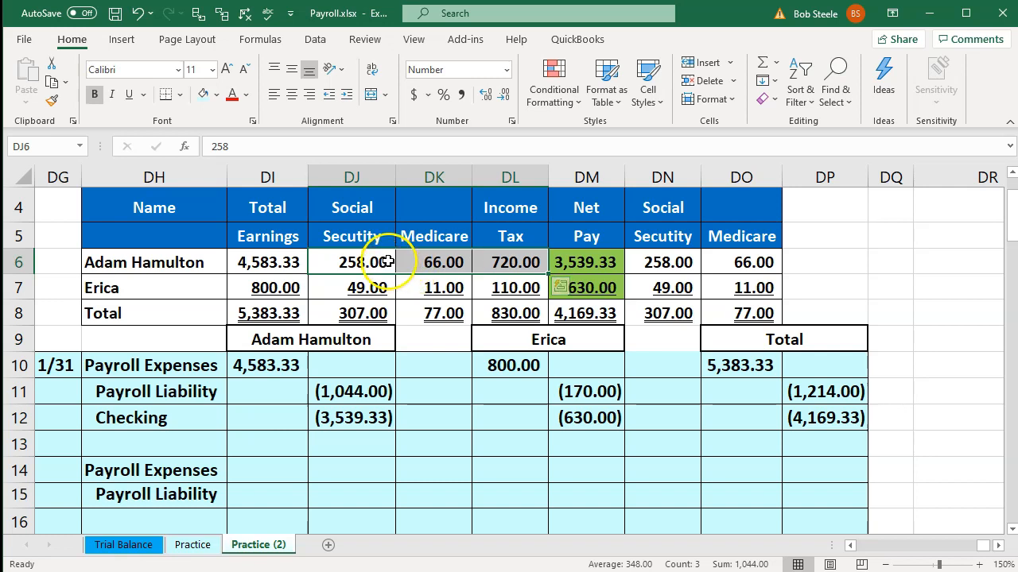
left_click(660, 262)
key("ctrl+v")
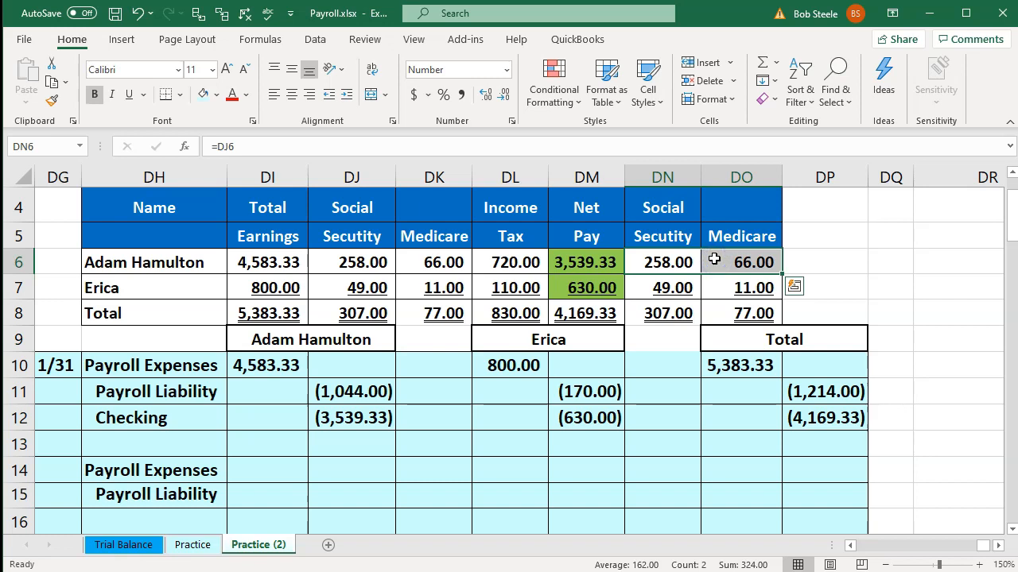
Record the employer payroll tax expense for the first employee in DI14 as the SUM of DN6:DO6
left_click(284, 467)
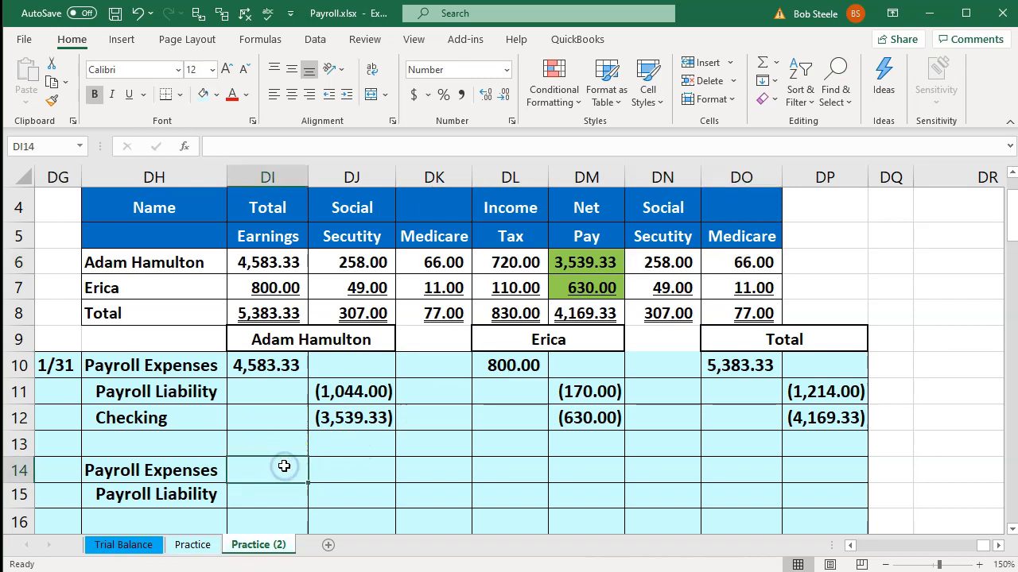
type("=")
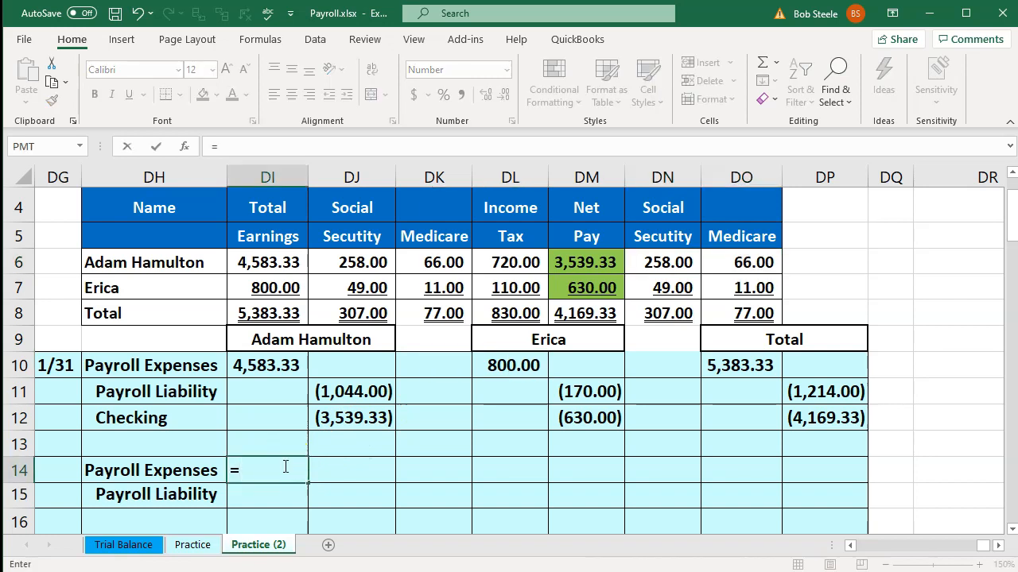
type("sum(")
key("Right")
key("Right")
key("Right")
key("Up")
key("Up")
key("Up")
key("Up")
left_click_drag(648, 263, 740, 262)
key("Return")
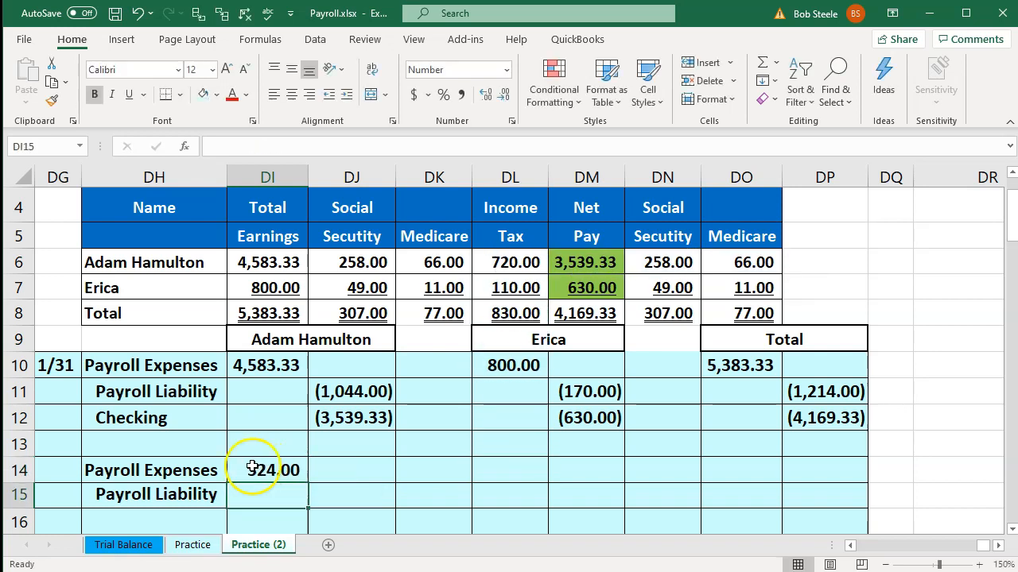
Compare the Payroll Expenses lines in rows 10 and 14 and review the first employee's withholdings in DJ6:DL6
left_click(208, 471)
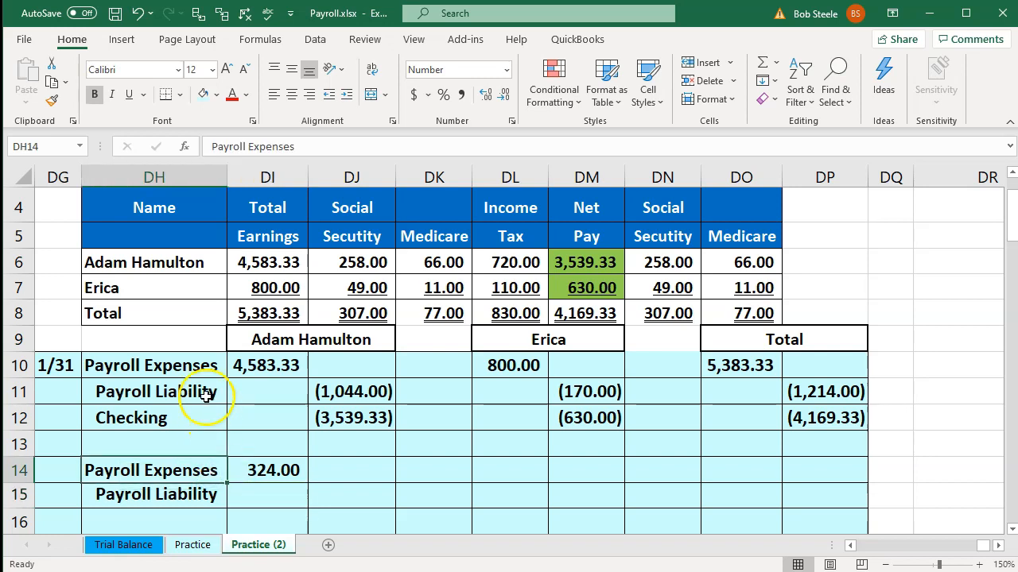
left_click(200, 366)
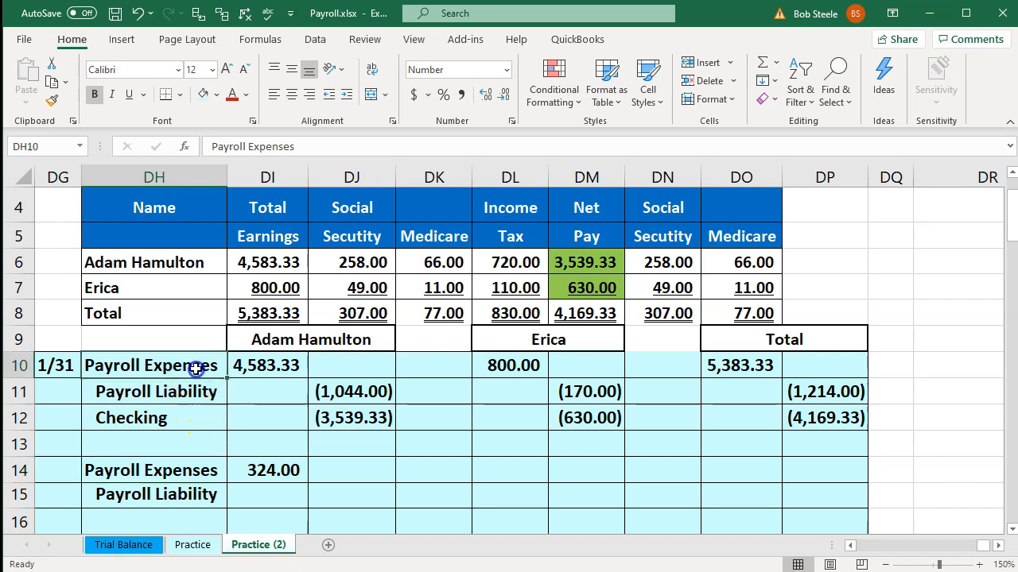
left_click(200, 470)
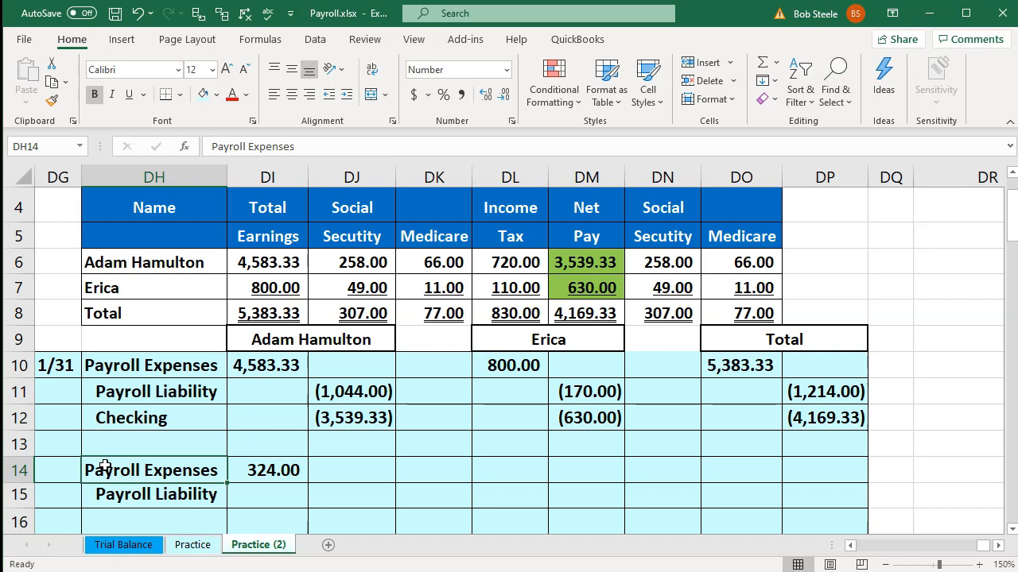
left_click_drag(372, 265, 477, 263)
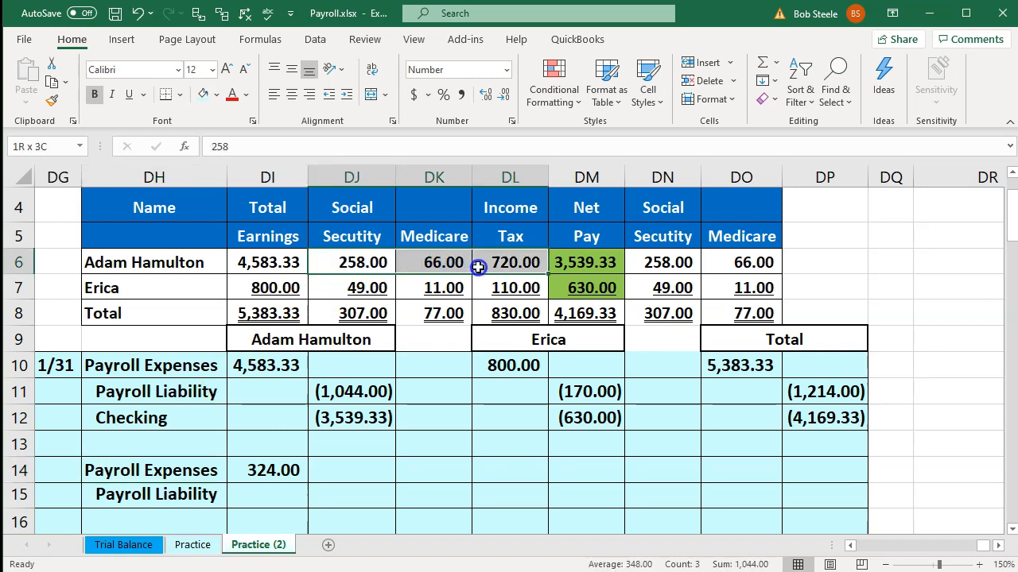
Credit Payroll Liability in DJ15 for the first employee's employer taxes as the negative of DI14
left_click(287, 371)
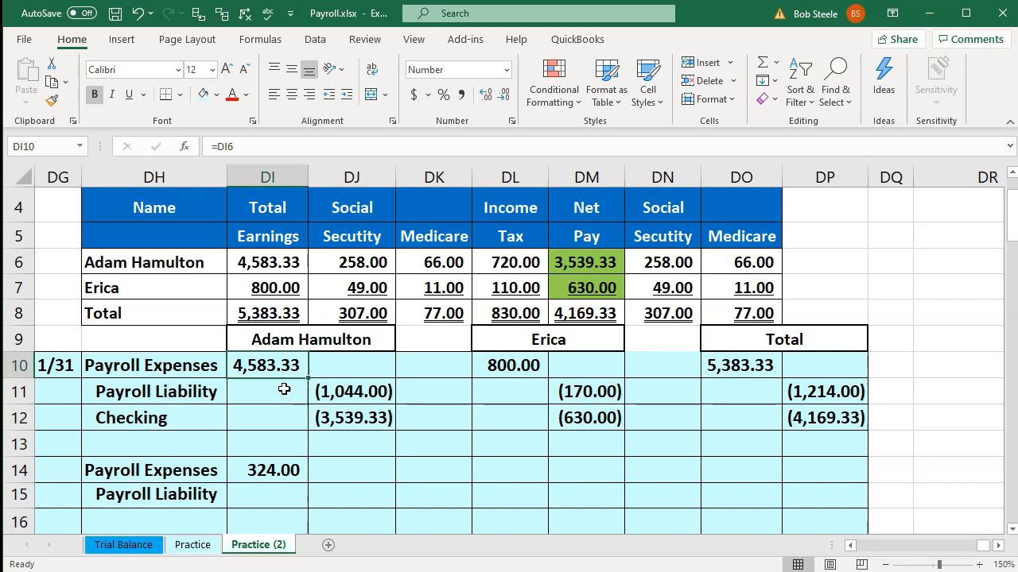
key("Down")
key("Down")
key("Down")
key("Down")
key("Down")
key("Right")
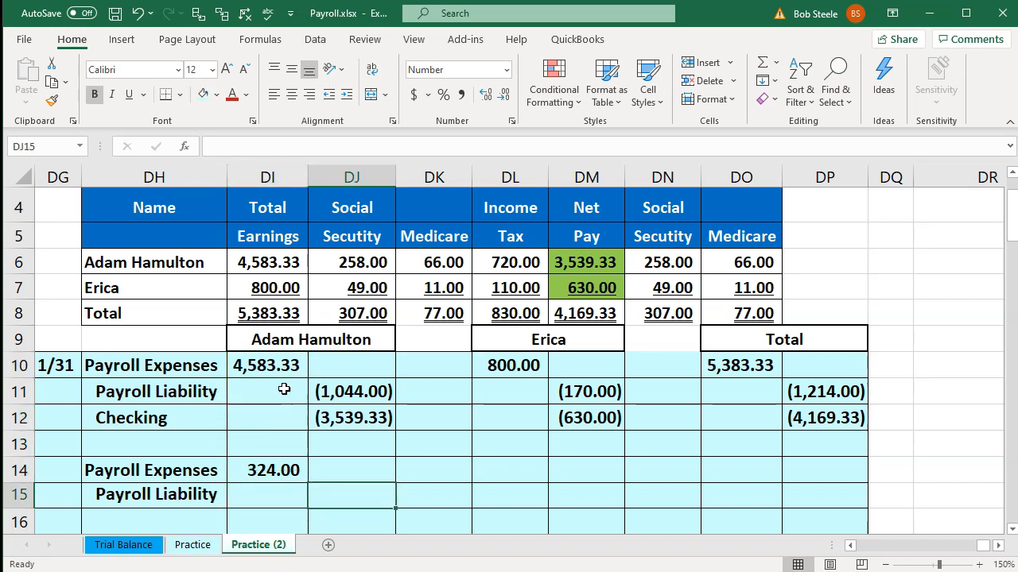
type("-")
key("Left")
key("Up")
key("Return")
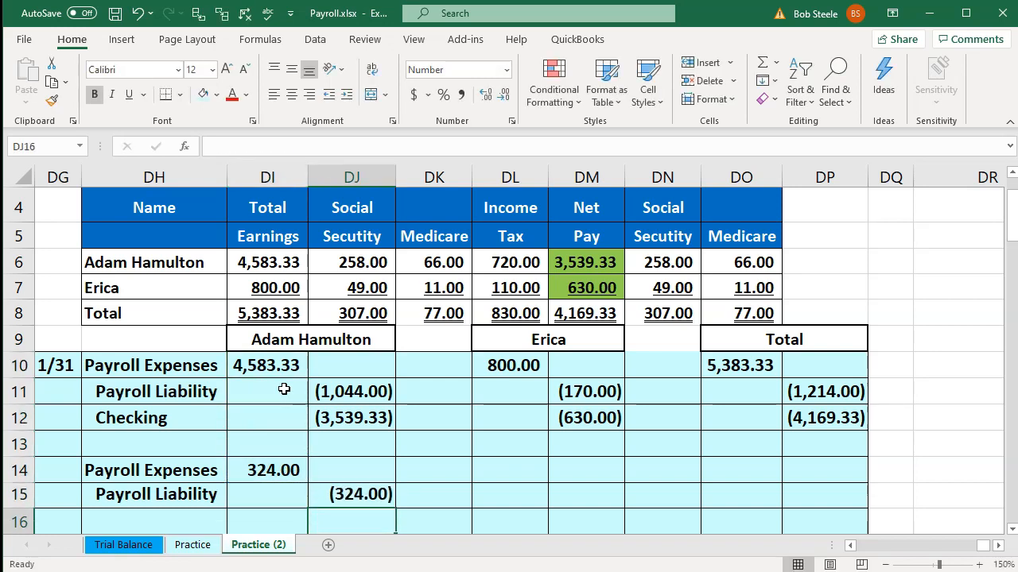
Review the SUM formula behind the first employee's employer payroll tax expense in DI14
key("Right")
key("Up")
key("Up")
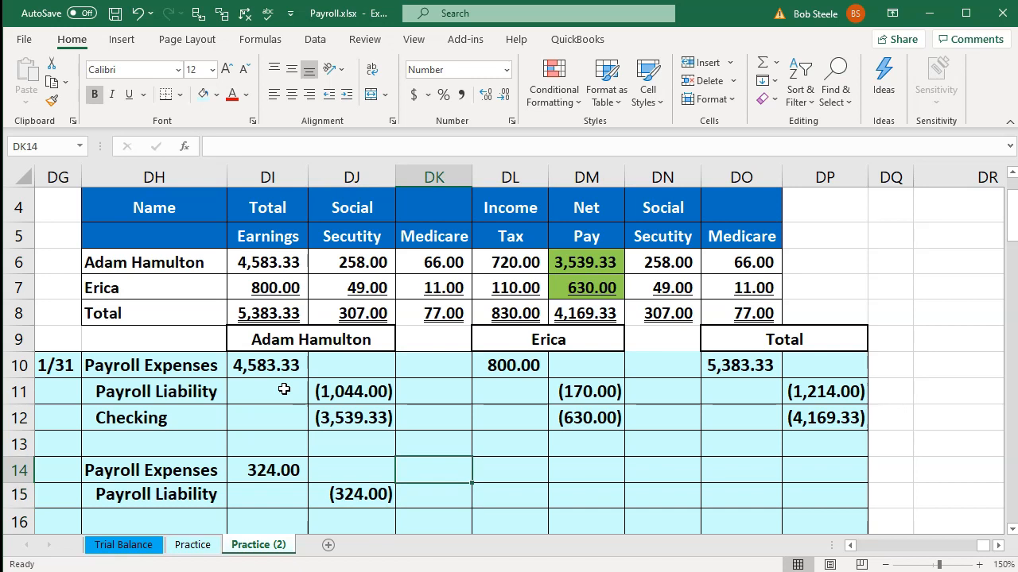
double_click(268, 470)
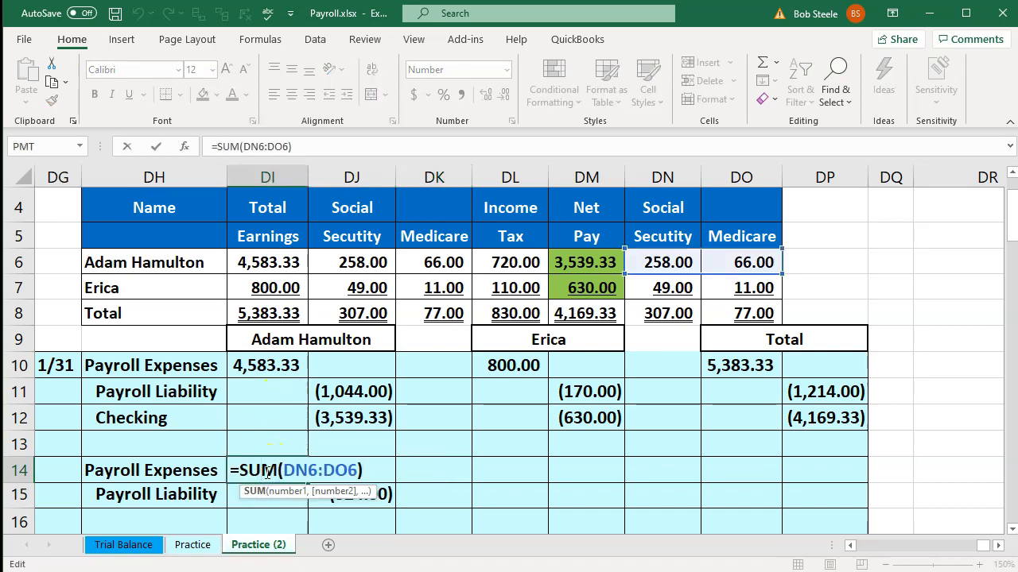
key("Return")
Record the employer payroll tax expense for the second employee in DL14 as the SUM of DN7:DO7
key("Right")
key("Right")
key("Right")
key("Up")
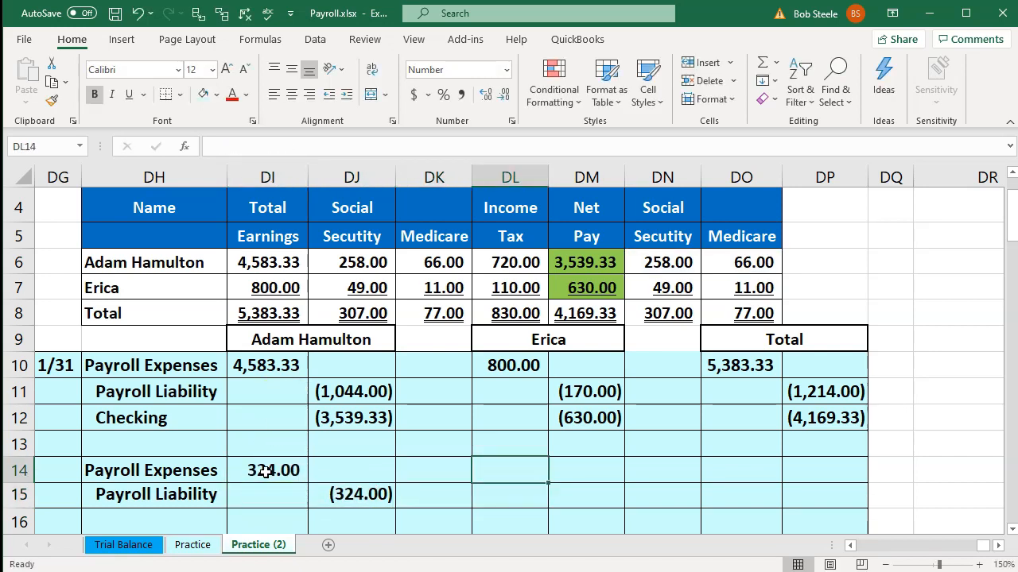
type("=sum(")
key("Up")
key("Up")
key("Up")
key("Up")
key("Up")
key("Up")
key("Up")
key("Right")
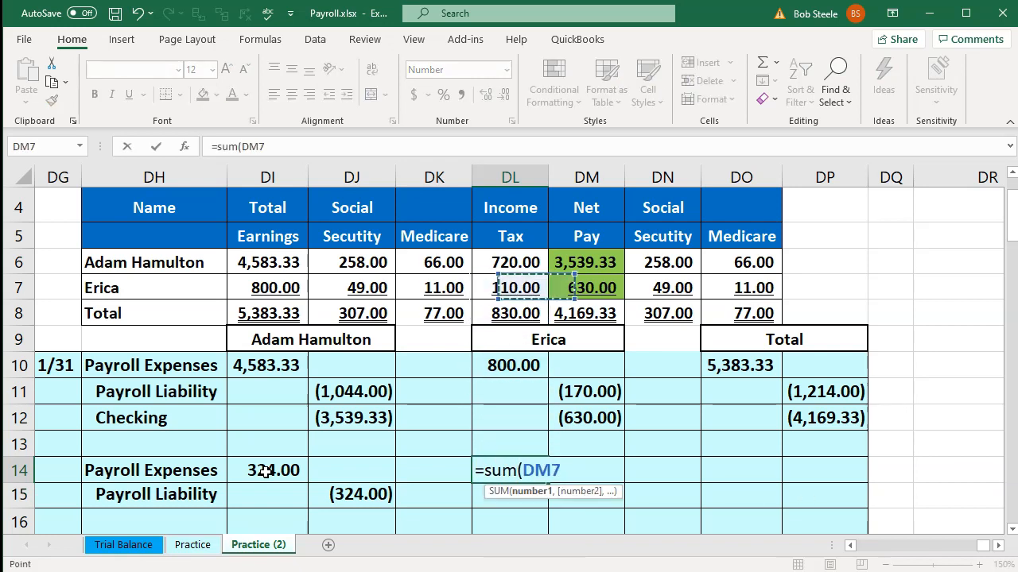
key("Right")
key("shift+Right")
key("Return")
Credit Payroll Liability in DM15 for the second employee's employer taxes as the negative of DL14
key("Right")
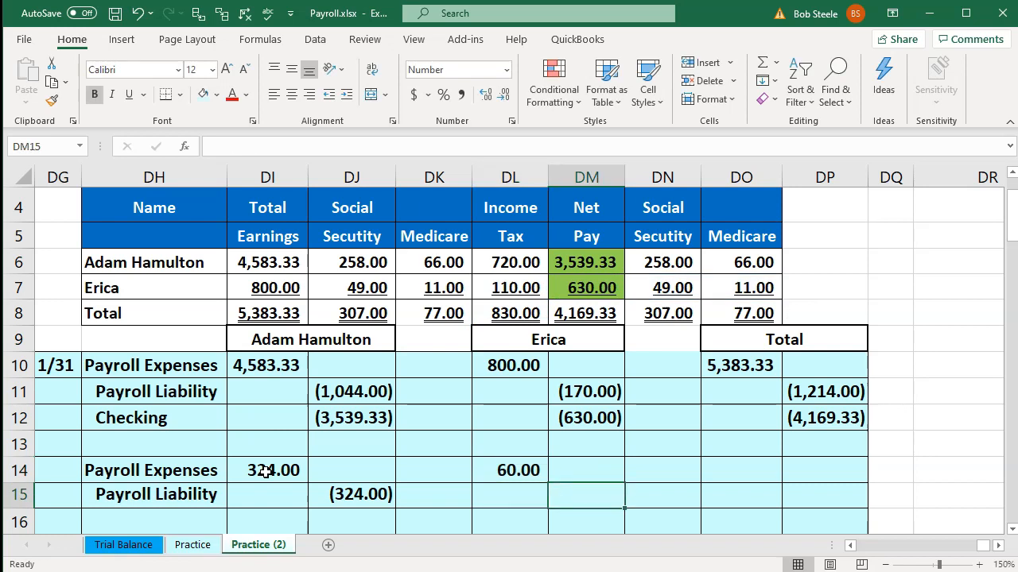
type("-")
key("Left")
key("Up")
key("Return")
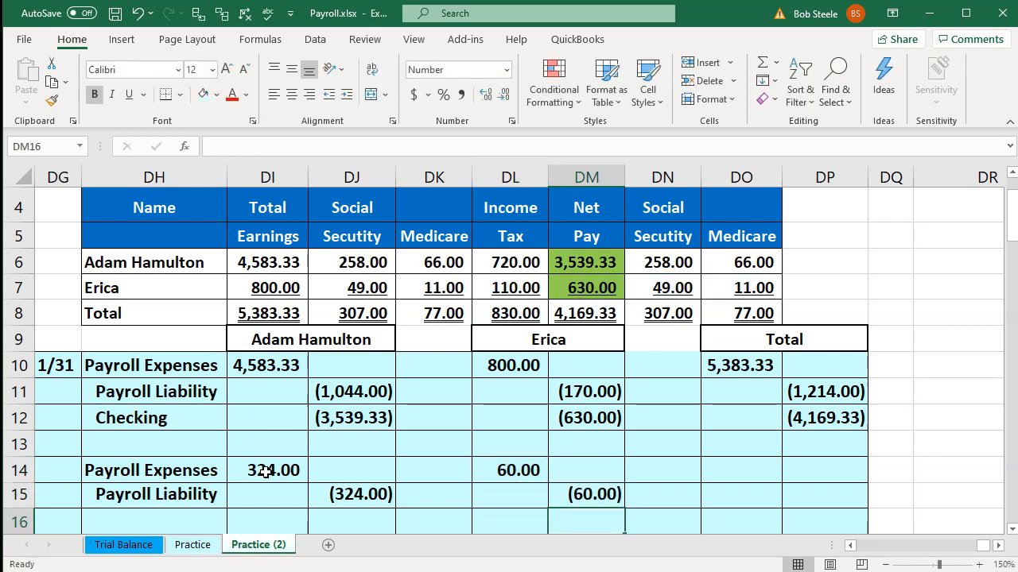
Enter the total employer payroll tax expense in DO14 as the negative SUM of DN8:DO8
key("Right")
key("Right")
key("Up")
key("Up")
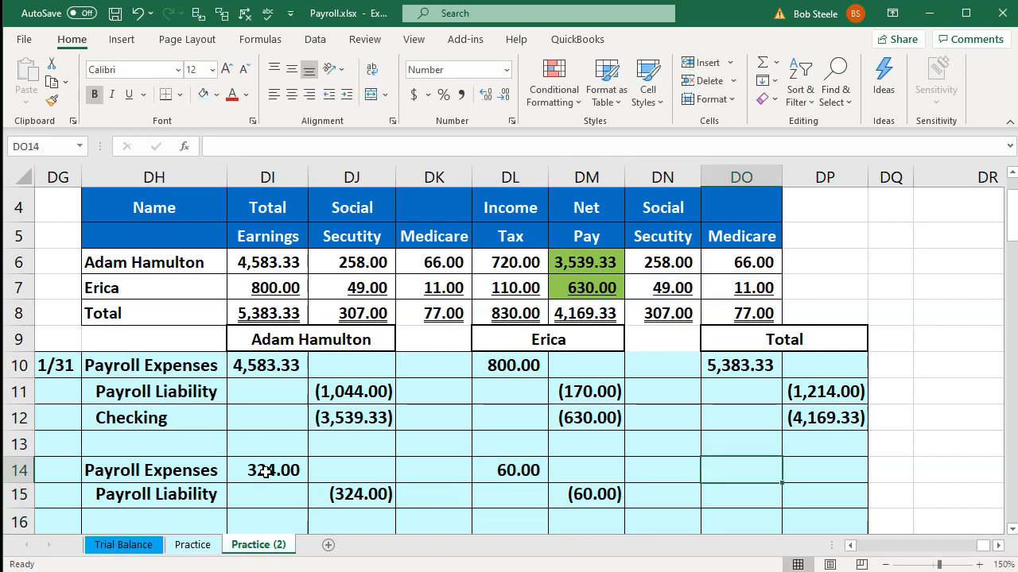
type("=-sum(")
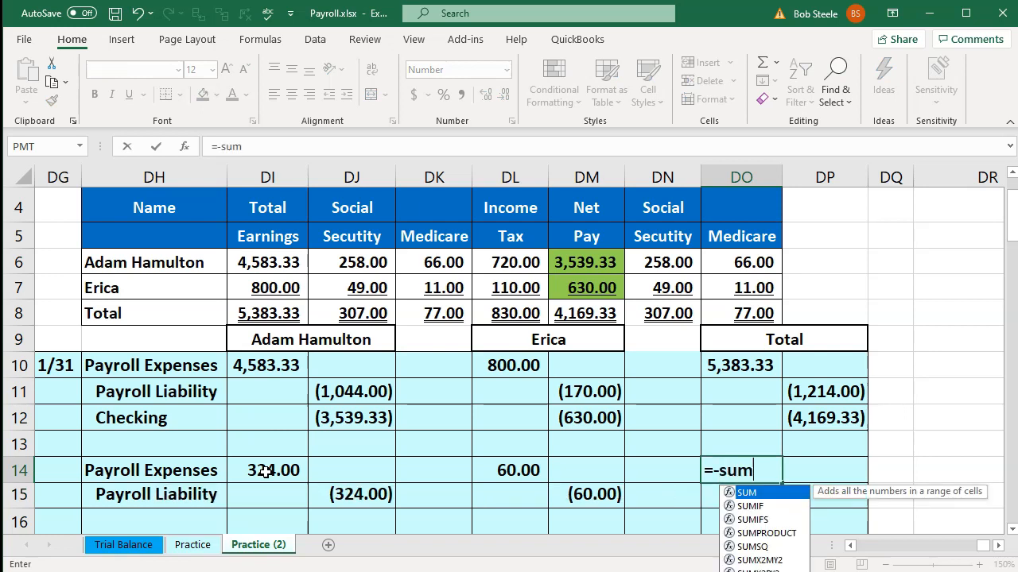
key("Up")
key("Up")
key("Up")
key("Up")
key("Up")
key("Up")
key("Left")
key("shift+Right")
key("Return")
Credit the total Payroll Liability for employer taxes in DP15 as the negative of DO14
key("Right")
type("-")
key("Left")
key("Up")
key("Return")
Replace the total employer payroll tax expense formula in DO14 with the positive SUM of DN8:DO8
key("Left")
key("Up")
key("Up")
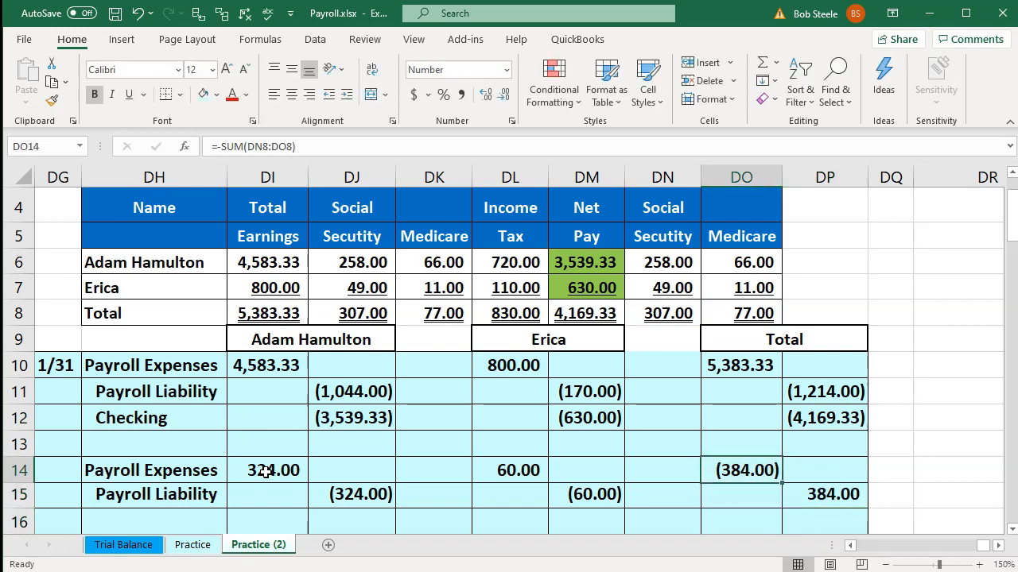
type("=sum(")
key("Up")
key("Up")
key("Up")
key("Up")
key("Up")
key("Up")
key("Left")
key("shift+Right")
key("Return")
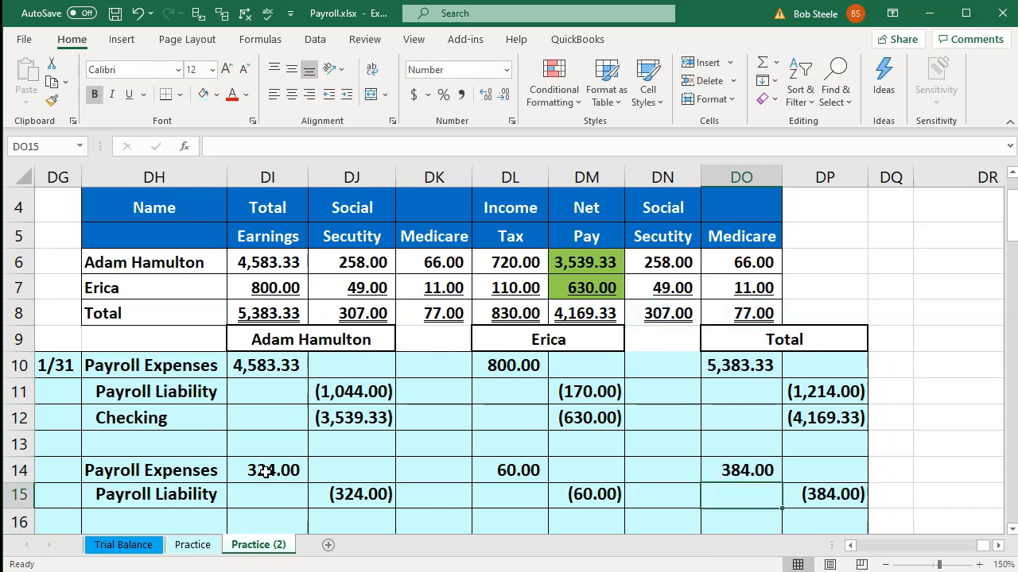
Check the sums of the employees' expenses in DI14:DL14 and liabilities in DJ15:DM15 against the Total column
left_click_drag(242, 467, 493, 461)
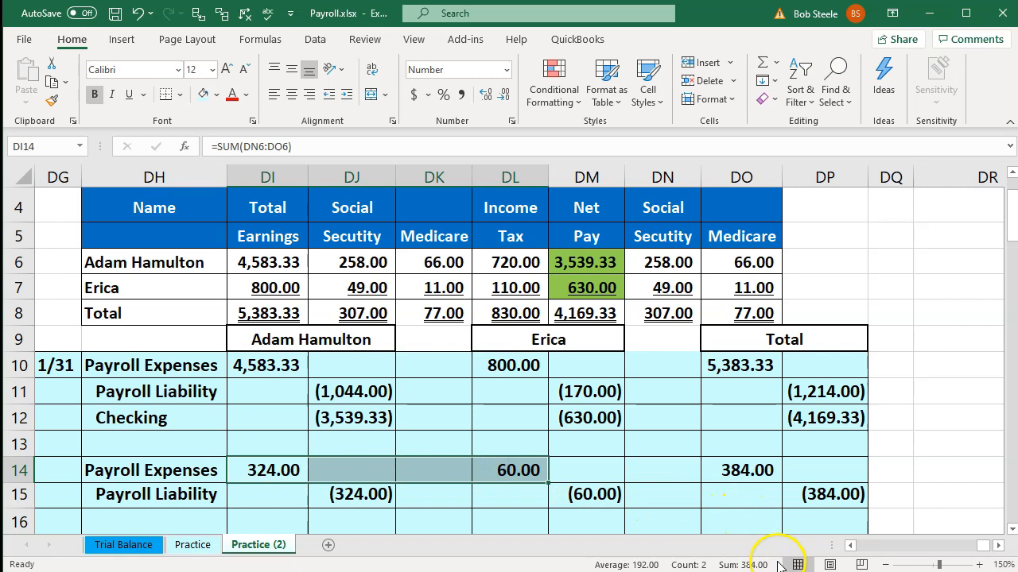
left_click_drag(363, 496, 613, 500)
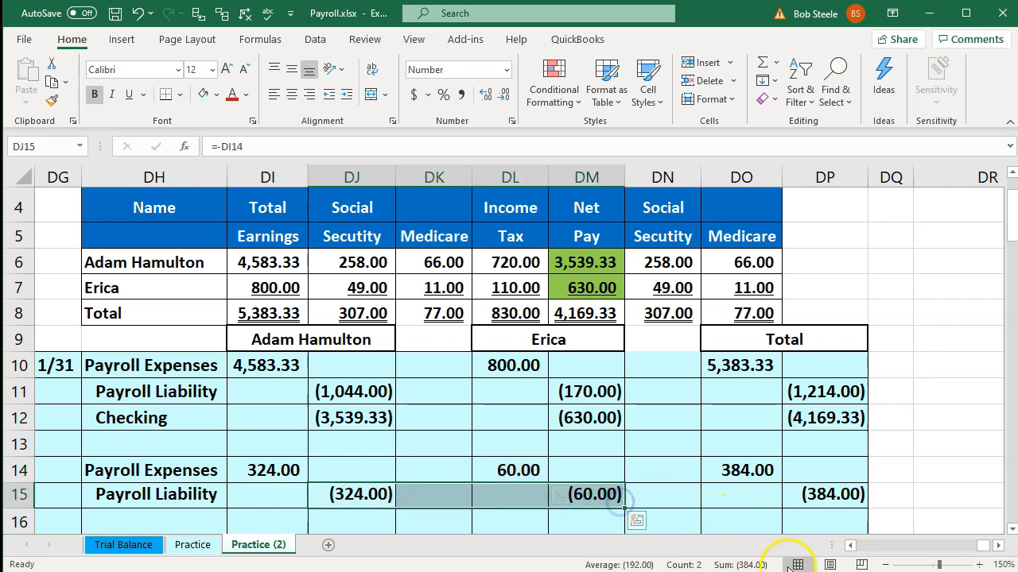
left_click(712, 492)
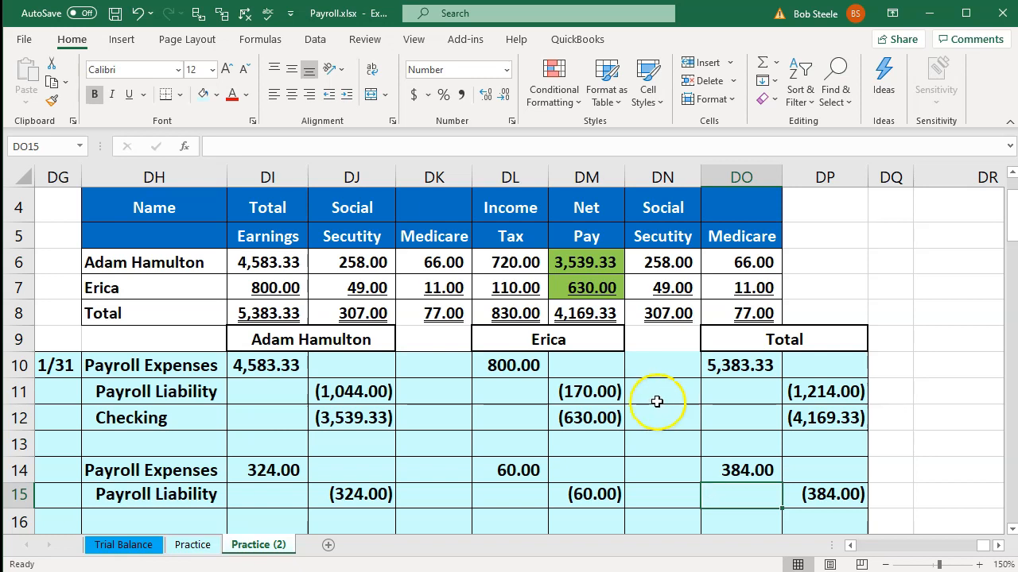
Review the register's Total row, comparing earnings, withholdings and net pay in DI8:DM8 with the employer taxes in DN8:DO8
left_click_drag(801, 239, 803, 301)
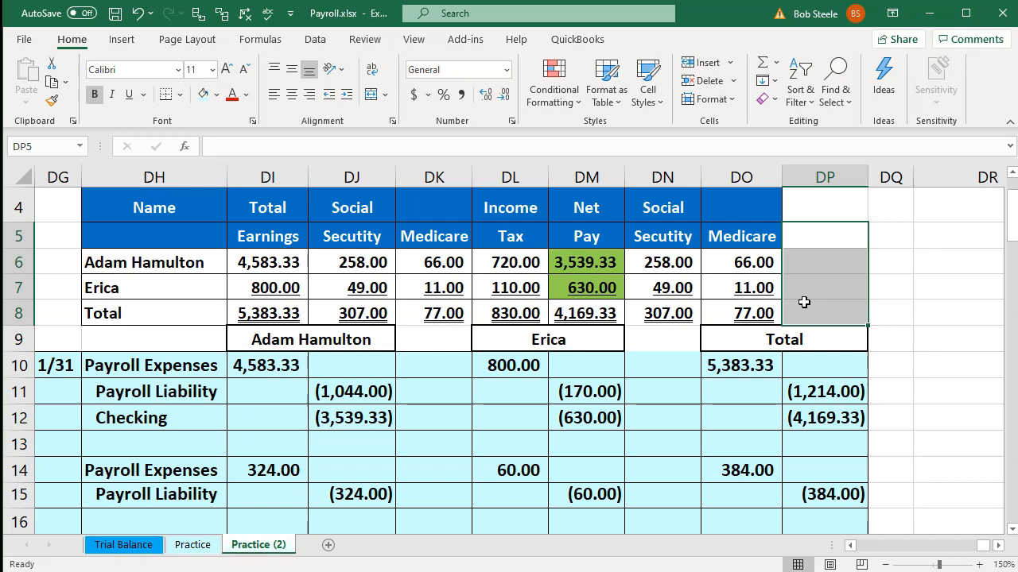
left_click(274, 319)
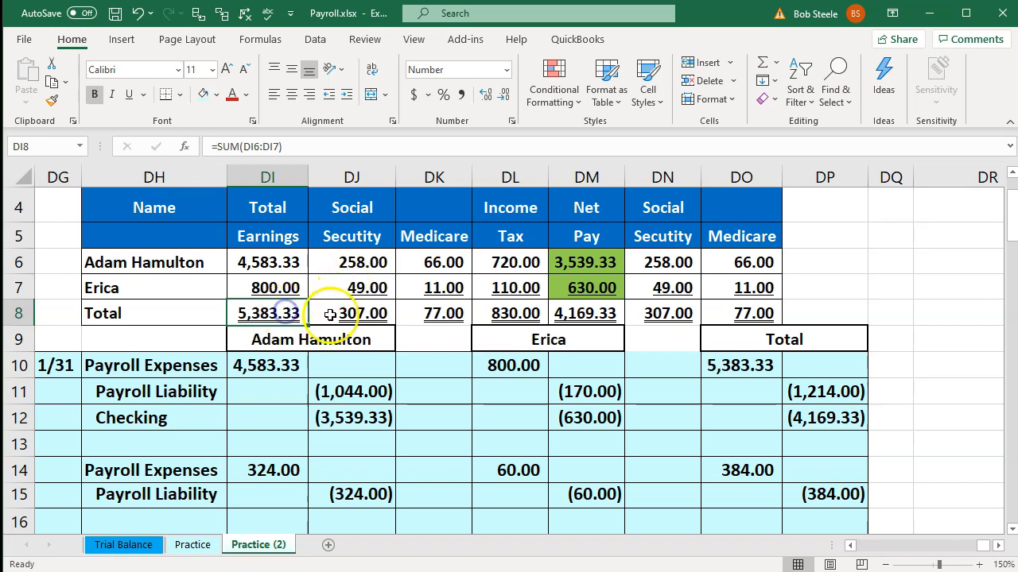
left_click_drag(336, 312, 467, 312)
left_click(563, 314)
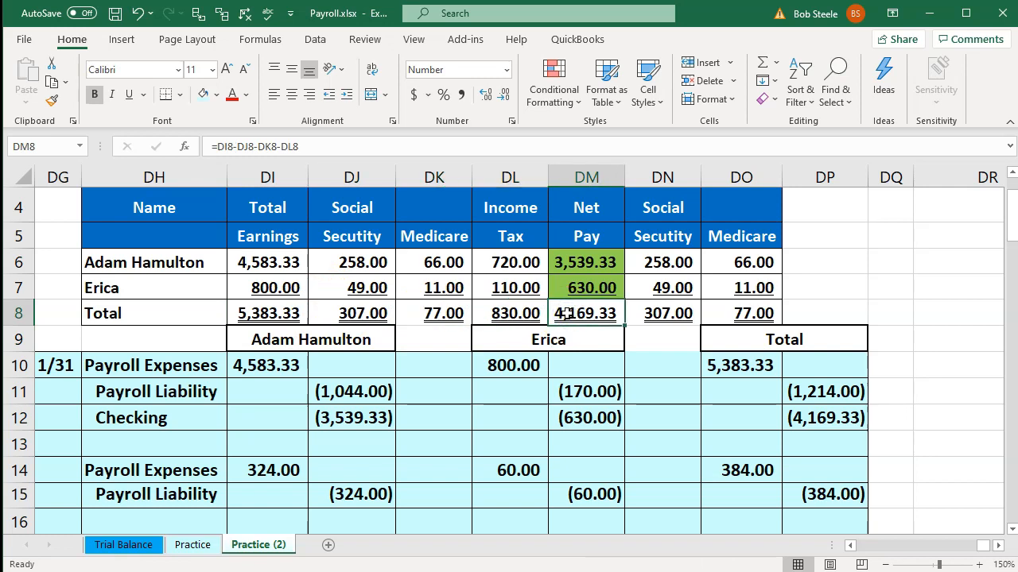
left_click(686, 313)
left_click_drag(685, 314, 710, 315)
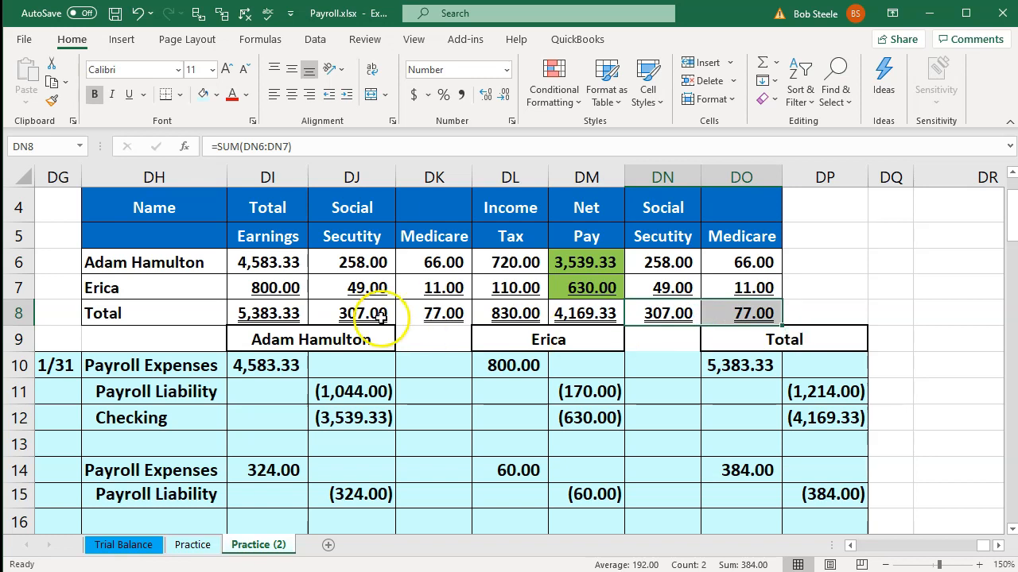
left_click_drag(289, 316, 569, 316)
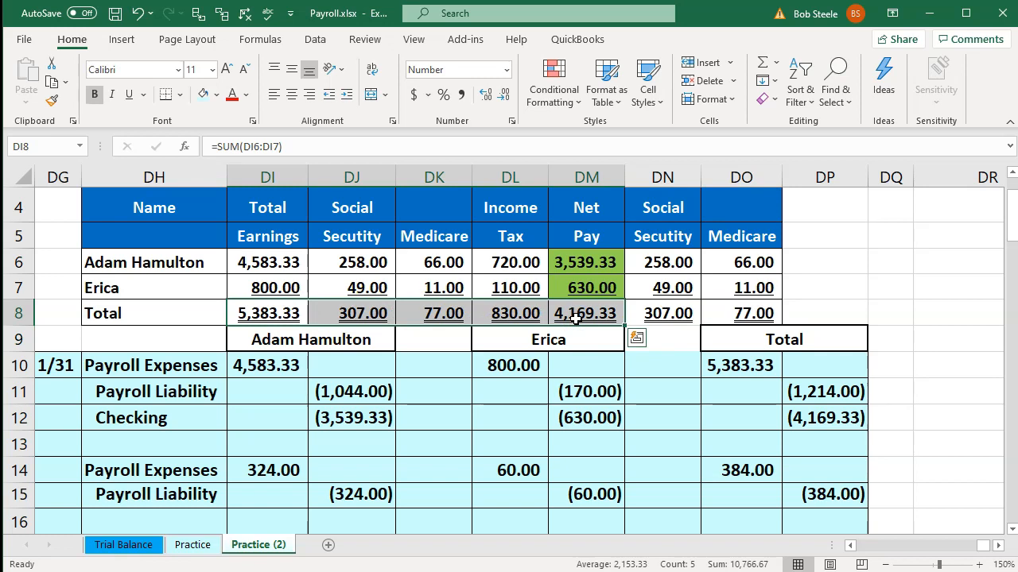
left_click(698, 317)
left_click_drag(698, 317, 720, 315)
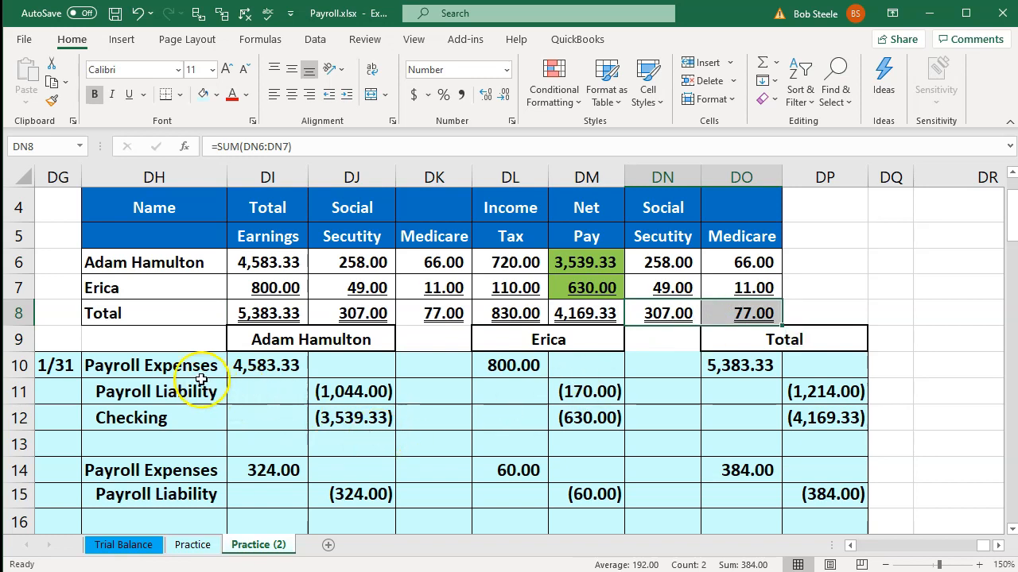
Compare the first employee's payroll entry in DH10:DJ12 with the Total entries in DO10:DP12 and DO14:DP15
left_click_drag(187, 375, 336, 416)
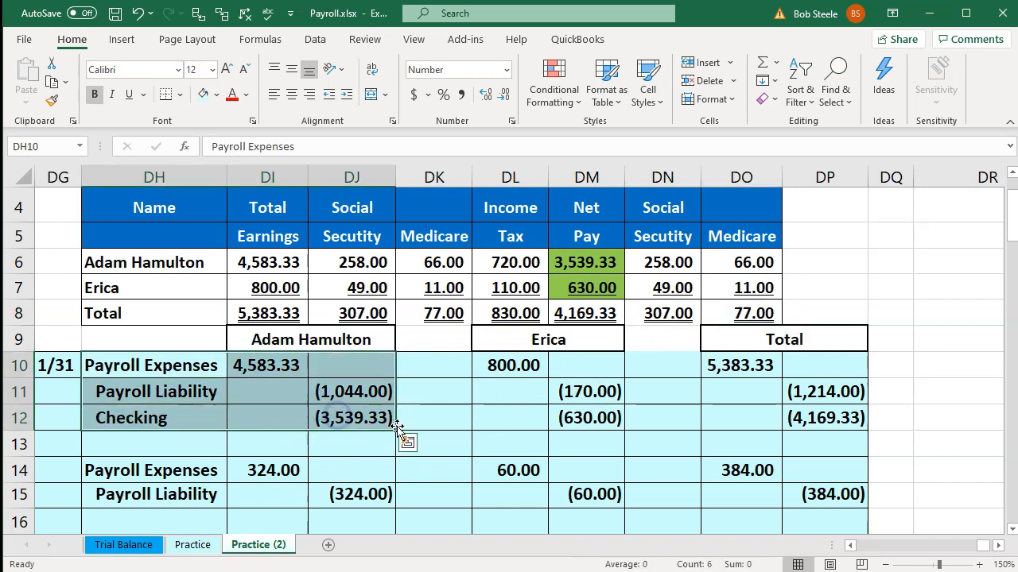
left_click(456, 398)
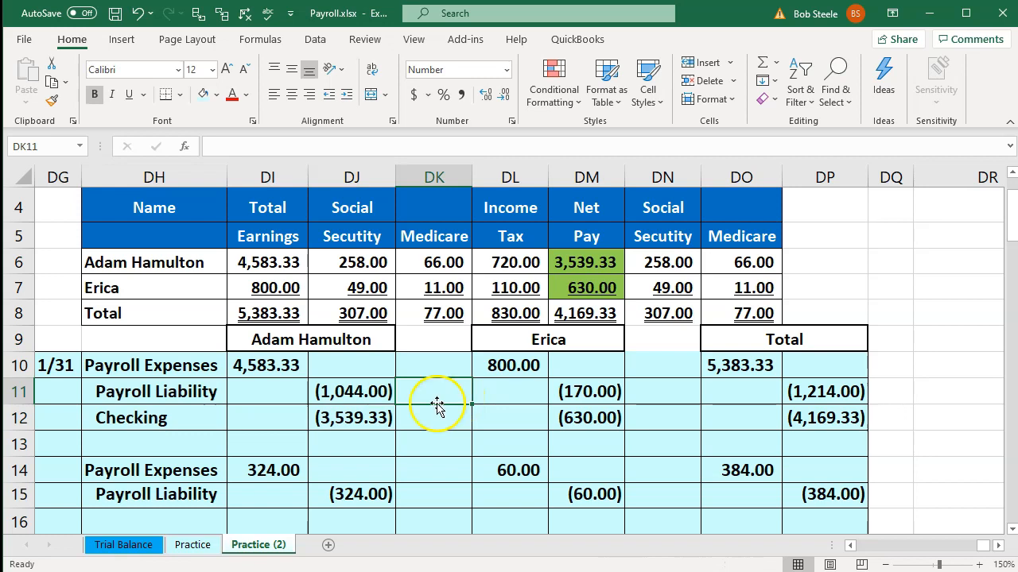
left_click_drag(216, 371, 336, 415)
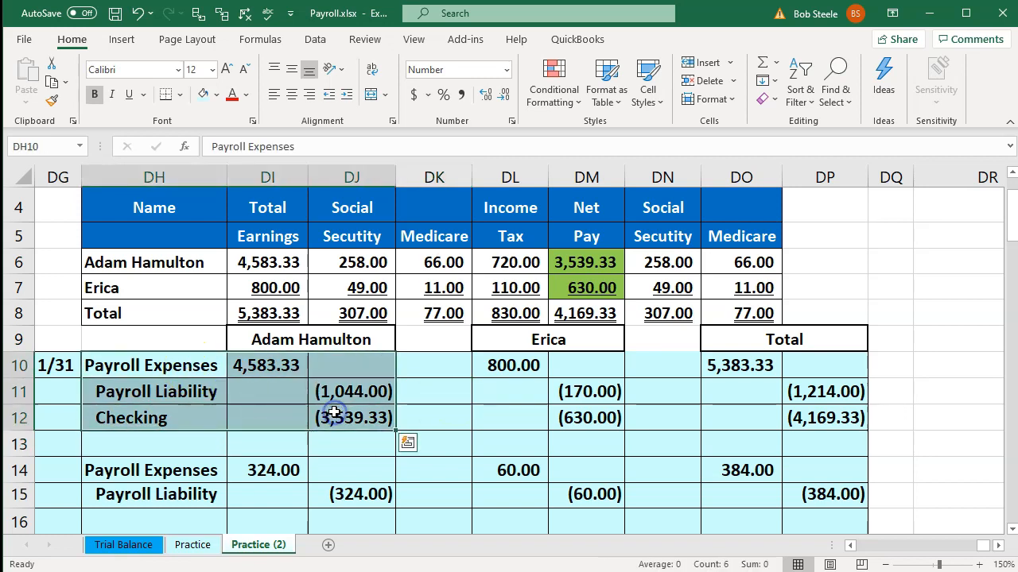
left_click(740, 371)
left_click_drag(740, 370, 813, 416)
left_click_drag(760, 470, 801, 493)
left_click_drag(744, 367, 792, 415)
left_click_drag(761, 465, 788, 490)
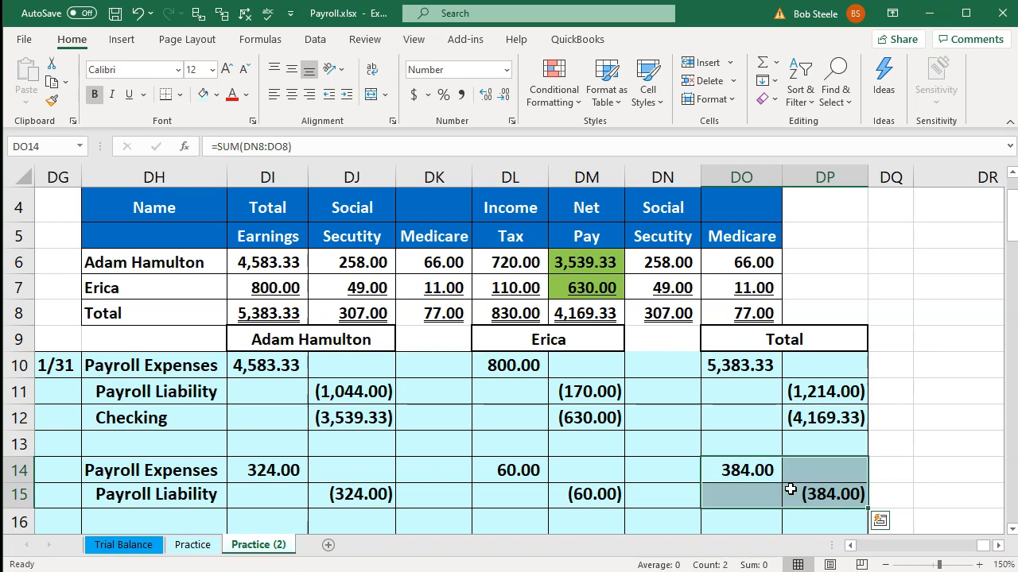
left_click(754, 366)
left_click_drag(754, 365, 799, 409)
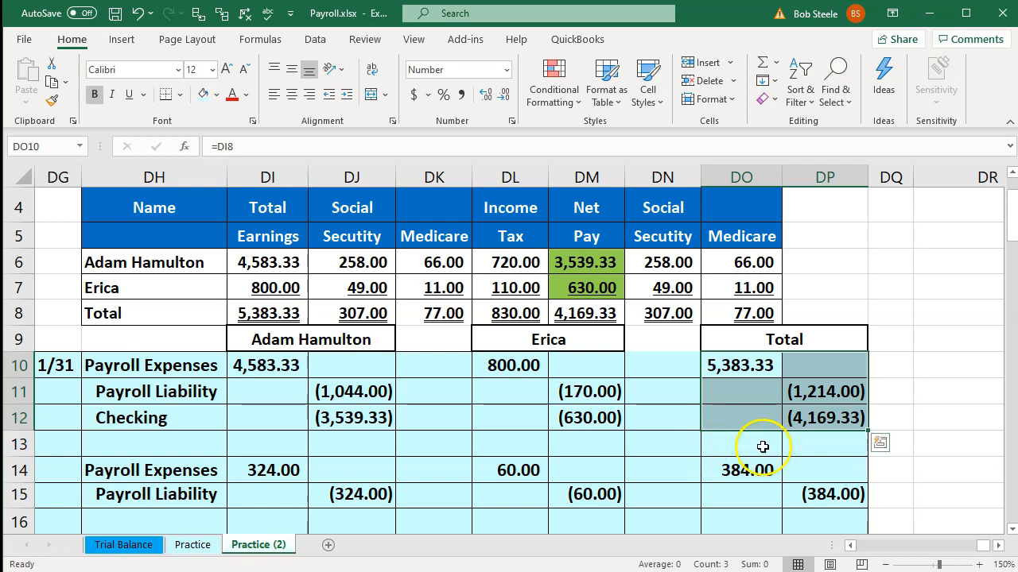
Review the Checking credits in DP12, DJ12 and DM12 and the account lines of both payroll entries
left_click(801, 417)
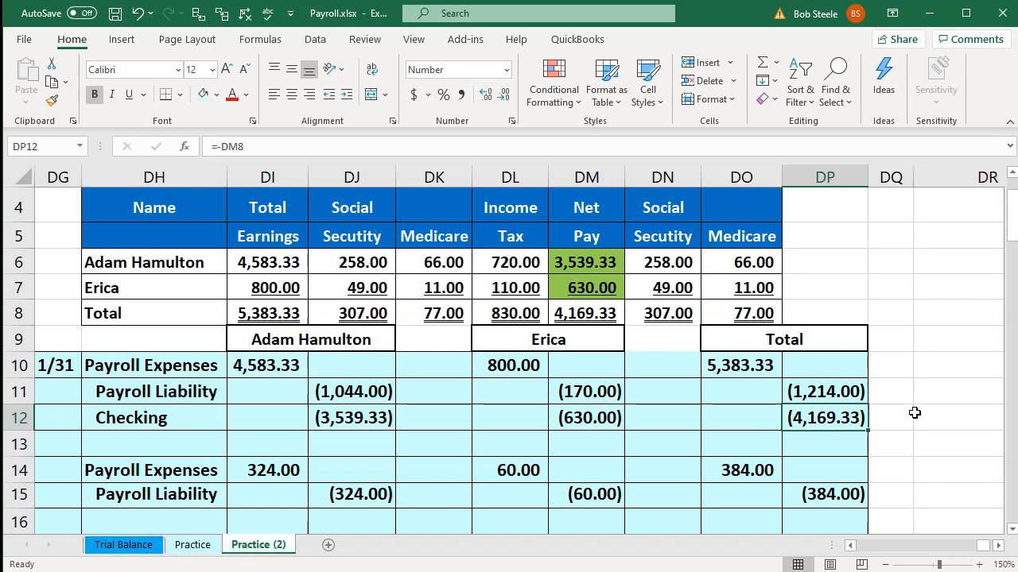
left_click_drag(197, 365, 311, 427)
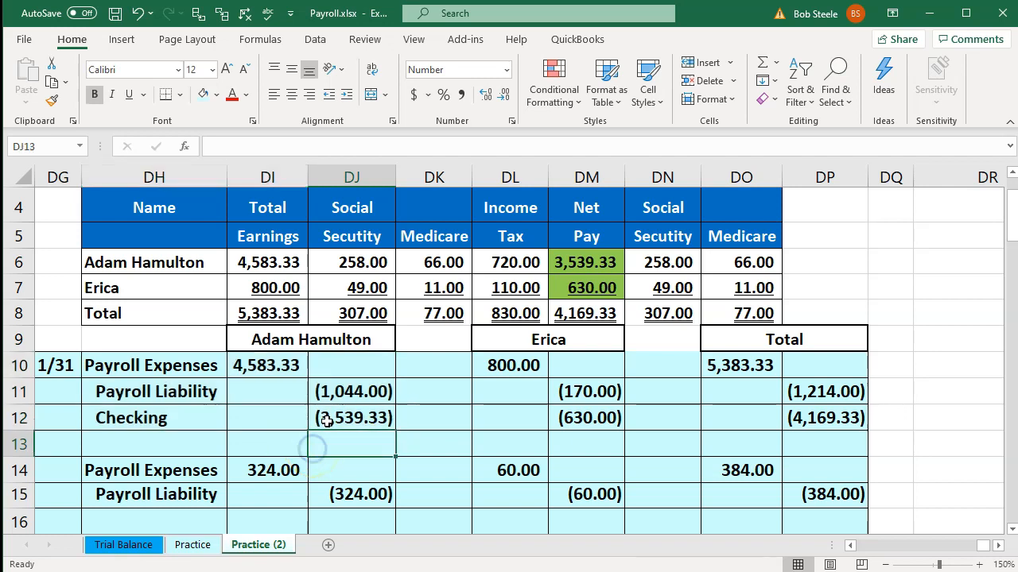
left_click(326, 418)
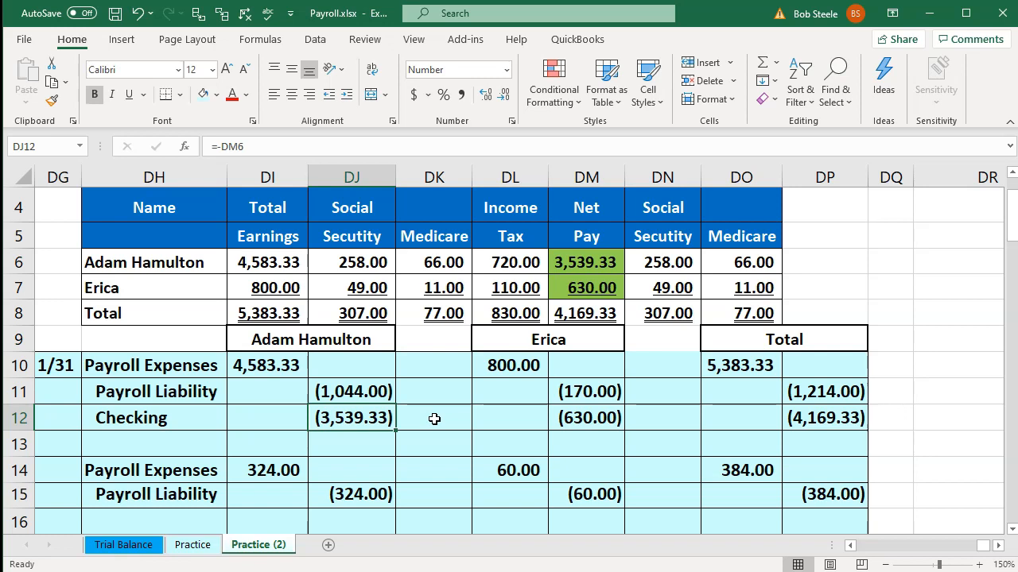
left_click(590, 414)
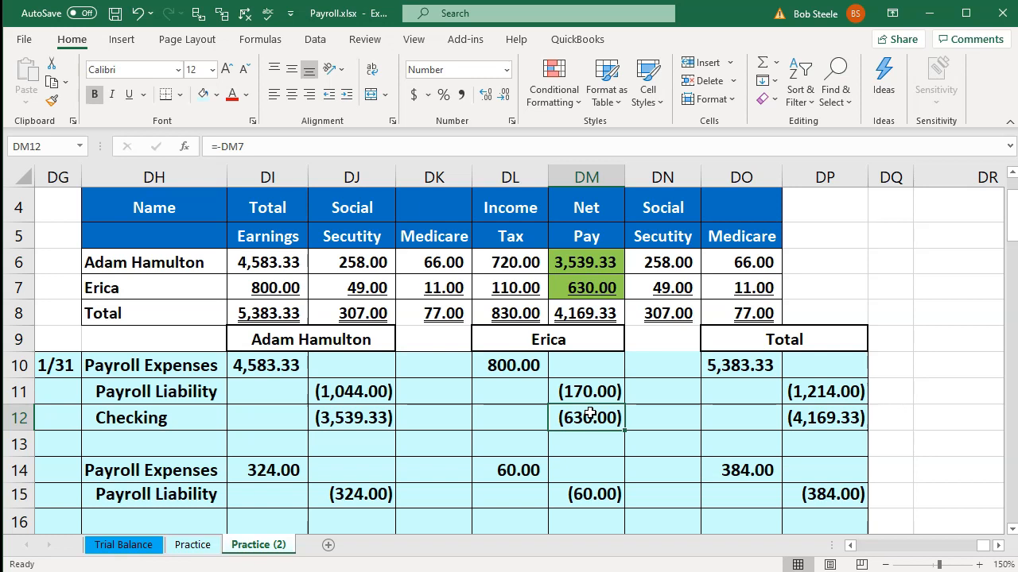
left_click_drag(200, 471, 195, 485)
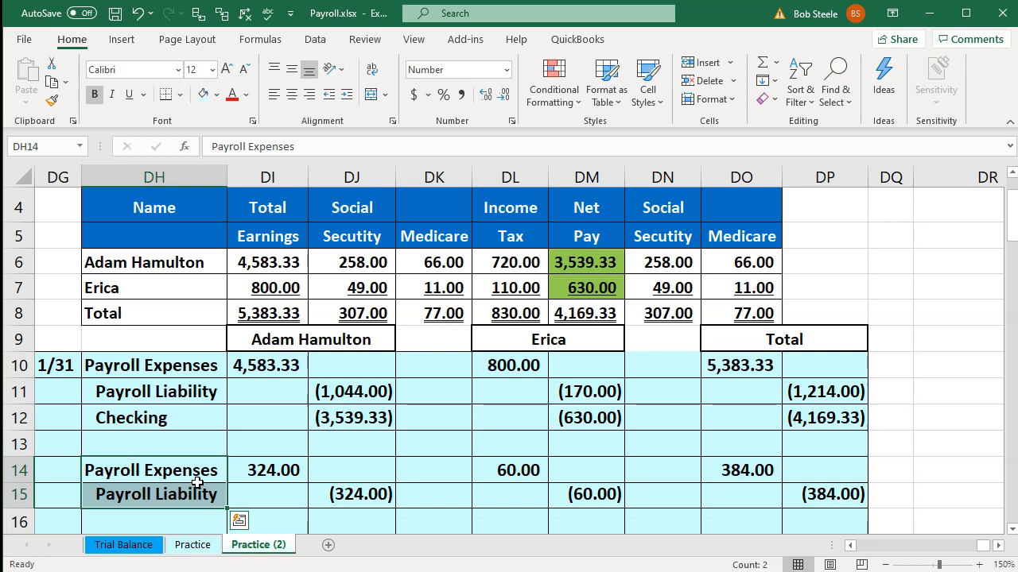
left_click(195, 371)
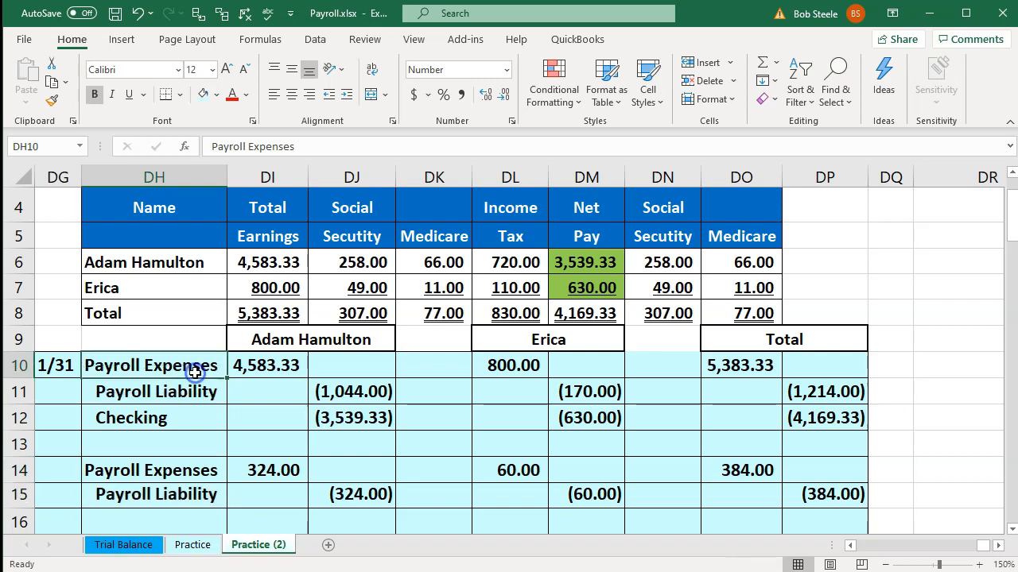